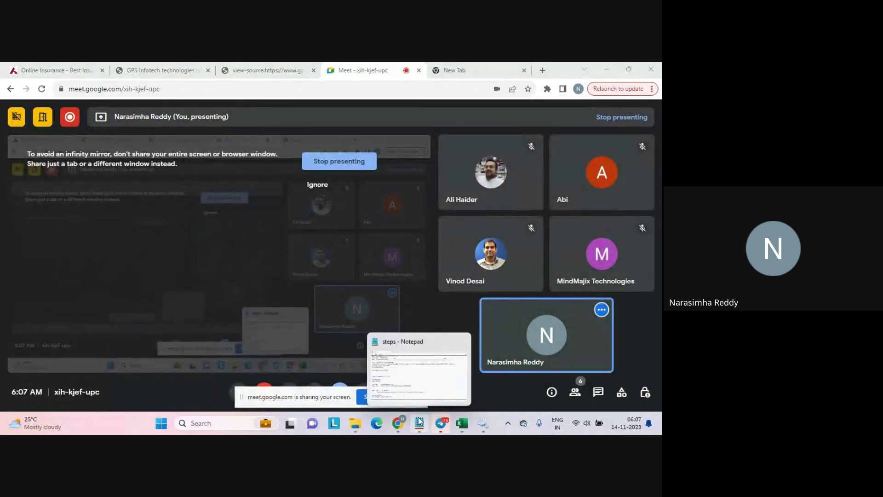
# - Write 'router:' and 'optimal' on separate lines in Notepad, then switch back to the browser meeting
pyautogui.click(419, 421)
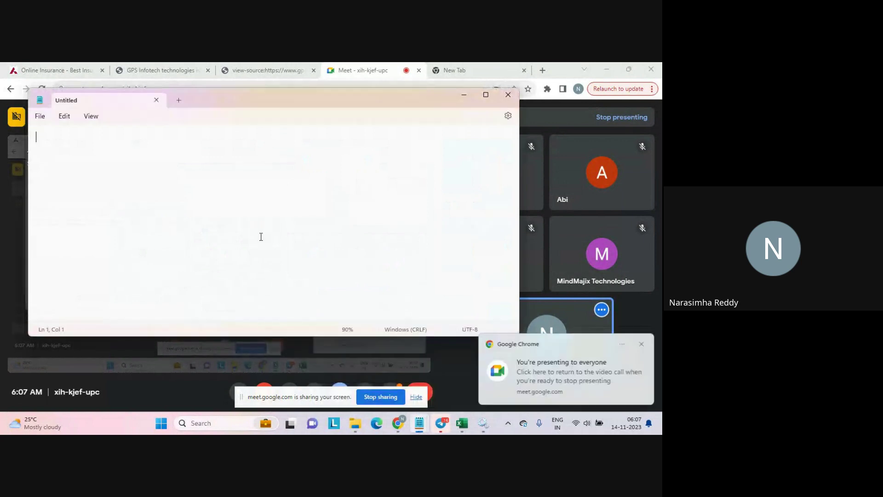
pyautogui.write('r')
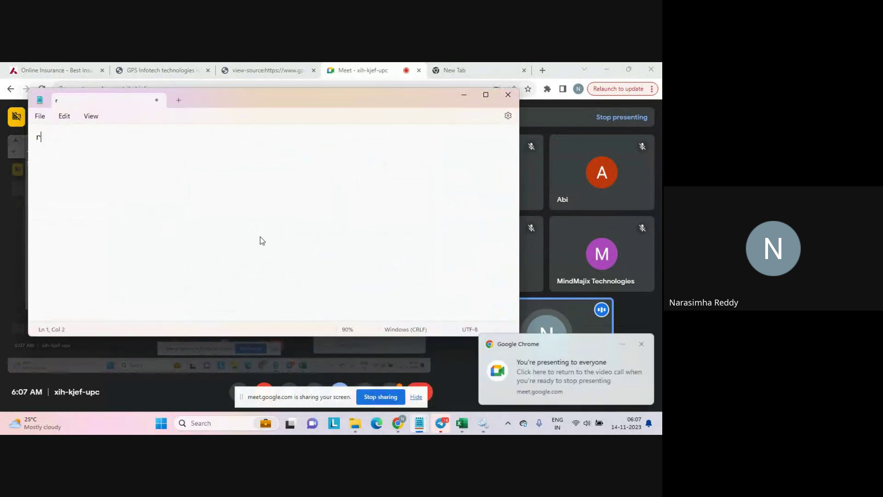
pyautogui.write('out')
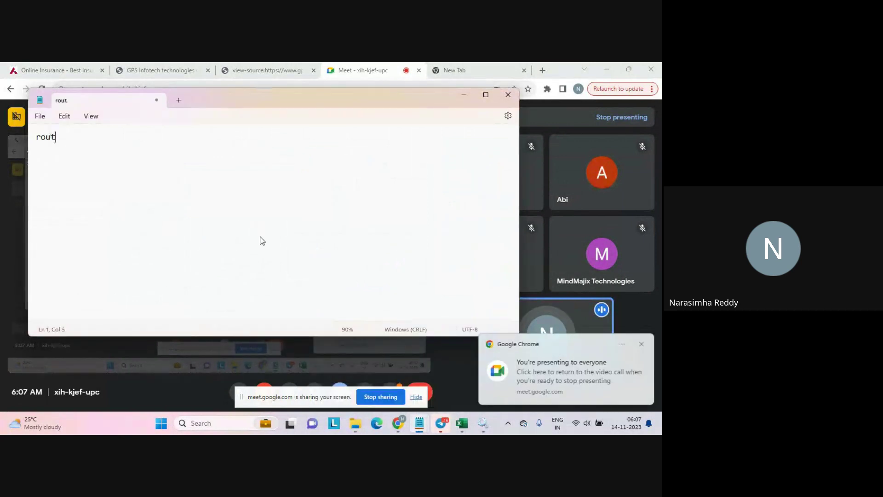
pyautogui.write('er:')
pyautogui.press('Return')
pyautogui.press('Return')
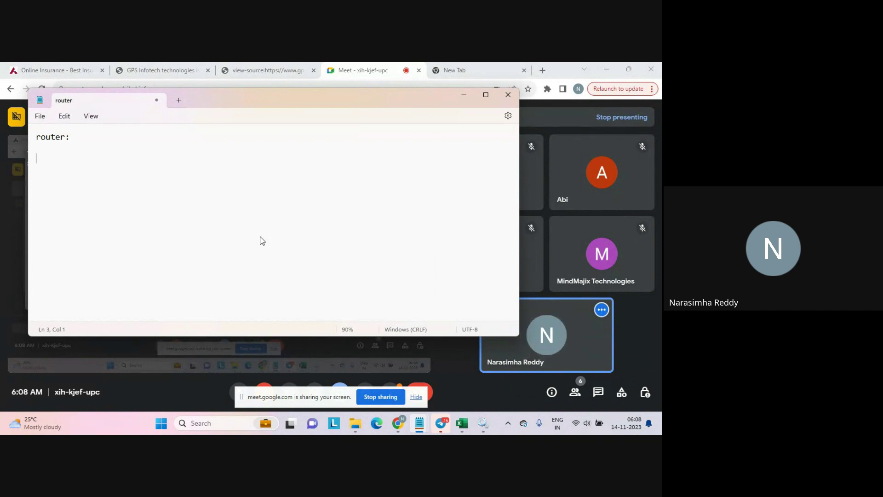
pyautogui.write('optmal')
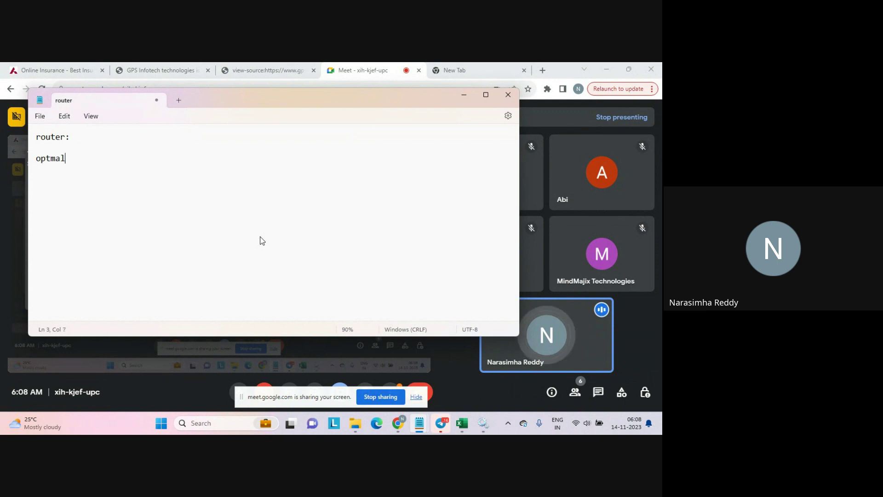
pyautogui.press('Return')
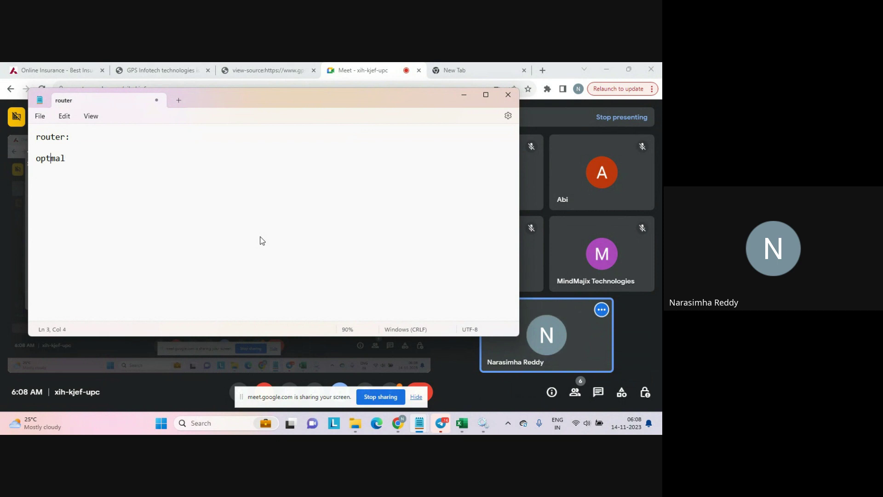
pyautogui.write('i')
pyautogui.press('Return')
pyautogui.press('Return')
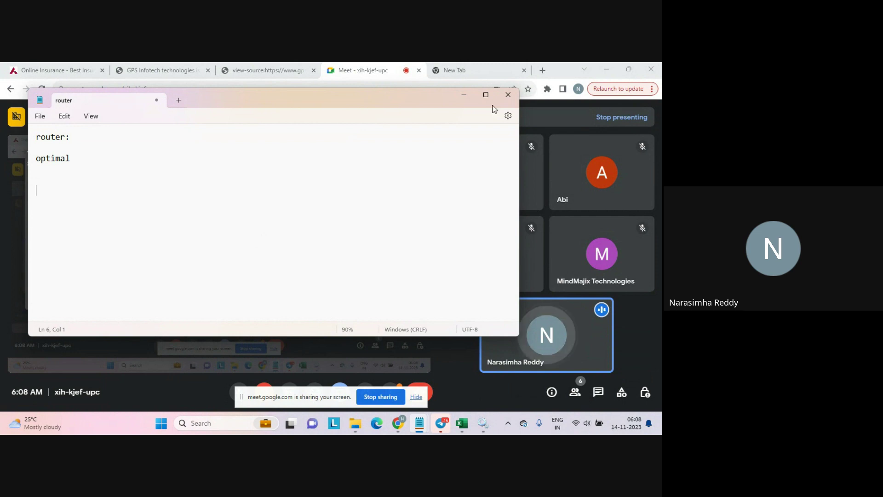
pyautogui.click(548, 110)
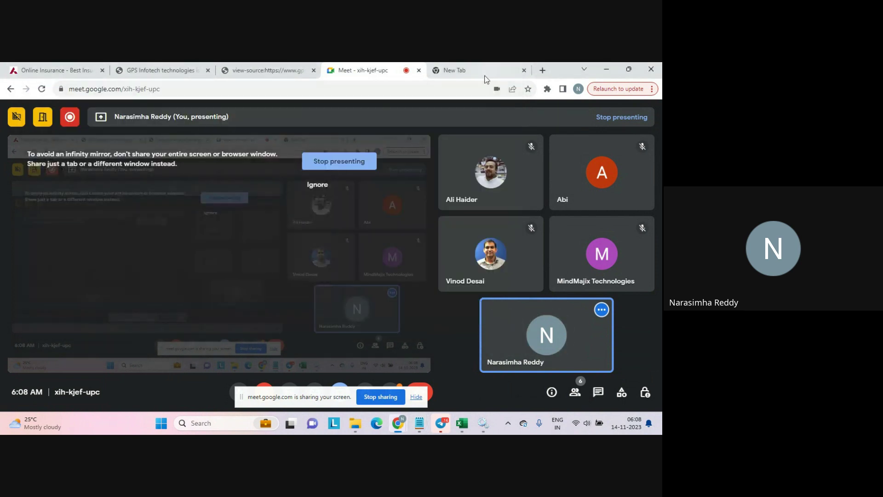
# - Load the Informatica Cloud login page at dm-ap.informaticacloud.com in the new tab
pyautogui.click(469, 71)
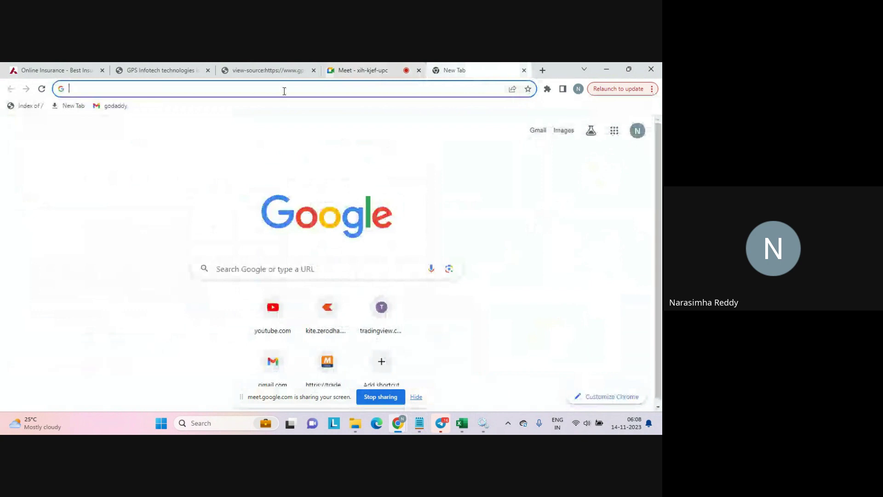
pyautogui.write('d')
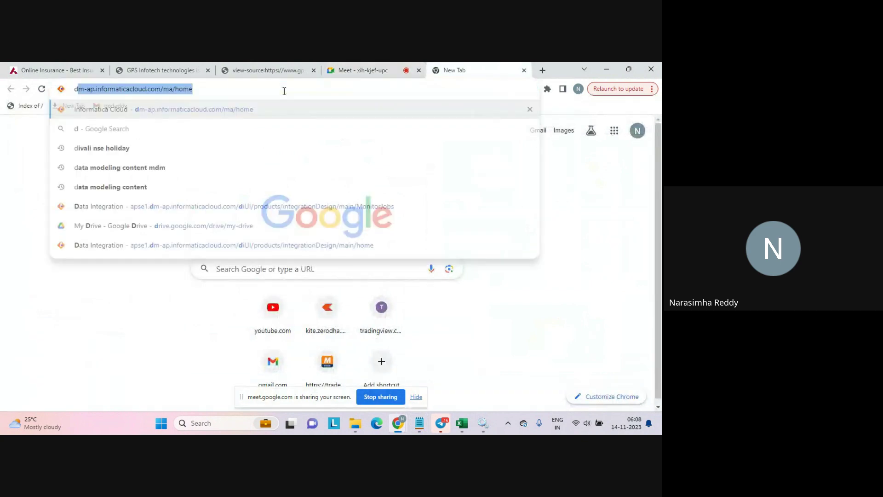
pyautogui.write('m')
pyautogui.press('Right')
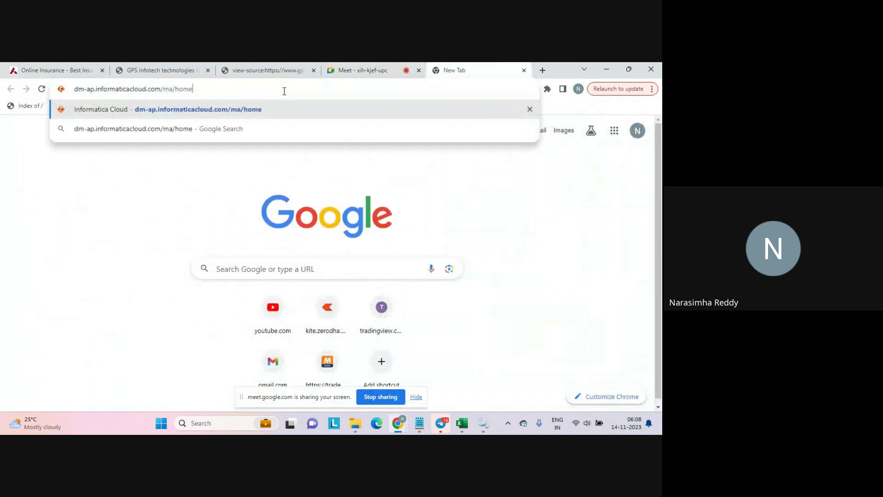
pyautogui.press('Return')
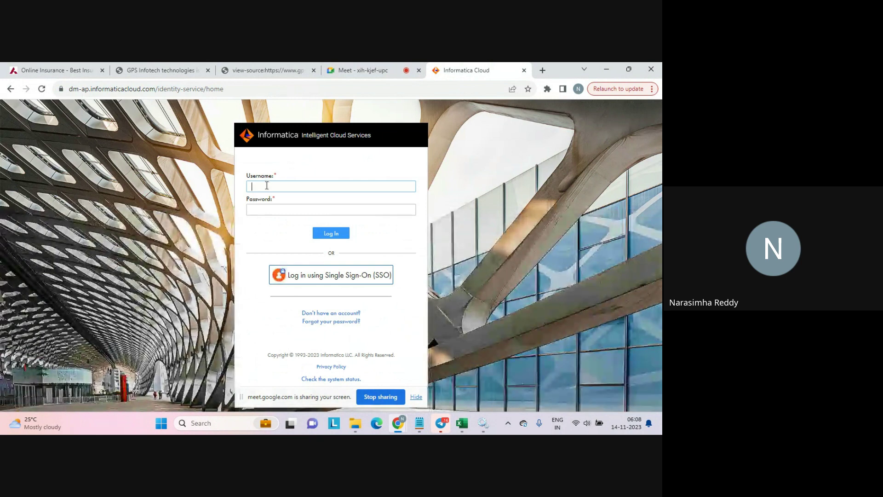
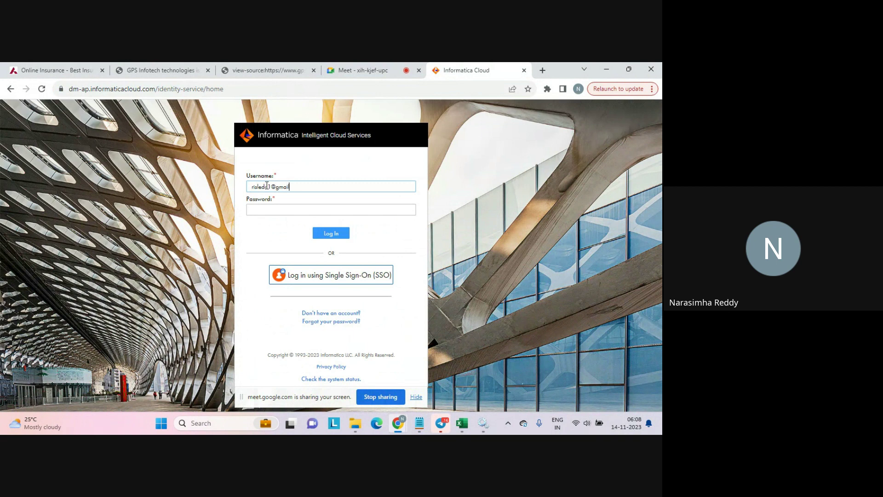
# - Enter the account e-mail as username, type the password, and submit the login
pyautogui.click(267, 210)
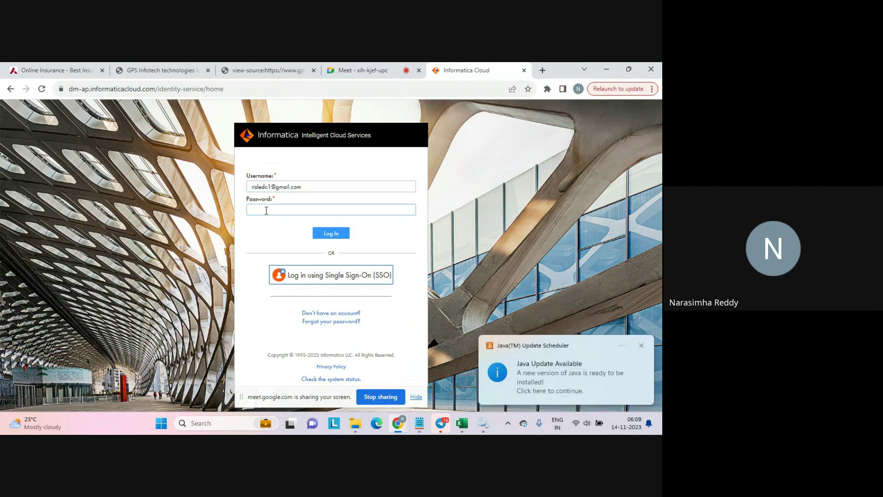
pyautogui.press('capslock')
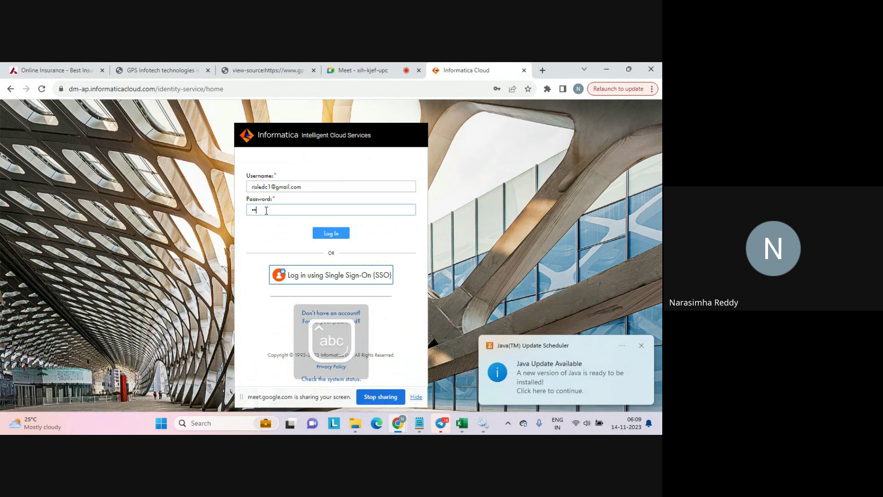
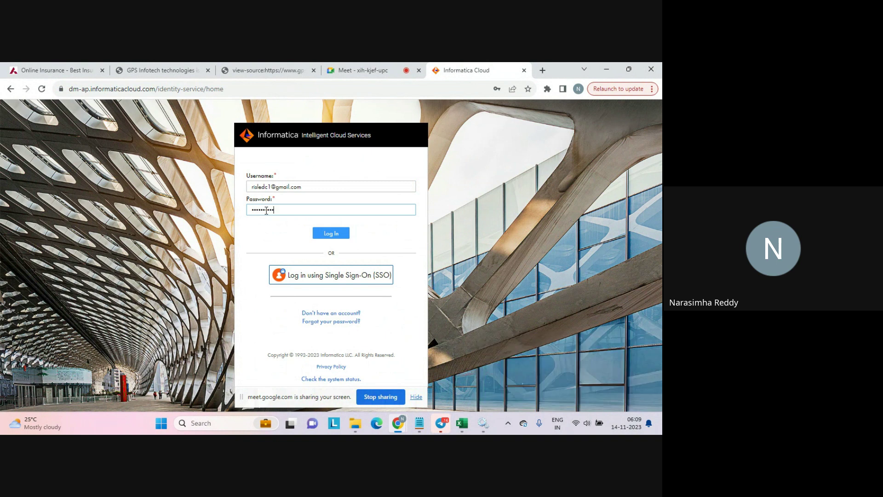
pyautogui.press('Return')
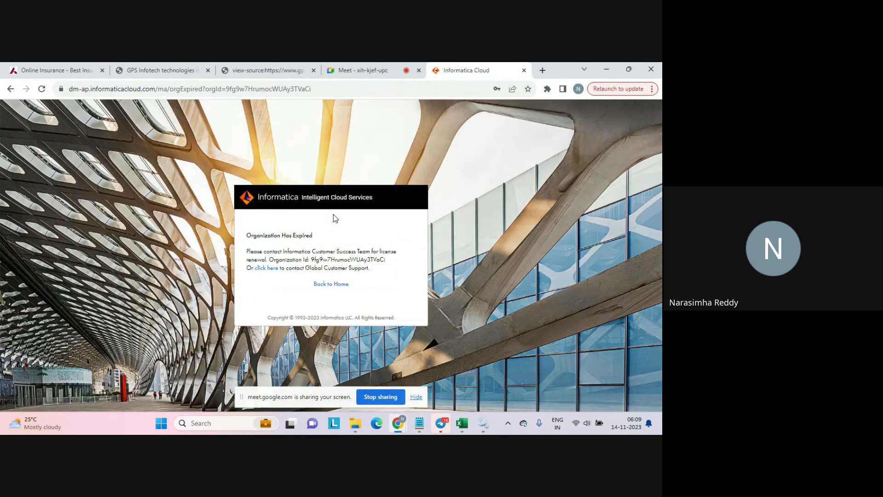
# - Go back to the login page, sign in with the second account's e-mail and password, and dismiss the screen-sharing notice
pyautogui.click(328, 284)
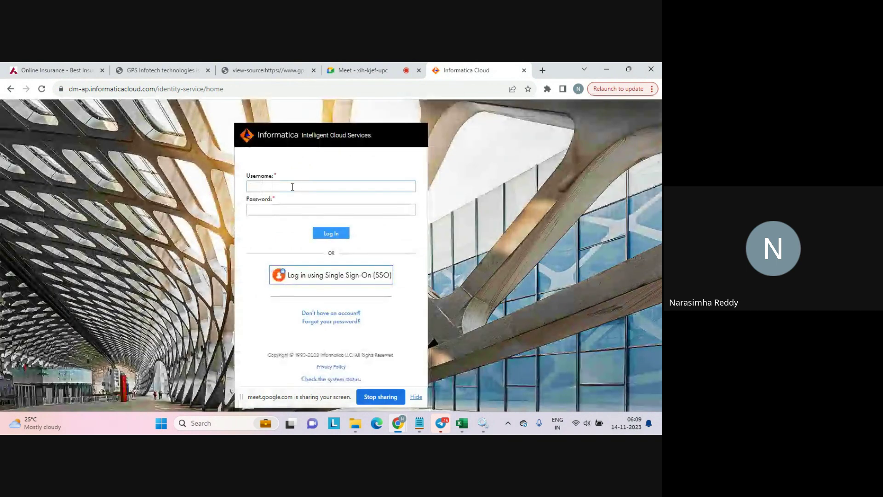
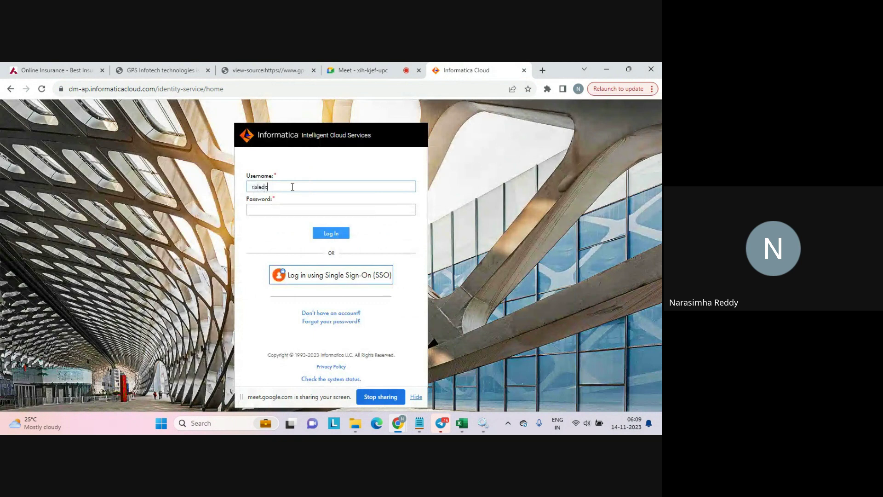
pyautogui.press('Tab')
pyautogui.press('capslock')
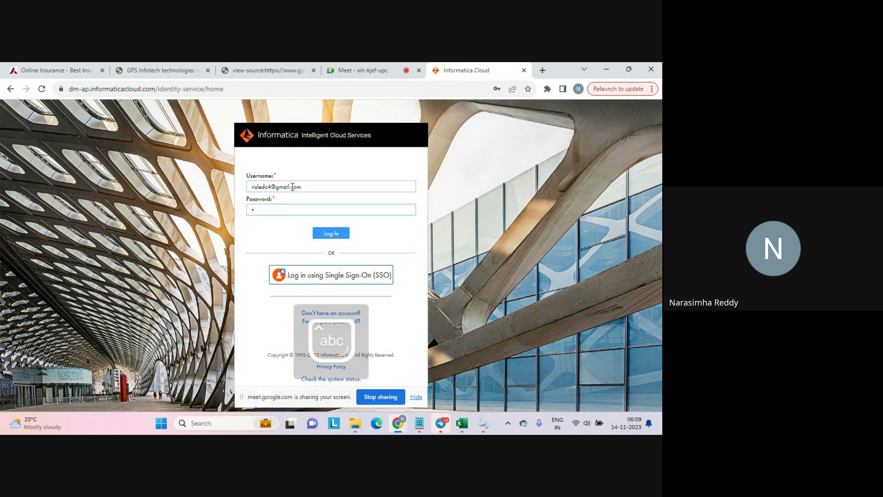
pyautogui.press('BackSpace')
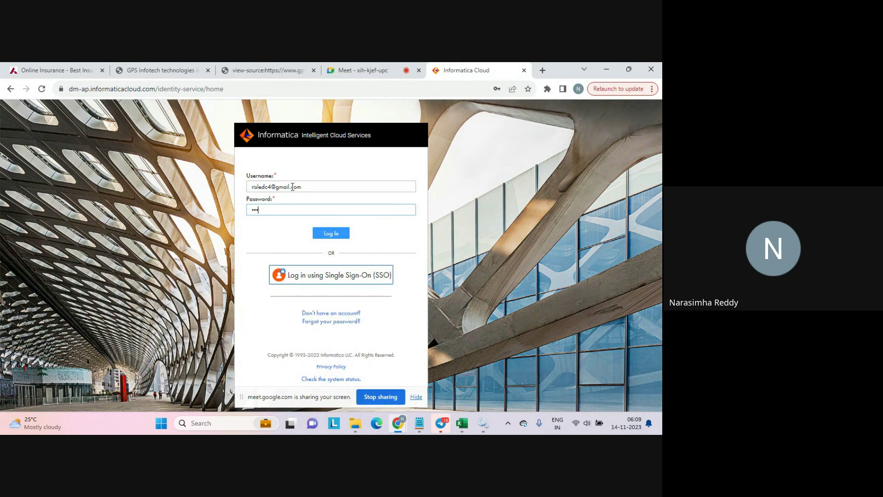
pyautogui.press('BackSpace')
pyautogui.press('BackSpace')
pyautogui.press('BackSpace')
pyautogui.press('capslock')
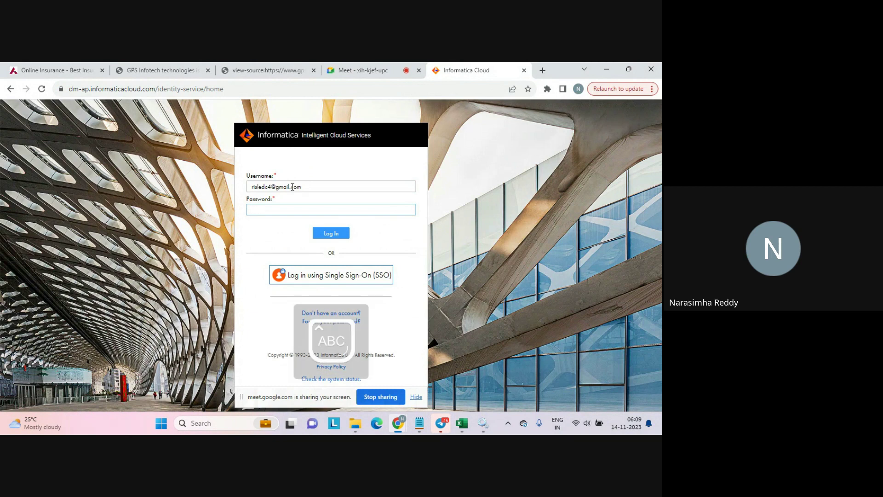
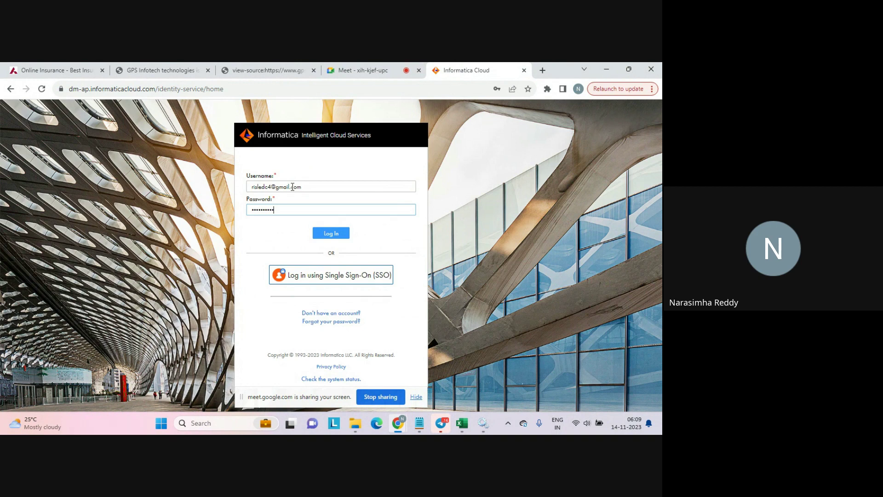
pyautogui.press('Return')
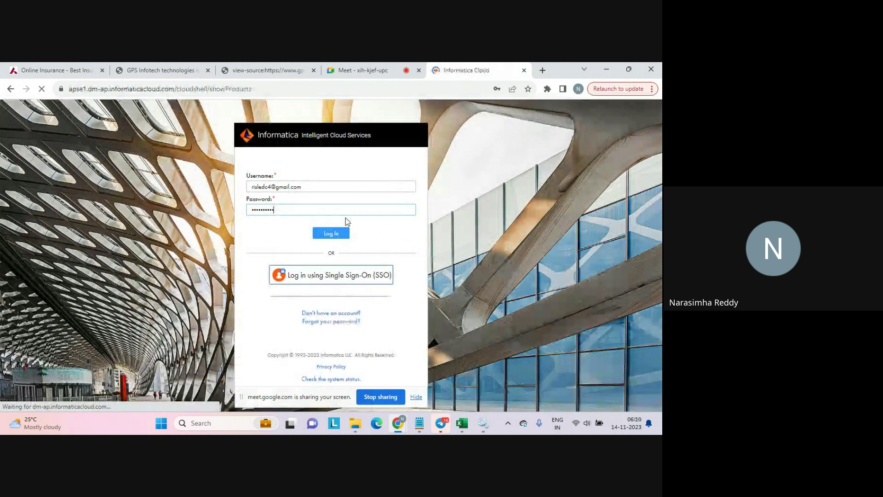
pyautogui.click(415, 396)
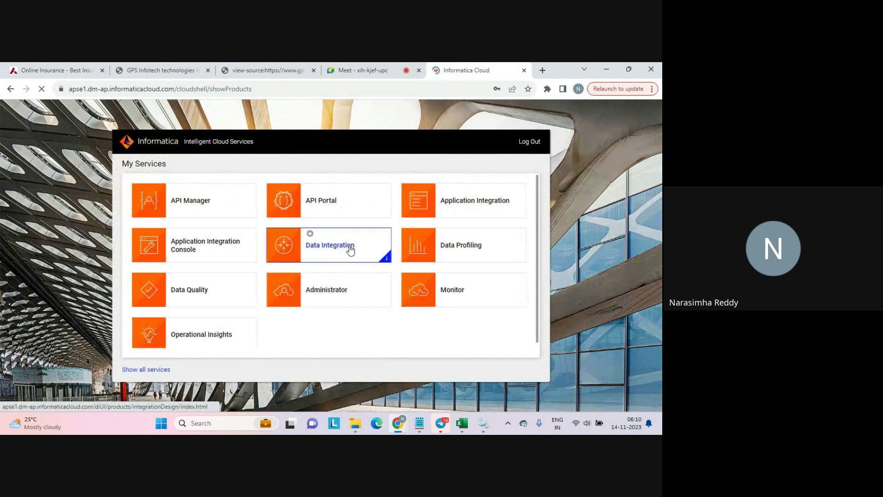
# - Launch Data Integration from its tile on My Services
pyautogui.click(332, 249)
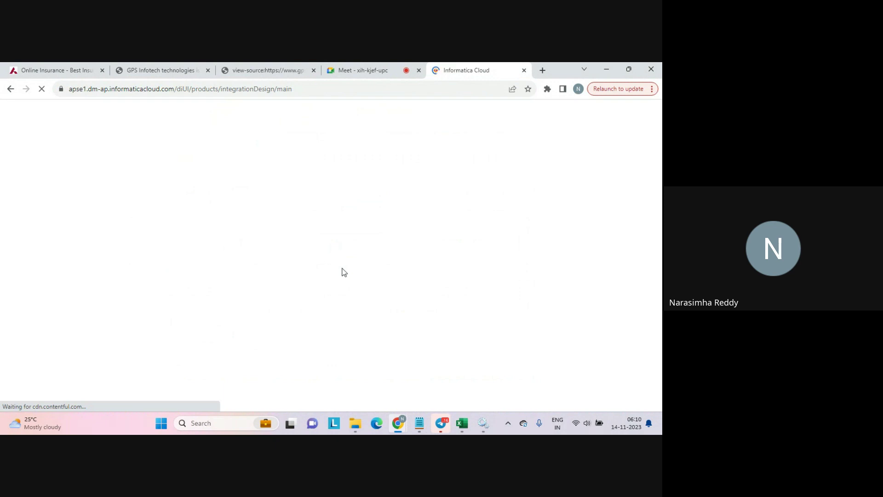
# - Confirm the Informatica Cloud Secure Agent service is Running in Services, then return to the Data Integration tab
pyautogui.click(482, 424)
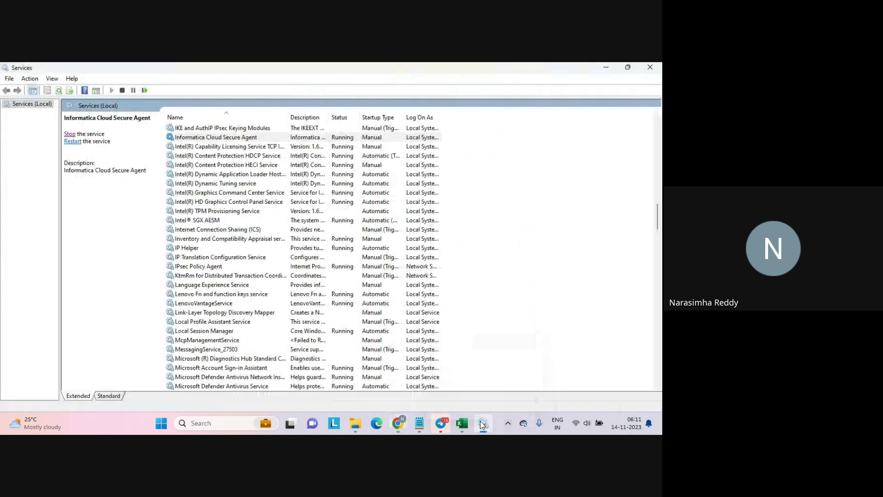
pyautogui.click(482, 424)
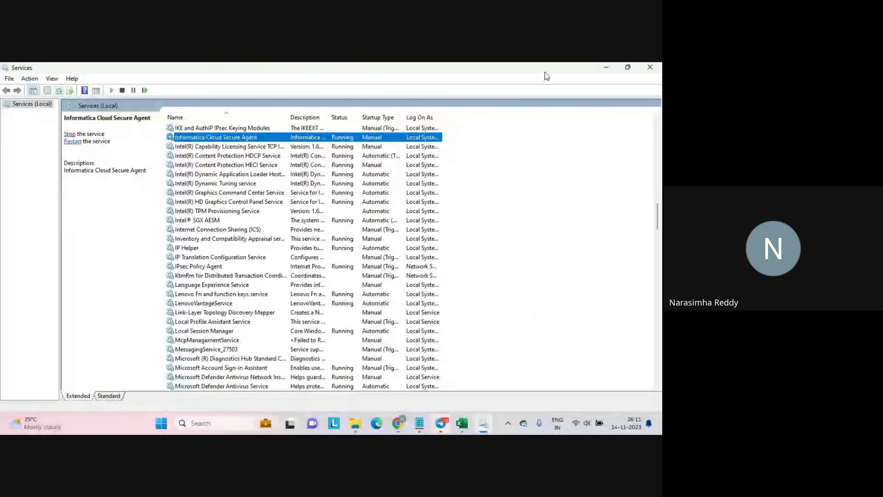
pyautogui.click(606, 67)
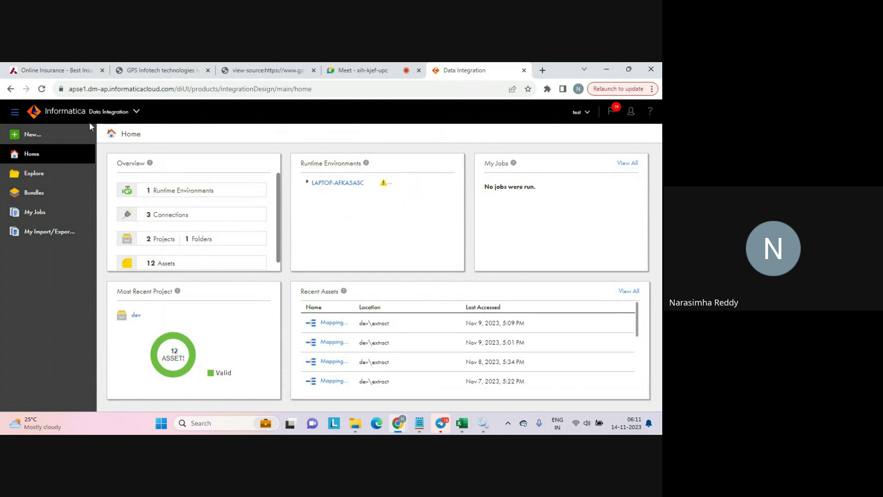
# - Create a new blank Mapping from the Mappings category of the New Asset dialog
pyautogui.click(29, 132)
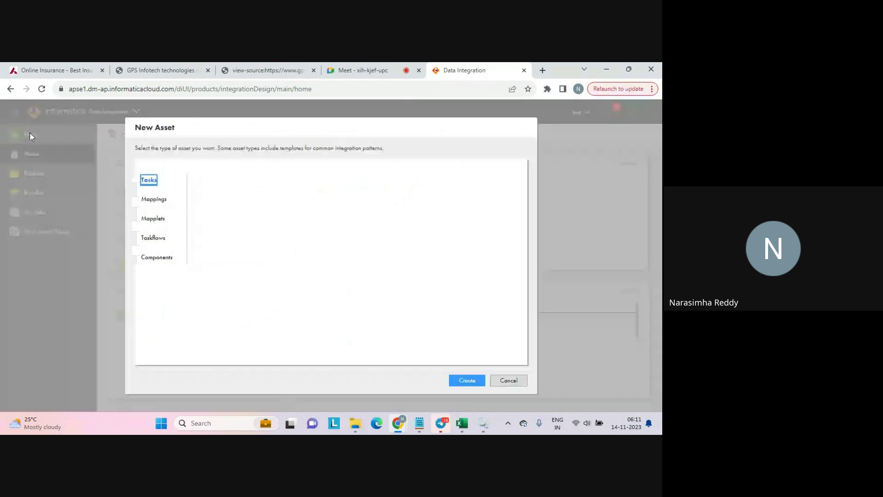
pyautogui.click(152, 198)
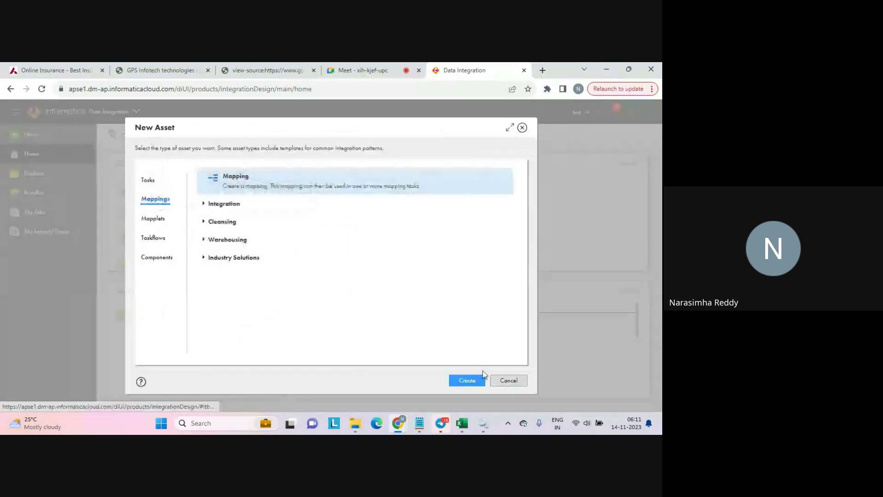
pyautogui.click(469, 381)
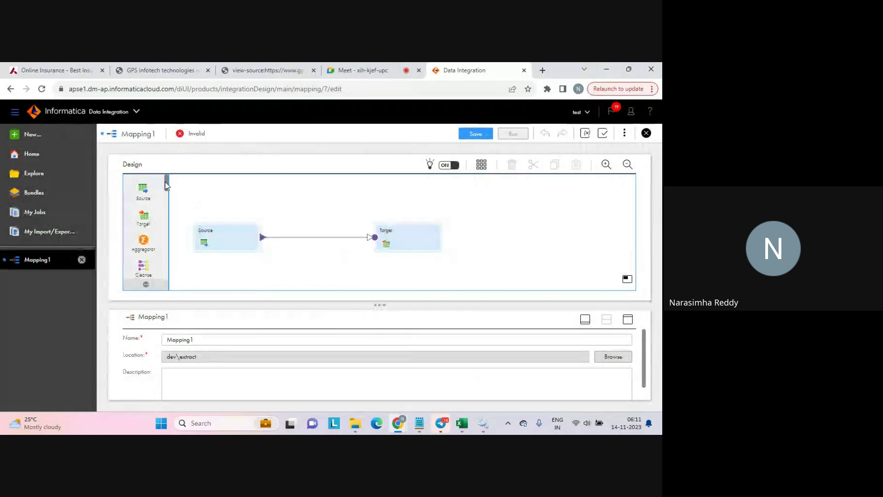
# - Drop a Router onto the Source-Target link and show the Source's properties maximized
pyautogui.moveTo(166, 184); pyautogui.dragTo(279, 230)
pyautogui.scroll(3, 152, 234)
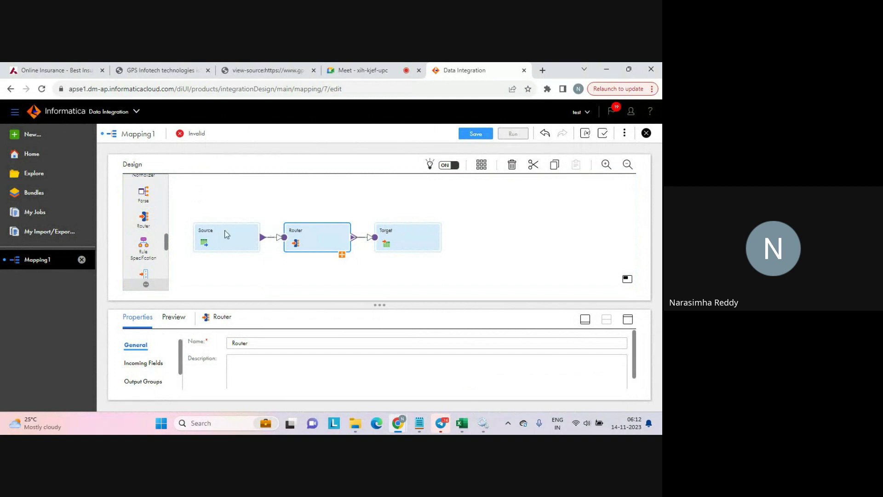
pyautogui.click(231, 242)
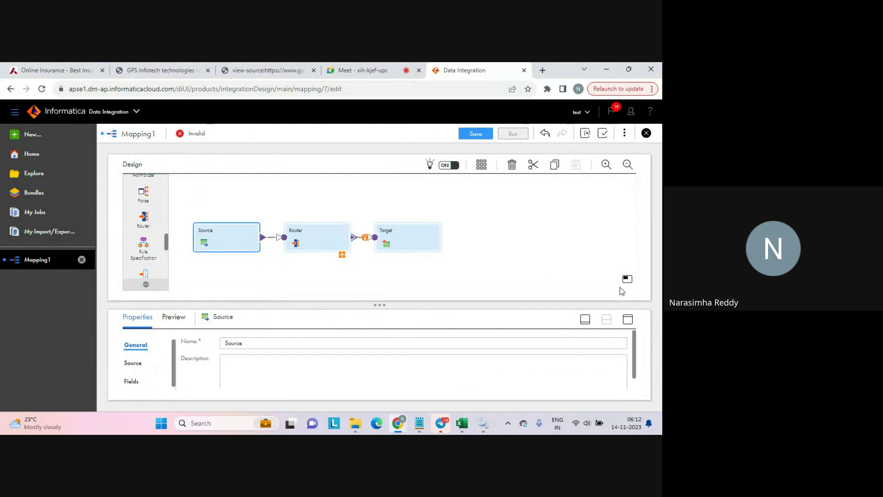
pyautogui.click(628, 319)
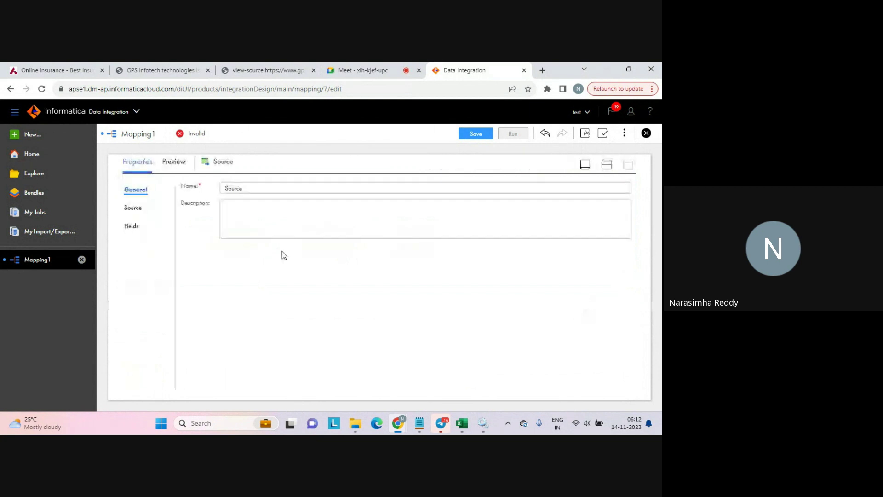
# - Set the Source connection to source_connection (Flat File), dismiss the Secure Agent error, and close Mapping1
pyautogui.click(130, 207)
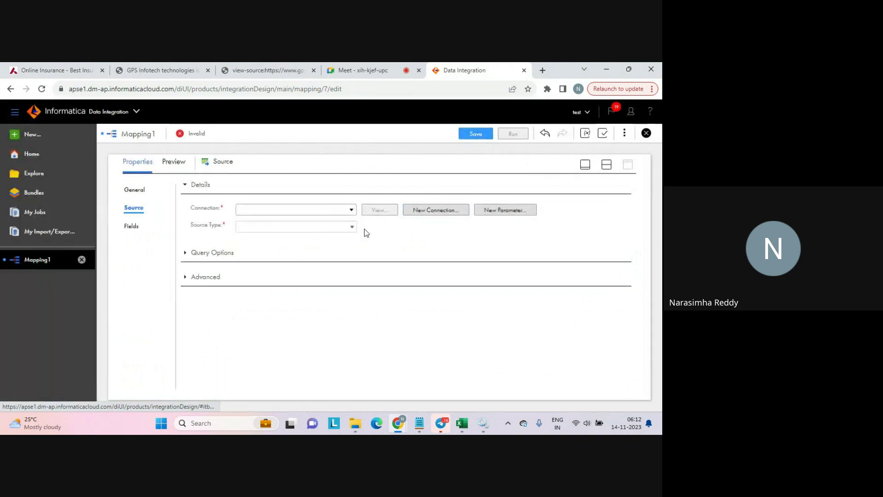
pyautogui.click(350, 210)
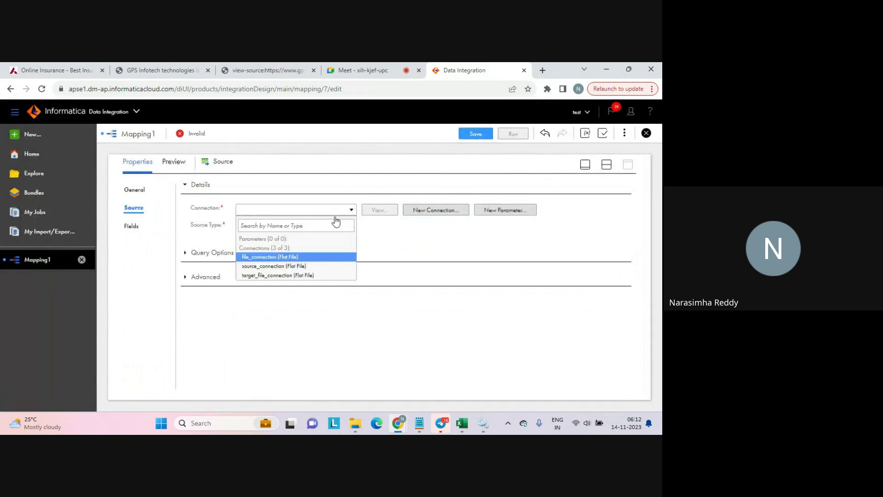
pyautogui.click(273, 266)
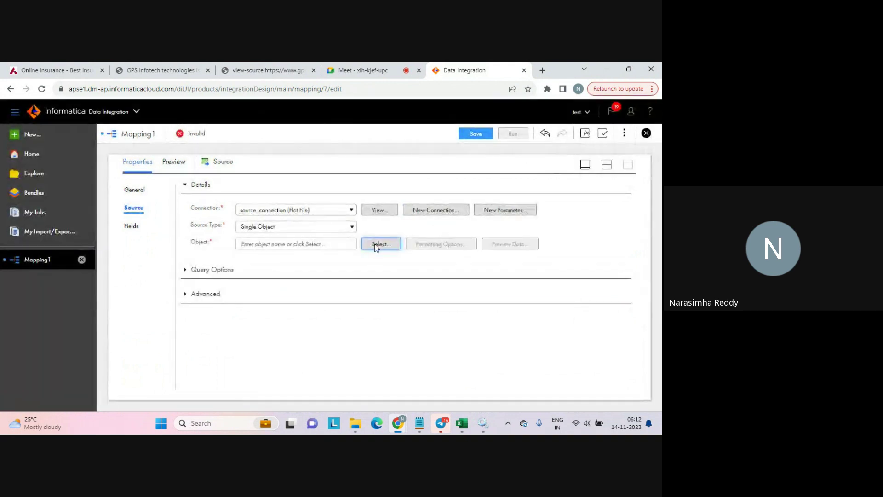
pyautogui.click(376, 246)
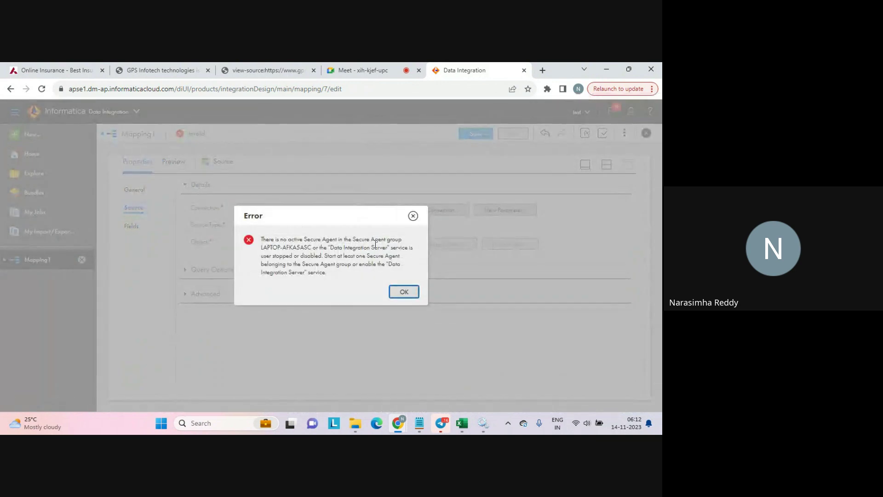
pyautogui.click(403, 291)
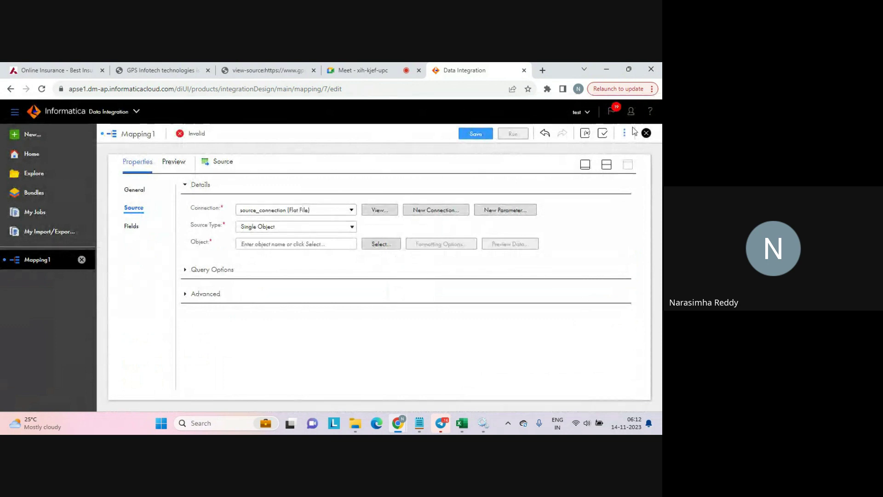
pyautogui.click(646, 132)
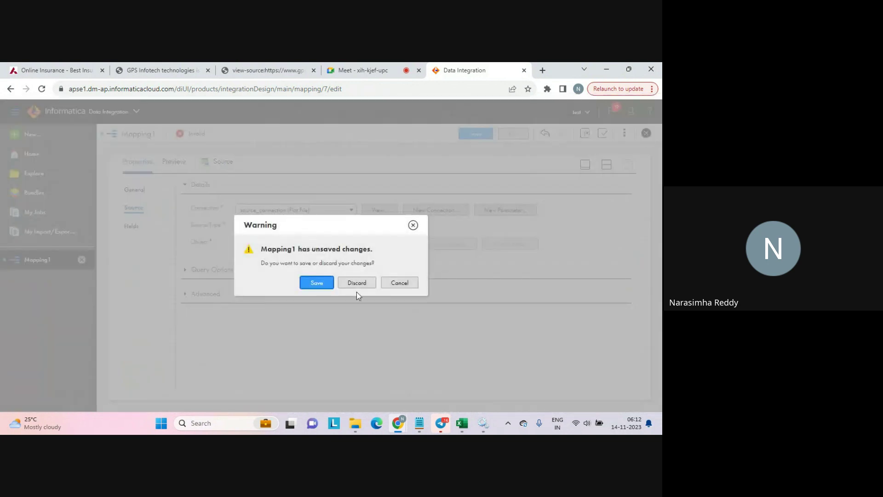
# - Discard Mapping1's changes and open the LAPTOP-AFKA5ASC Secure Agent details from Runtime Environments
pyautogui.click(357, 282)
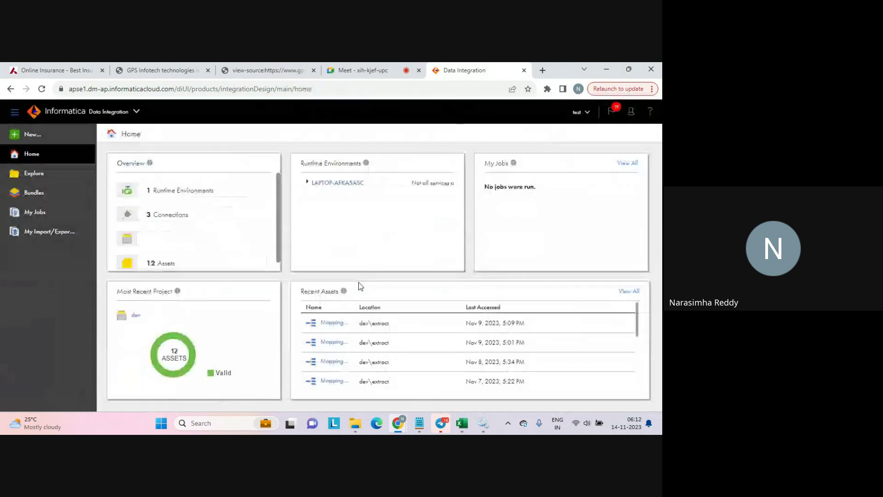
pyautogui.click(307, 183)
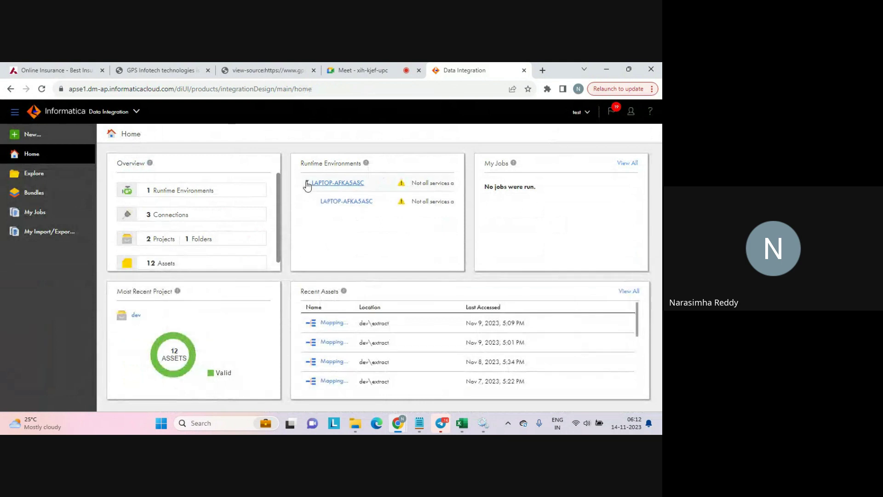
pyautogui.click(332, 201)
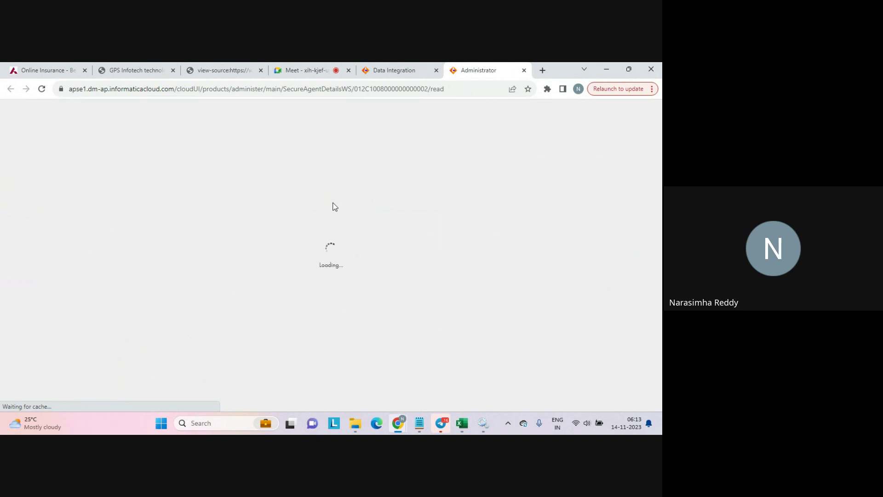
# - Check the agent in the Services window, then scroll to the Agent Service Details table
pyautogui.hotkey('alt', 'Tab')
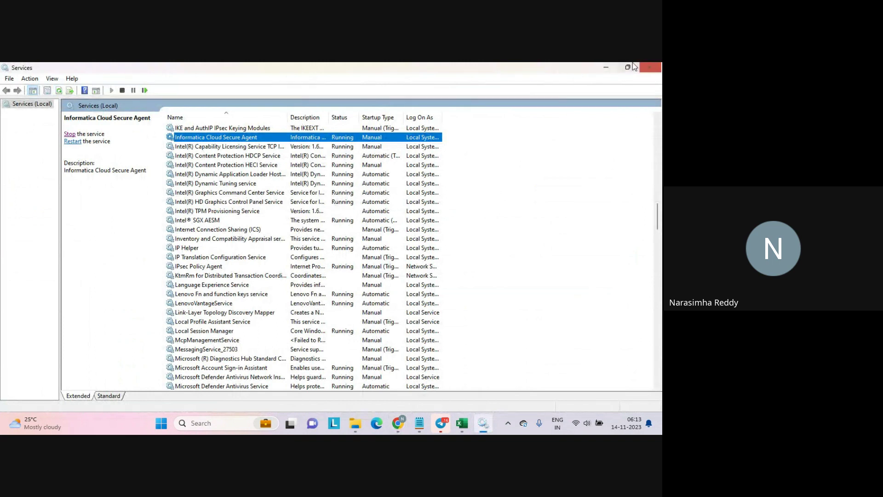
pyautogui.click(606, 67)
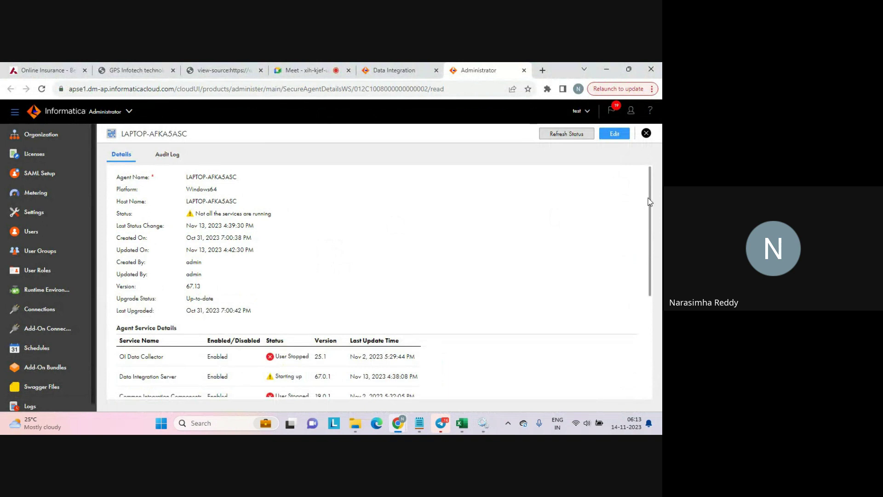
pyautogui.scroll(-3, 650, 203)
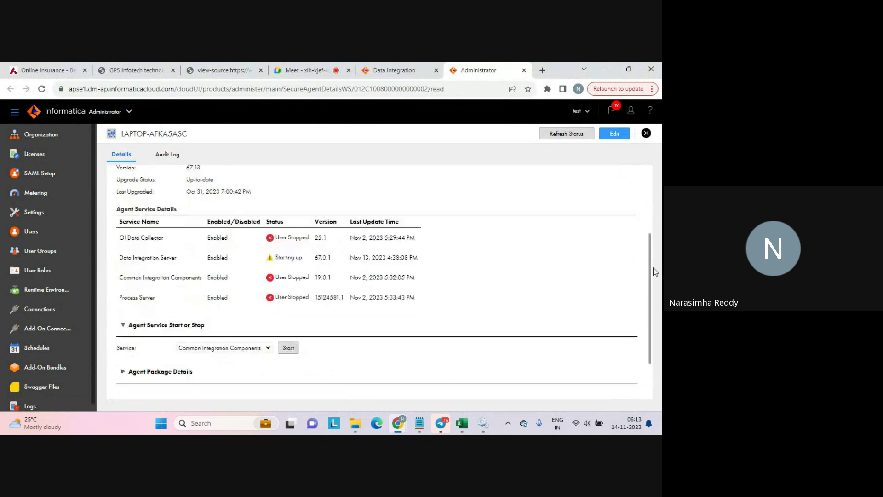
# - In the router note, add an indented 'sub group:' line below optimal
pyautogui.click(419, 423)
pyautogui.click(481, 368)
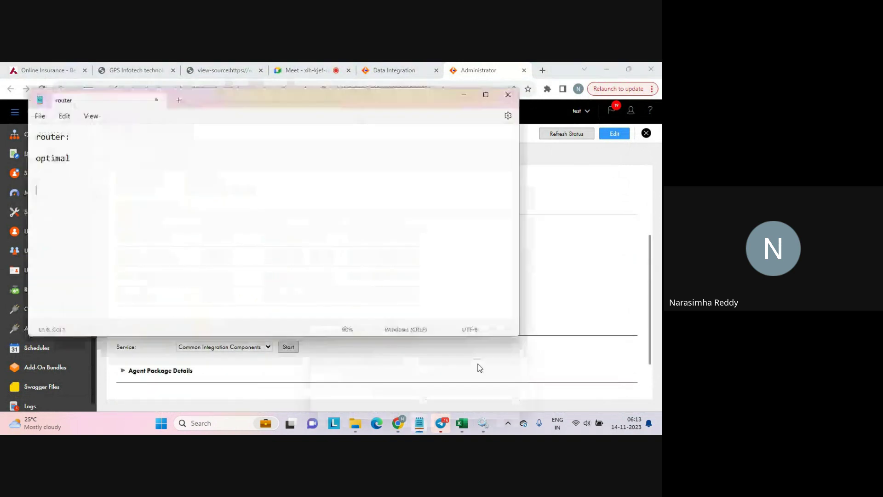
pyautogui.click(82, 177)
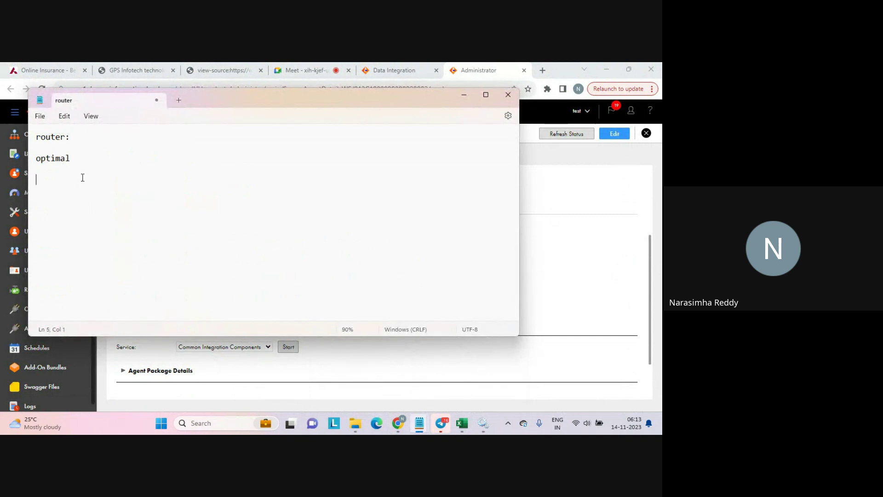
pyautogui.press('Tab')
pyautogui.write('here')
pyautogui.press('BackSpace')
pyautogui.press('BackSpace')
pyautogui.press('BackSpace')
pyautogui.press('BackSpace')
pyautogui.write('sub group:')
pyautogui.press('Return')
# - Add an 'n sub groups:' heading on the next line
pyautogui.write('n sub g')
pyautogui.press('BackSpace')
pyautogui.write('groups:')
pyautogui.press('Return')
pyautogui.press('Return')
# - Add a 'sub group:' line with supplier→supplier_tgt and vendor→vendor_tgt mappings below it
pyautogui.write('sub ')
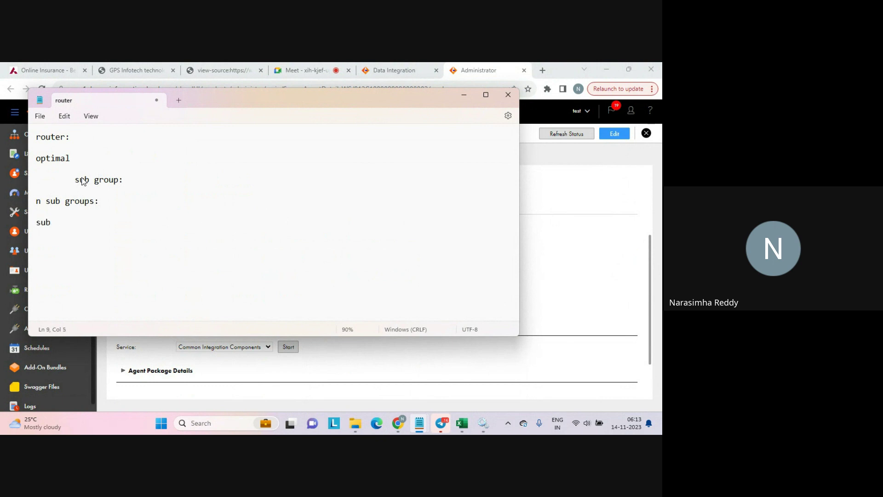
pyautogui.write('group:')
pyautogui.press('Return')
pyautogui.write('supplier')
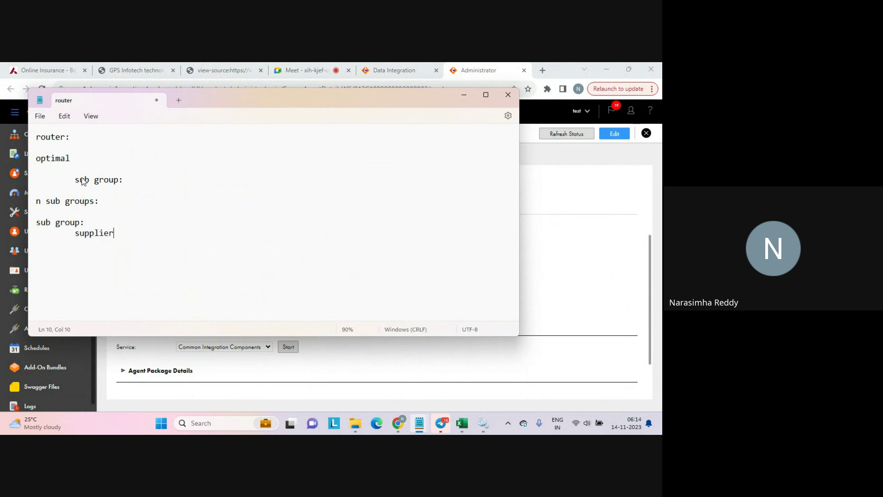
pyautogui.write('===================>suppl')
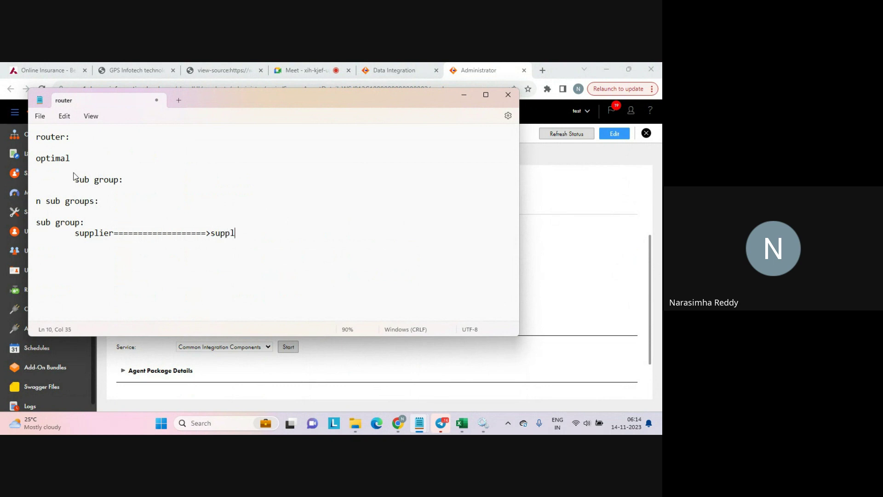
pyautogui.write('ier_tgtg')
pyautogui.press('Return')
pyautogui.write('vendor====================')
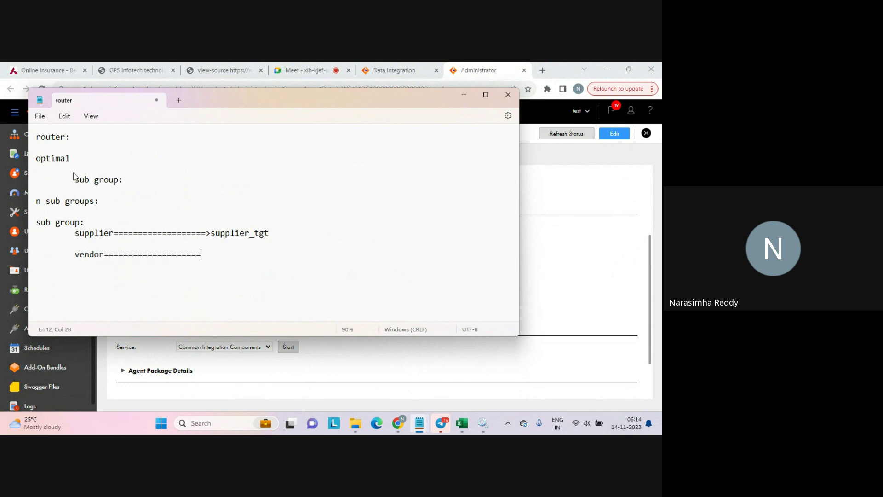
pyautogui.write('=>vendor')
pyautogui.write('_tgt')
# - Copy the 'sub group:' heading and paste it above the vendor line
pyautogui.hotkey('shift', 'Up')
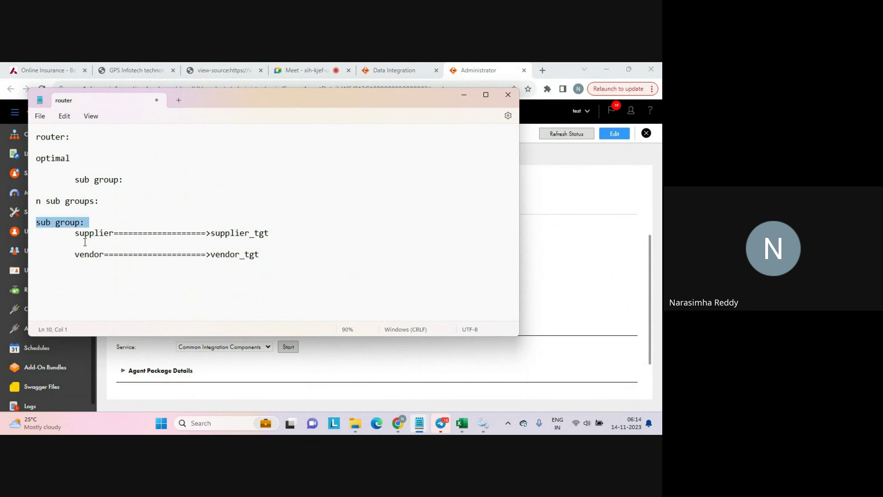
pyautogui.hotkey('ctrl', 'c')
pyautogui.press('Down')
pyautogui.press('Down')
pyautogui.press('Return')
pyautogui.hotkey('ctrl', 'v')
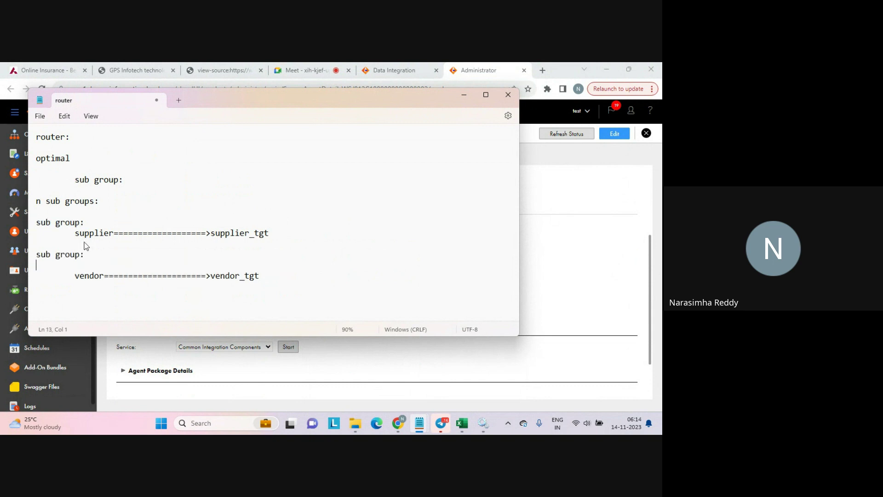
# - Remove the blank line above vendor and add 'default: left over records' below the vendor group
pyautogui.press('Delete')
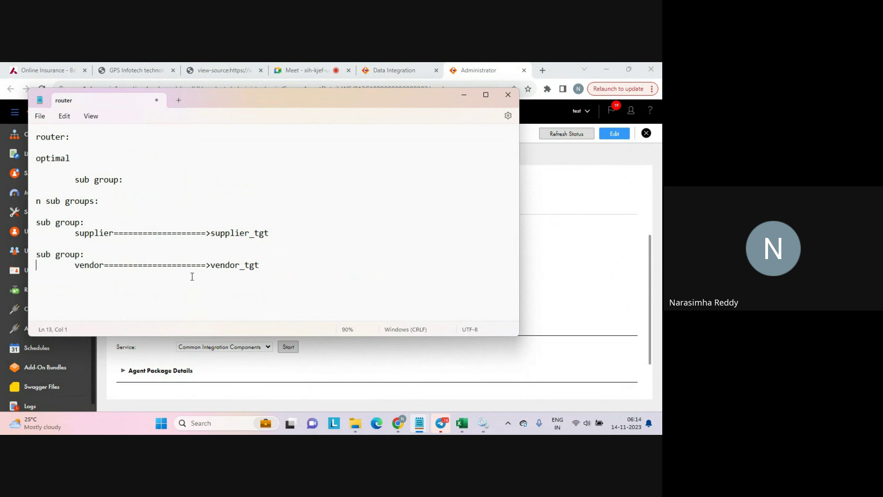
pyautogui.doubleClick(229, 265)
pyautogui.click(138, 287)
pyautogui.write('default: \t')
pyautogui.write('left over ')
pyautogui.write('records')
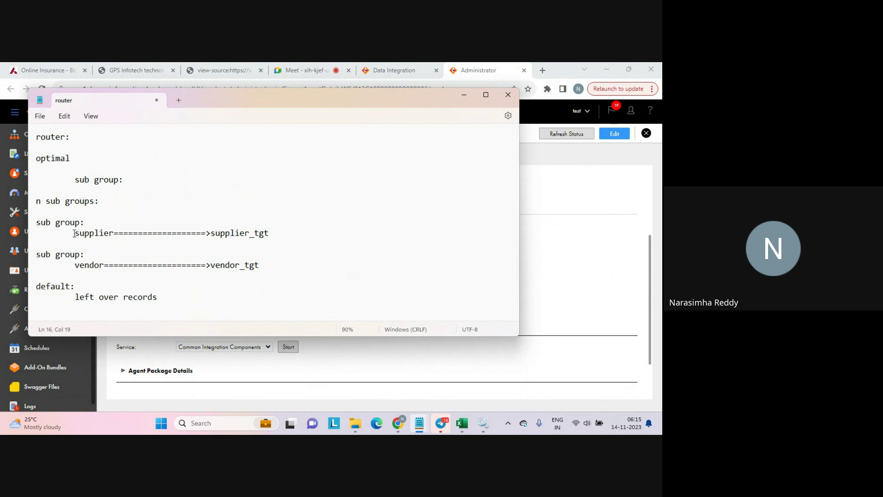
# - Highlight the supplier, vendor and left over records lines, then return to the Informatica browser
pyautogui.moveTo(73, 233); pyautogui.dragTo(278, 268)
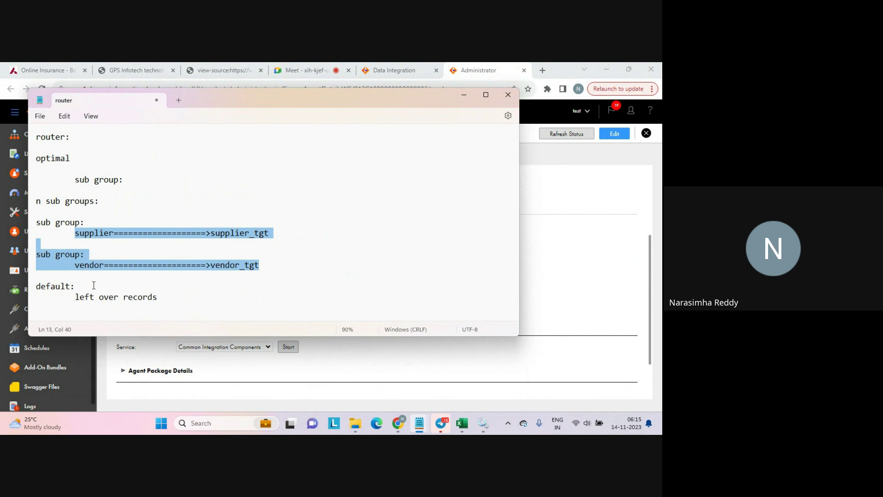
pyautogui.moveTo(75, 296); pyautogui.dragTo(184, 296)
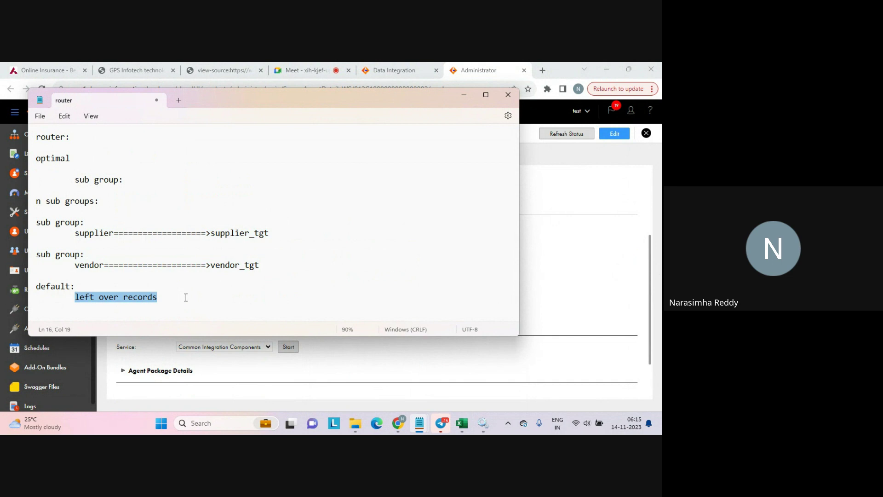
pyautogui.click(543, 282)
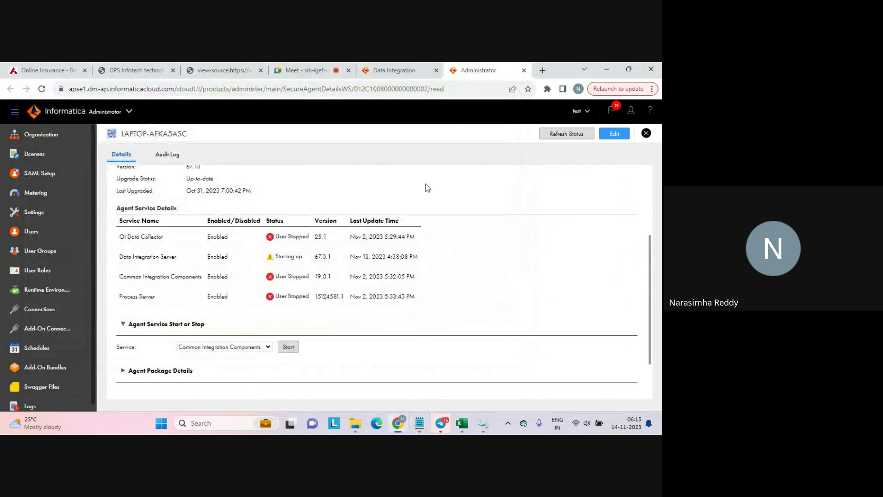
# - Refresh the agent status until Data Integration Server shows Up and Running, then close Administrator
pyautogui.click(566, 134)
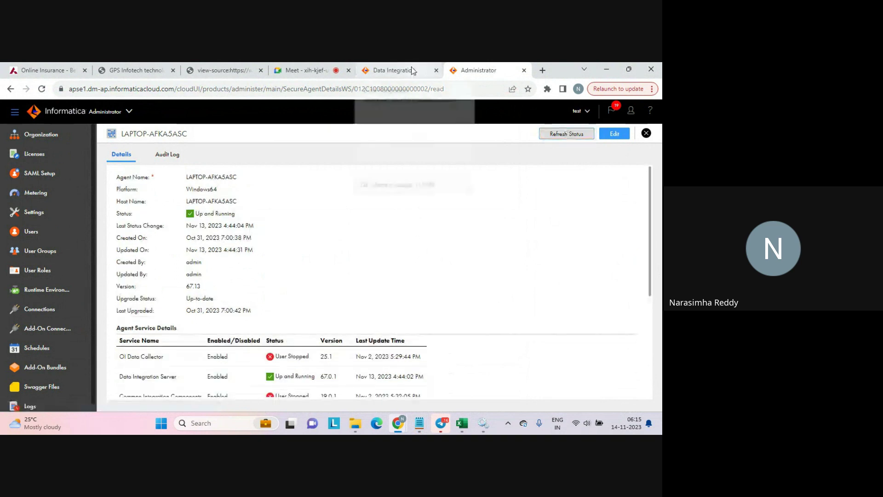
pyautogui.click(524, 70)
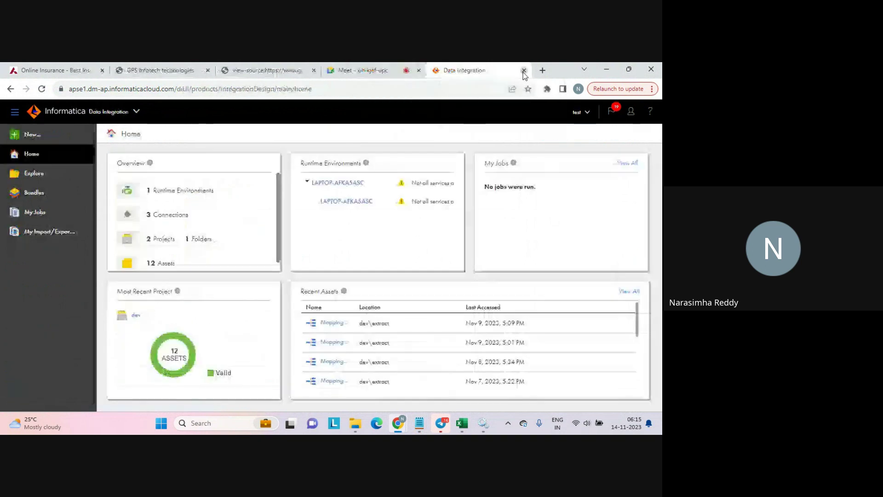
# - Create a new blank mapping, Mapping2
pyautogui.click(31, 134)
pyautogui.click(179, 198)
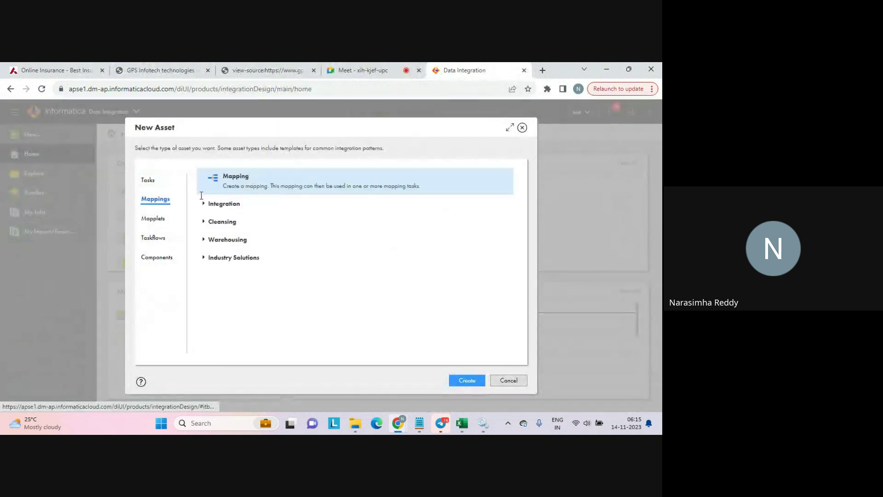
pyautogui.click(470, 380)
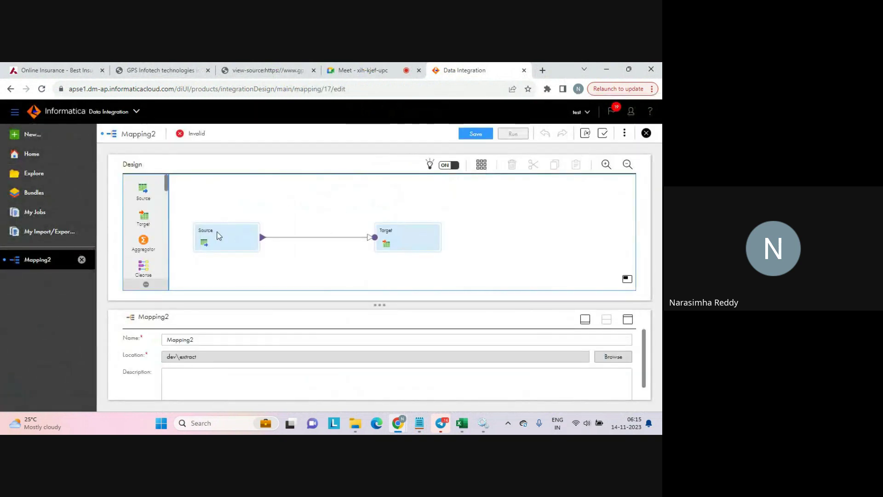
# - Insert a Router on the Source–Target link and move the Target further right
pyautogui.click(219, 236)
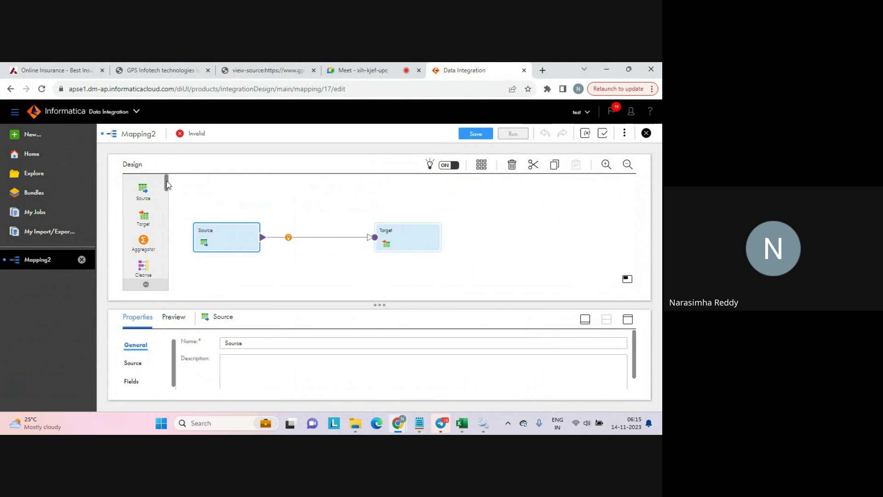
pyautogui.moveTo(166, 183); pyautogui.dragTo(273, 230)
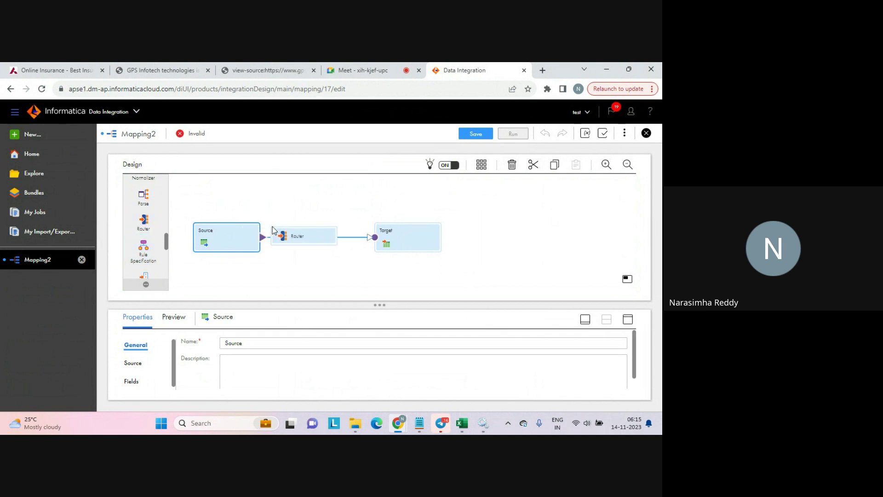
pyautogui.click(222, 232)
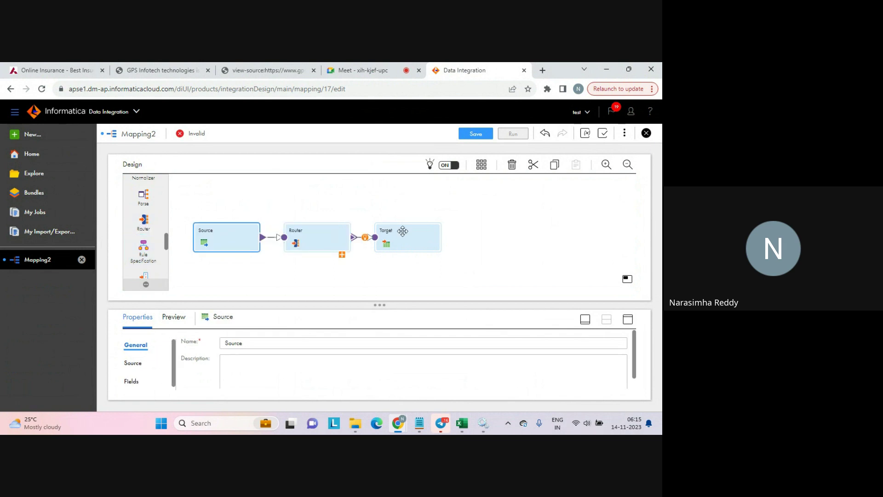
pyautogui.moveTo(402, 231); pyautogui.dragTo(425, 235)
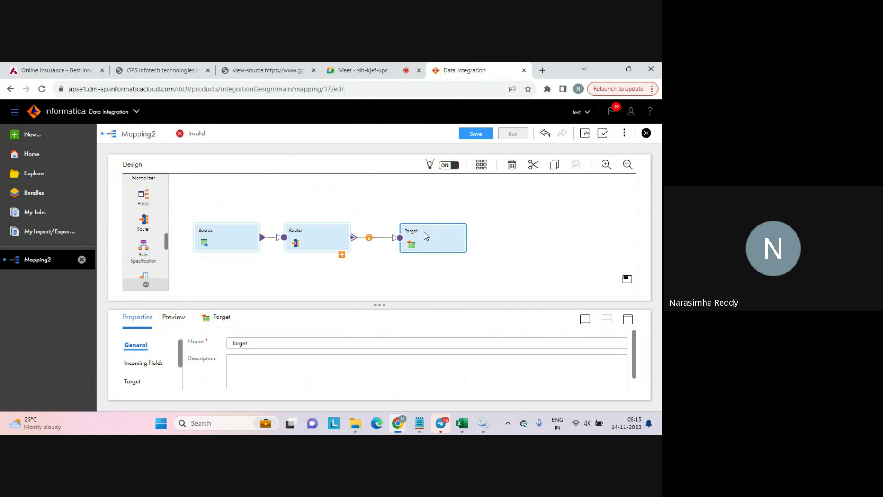
pyautogui.click(227, 231)
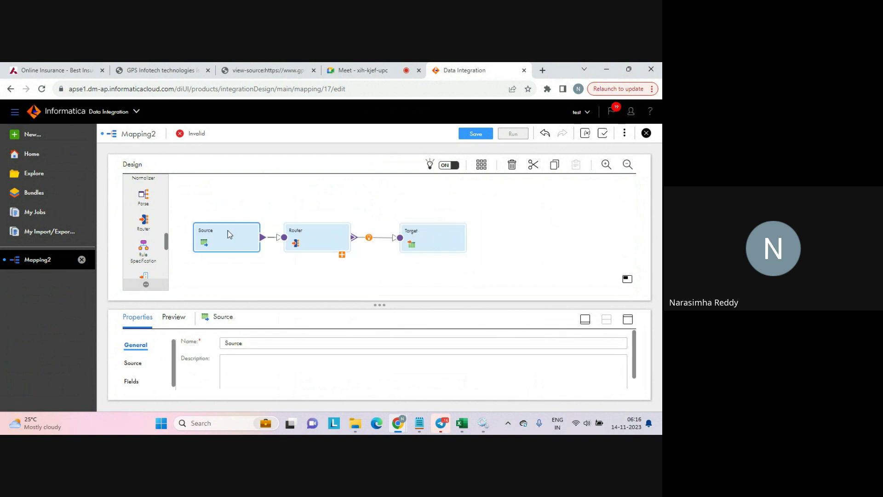
# - Set the Source connection to source_connection and choose seq_1.txt as its source object
pyautogui.click(630, 321)
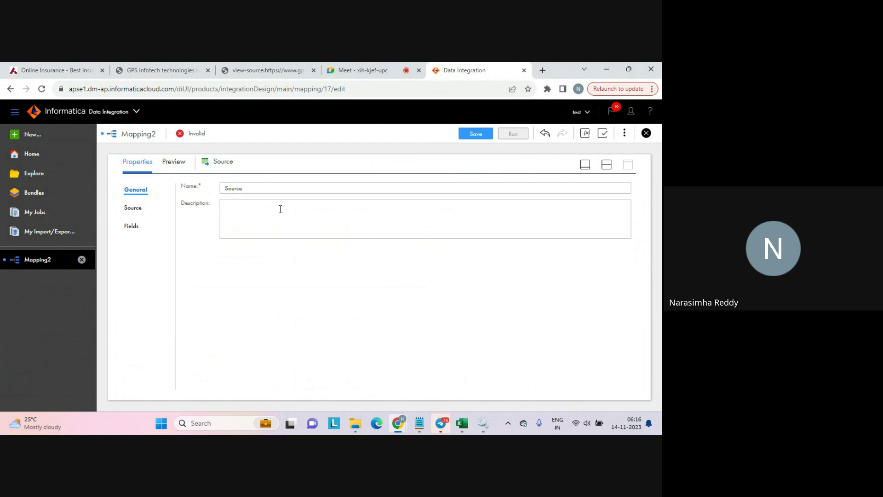
pyautogui.click(134, 207)
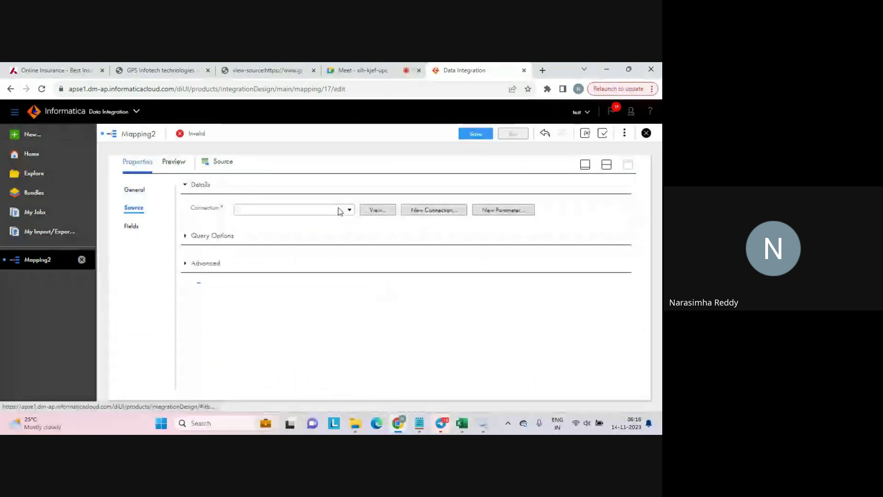
pyautogui.click(349, 210)
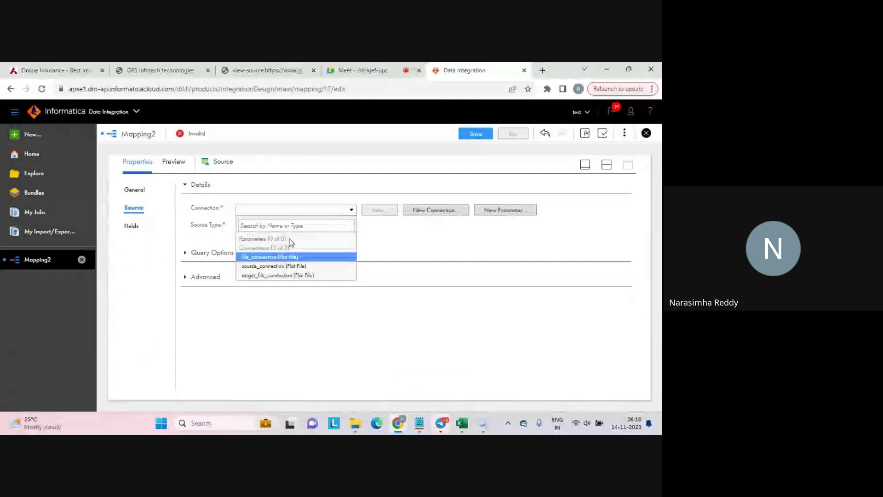
pyautogui.click(260, 267)
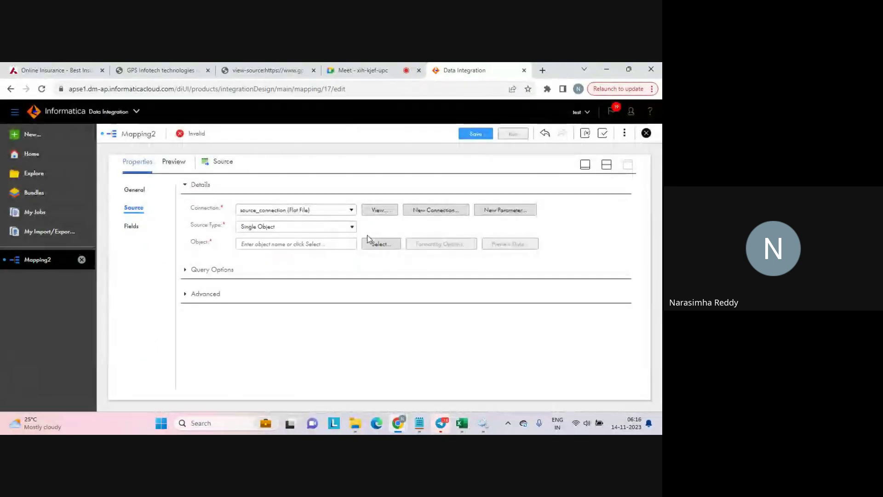
pyautogui.click(376, 244)
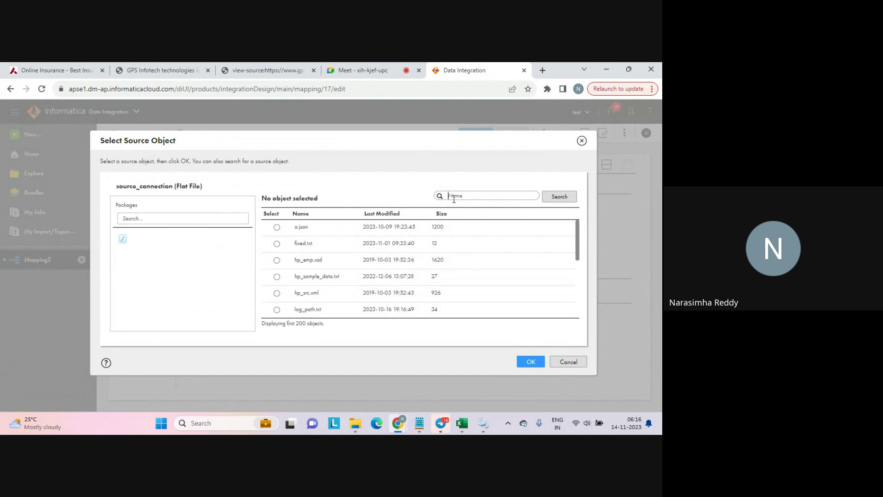
pyautogui.write('ser')
pyautogui.click(562, 198)
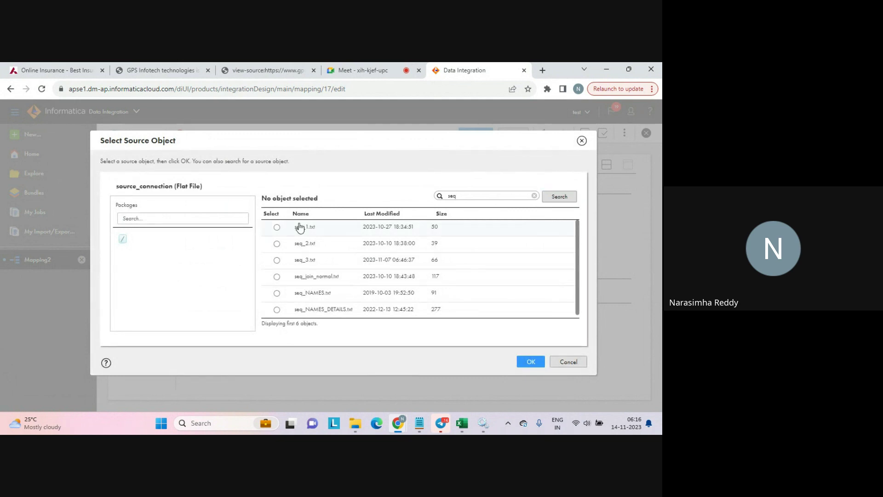
pyautogui.click(276, 228)
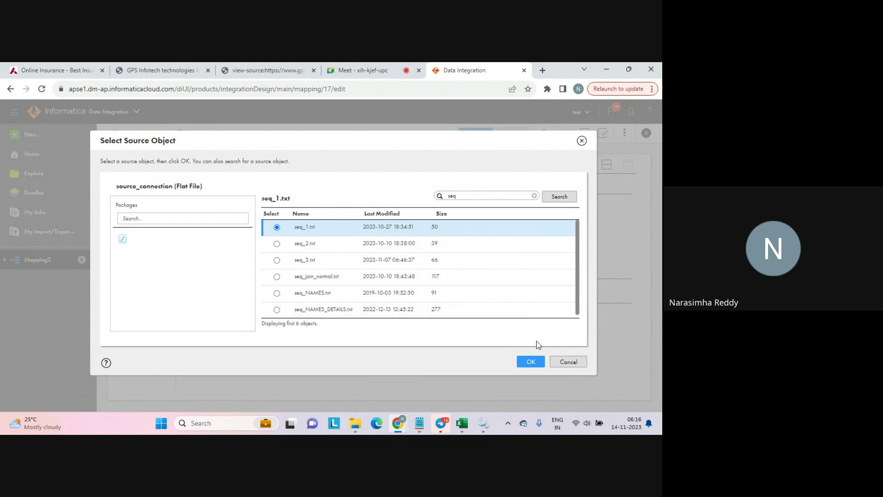
pyautogui.click(531, 362)
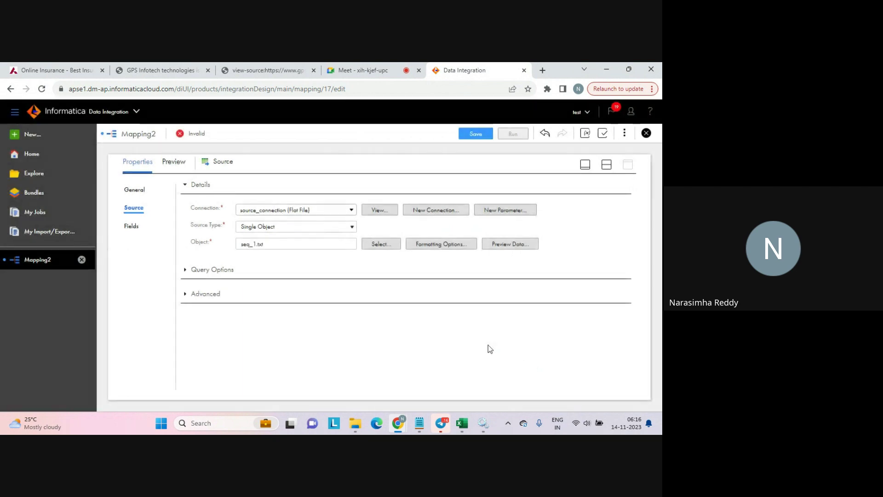
# - Preview the data in seq_1.txt, then return to the split canvas view
pyautogui.click(511, 244)
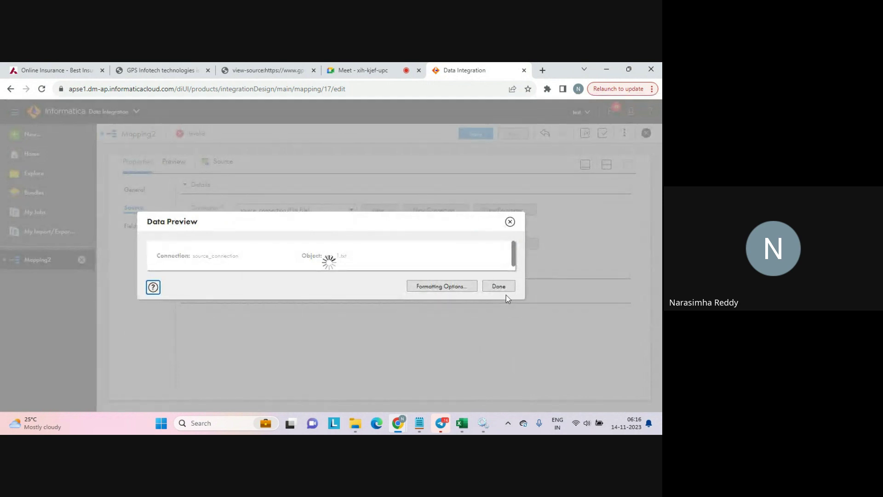
pyautogui.moveTo(404, 223); pyautogui.dragTo(411, 180)
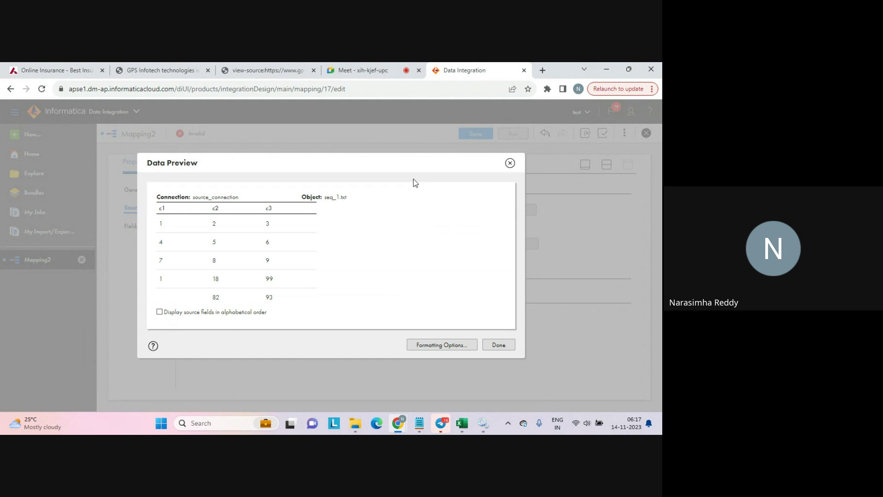
pyautogui.click(499, 345)
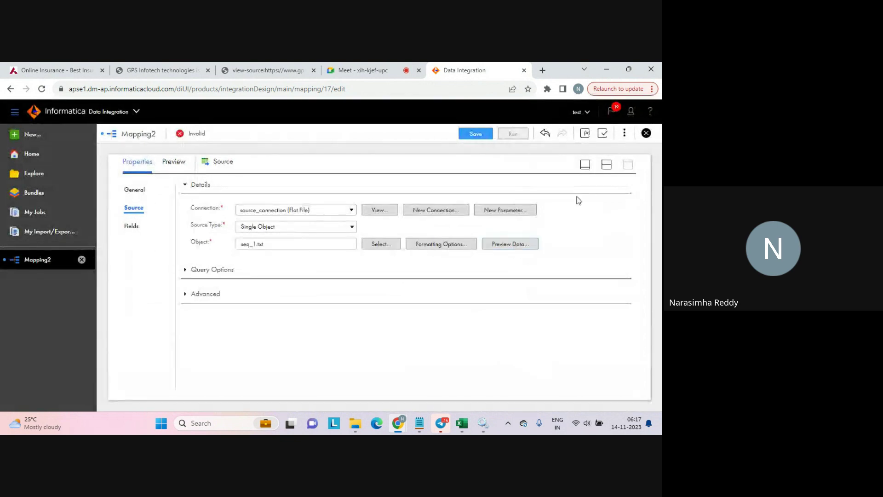
pyautogui.click(603, 167)
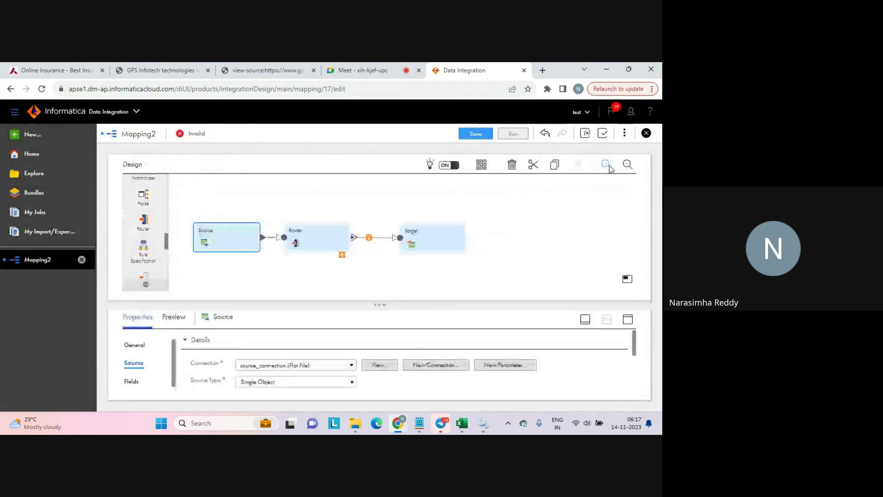
# - Inspect the Router's incoming fields and output groups, where only DEFAULT1 exists, then return to Notepad
pyautogui.click(318, 234)
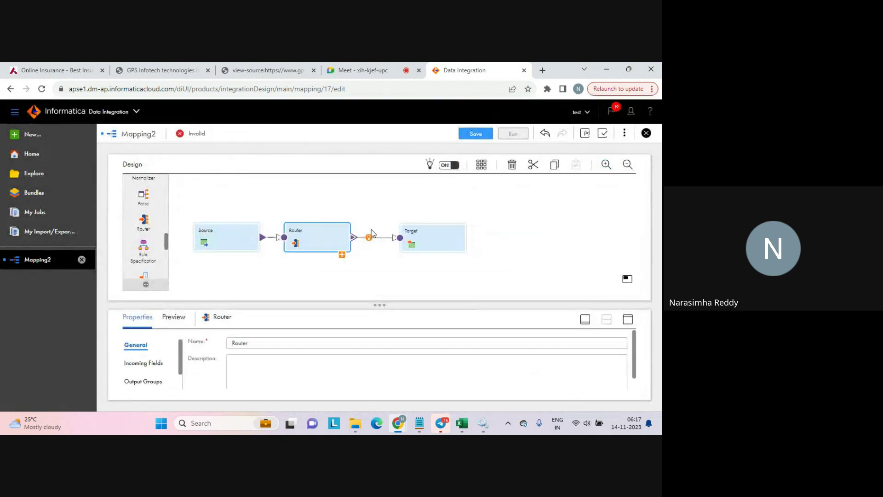
pyautogui.click(628, 319)
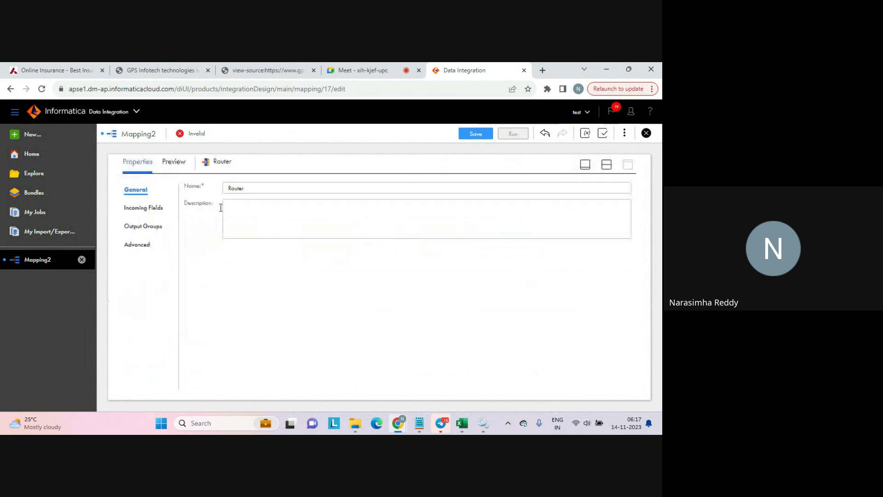
pyautogui.click(158, 208)
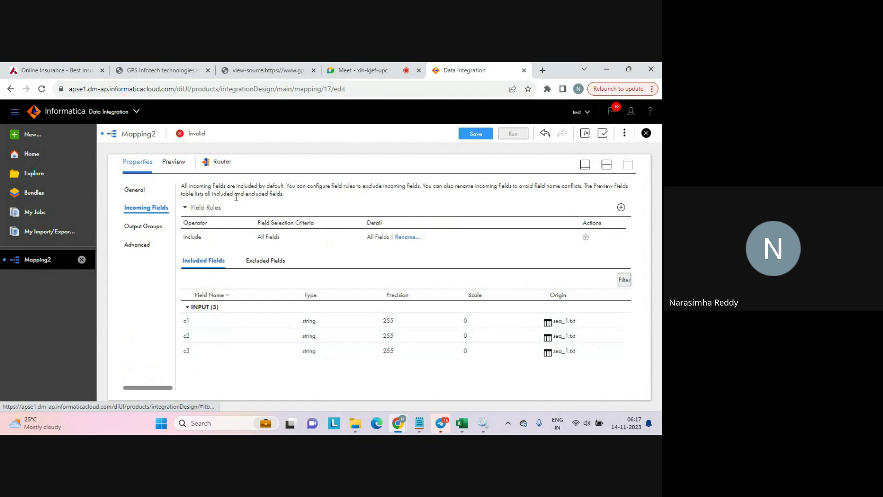
pyautogui.click(140, 225)
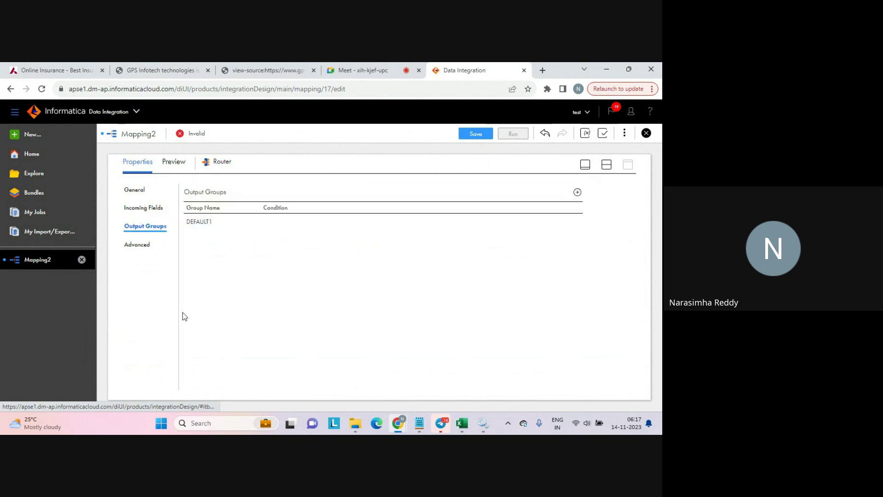
pyautogui.click(201, 222)
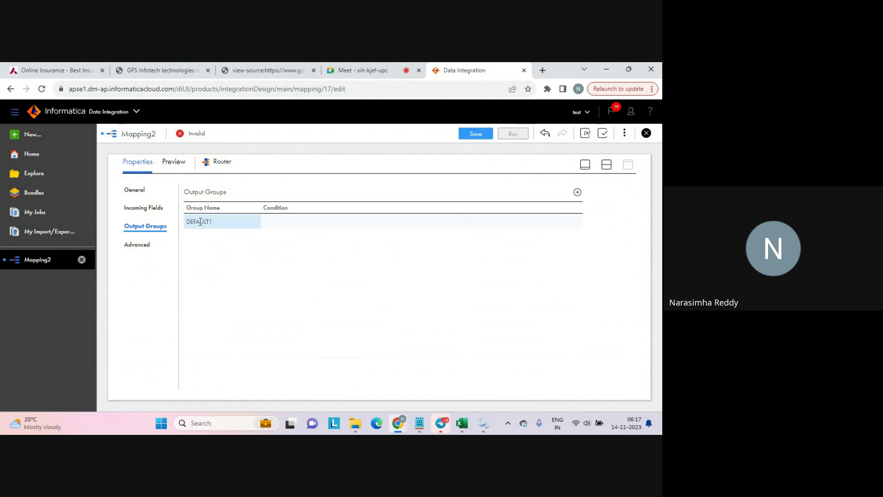
pyautogui.moveTo(421, 428)
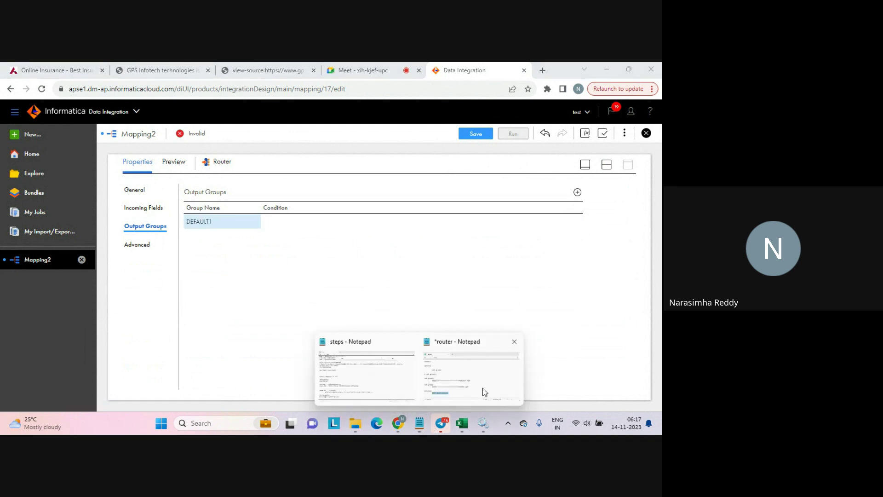
pyautogui.click(483, 388)
pyautogui.click(37, 286)
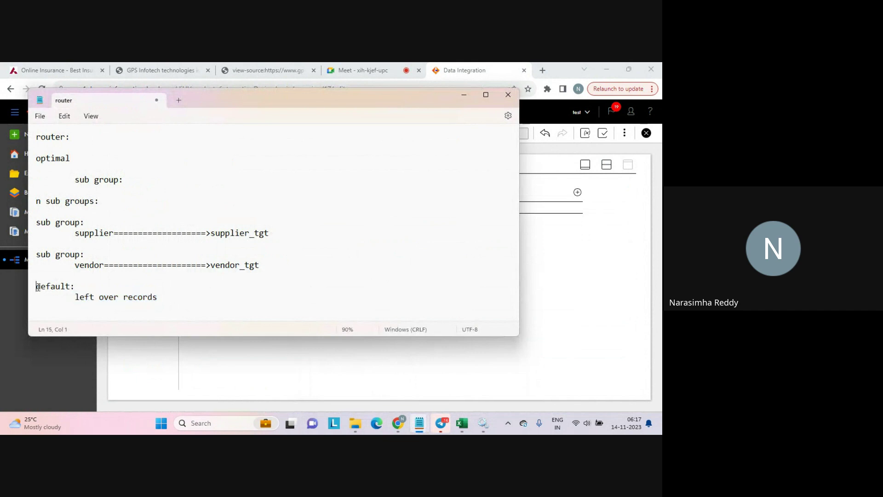
pyautogui.moveTo(38, 287); pyautogui.dragTo(180, 306)
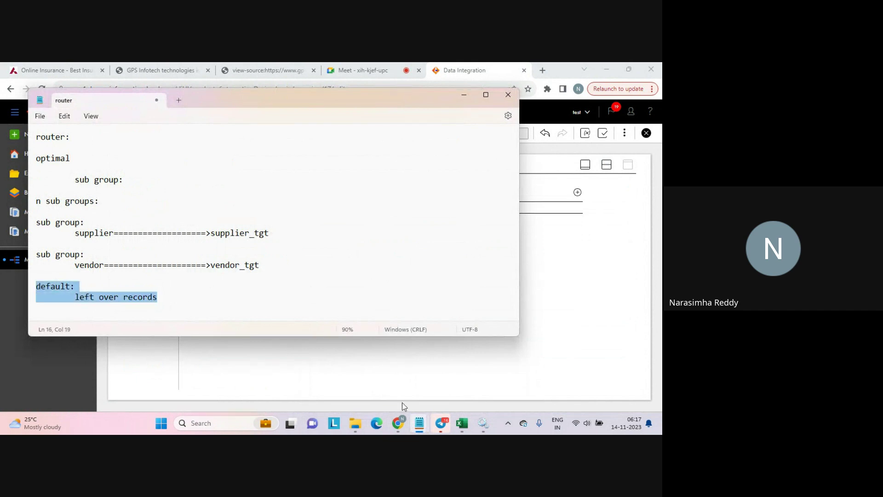
pyautogui.moveTo(399, 415)
pyautogui.click(354, 382)
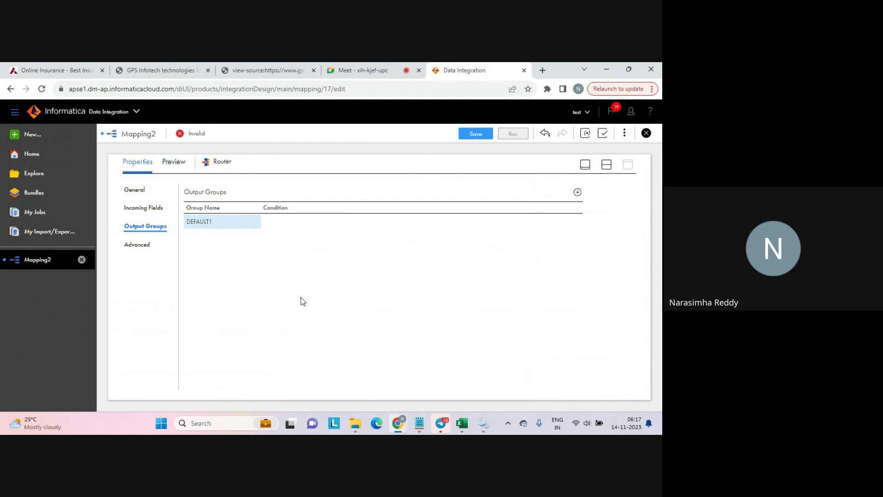
# - Set the Target's connection to target_file_connection
pyautogui.click(606, 165)
pyautogui.click(421, 235)
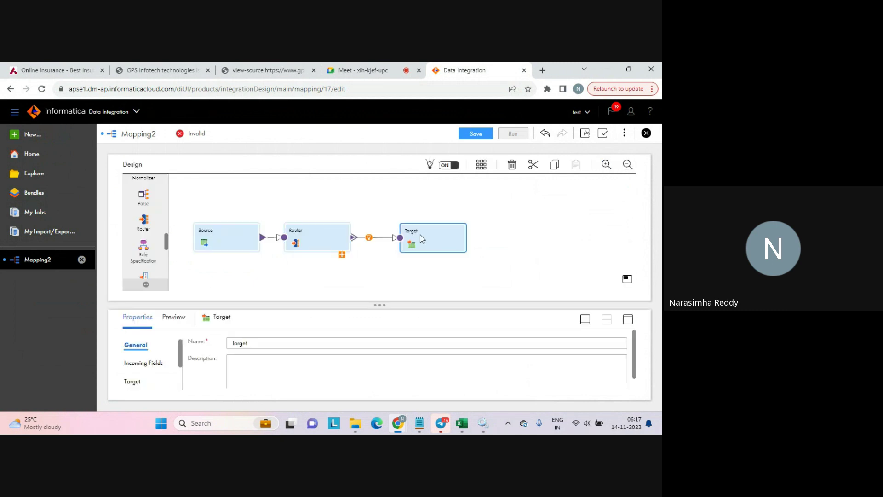
pyautogui.click(627, 319)
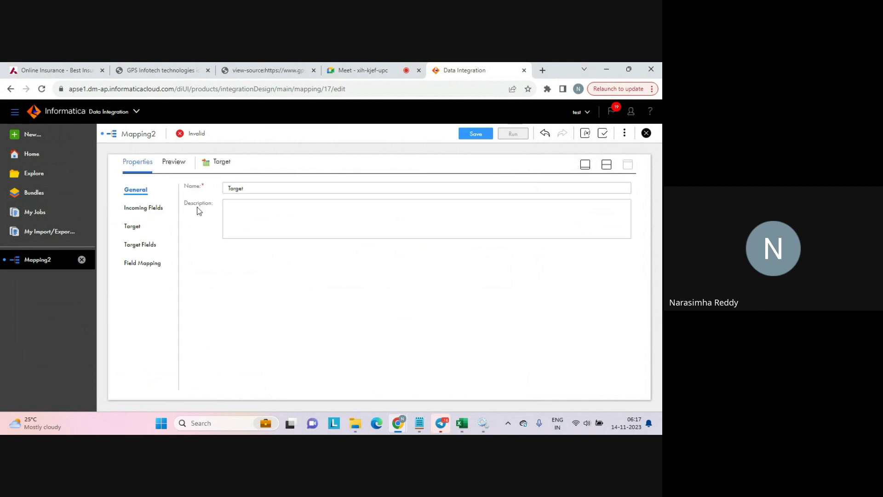
pyautogui.click(135, 226)
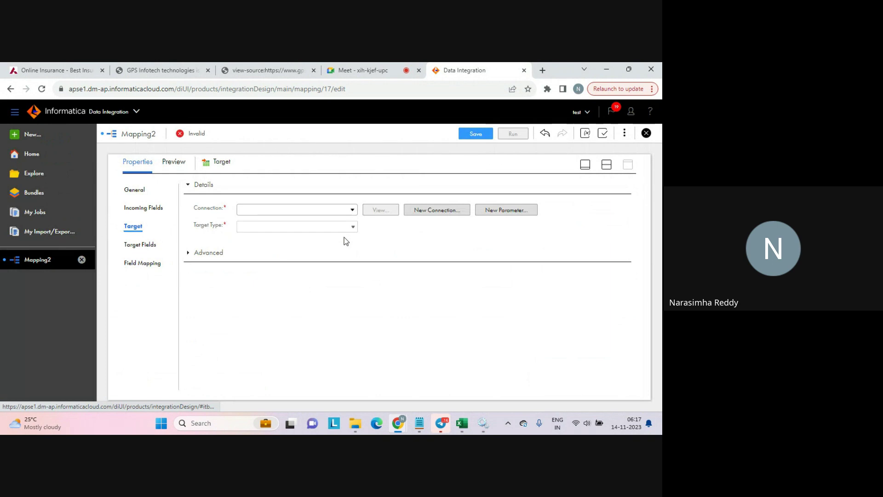
pyautogui.click(353, 211)
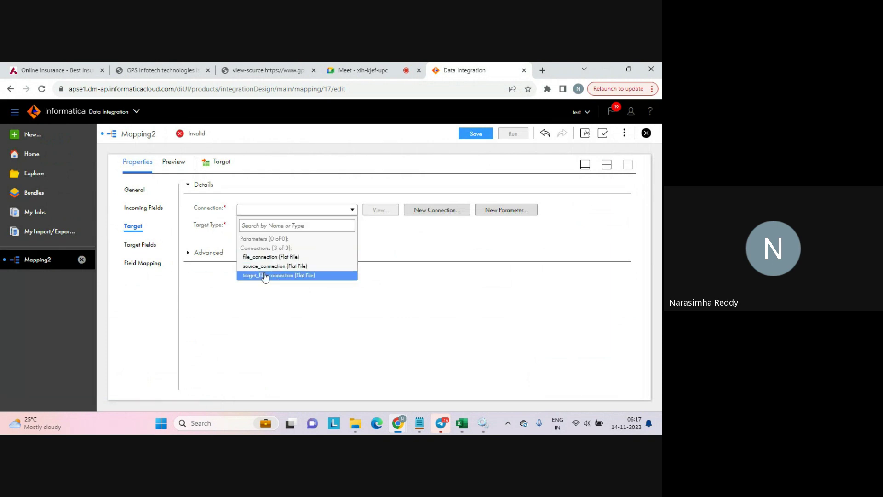
pyautogui.click(266, 275)
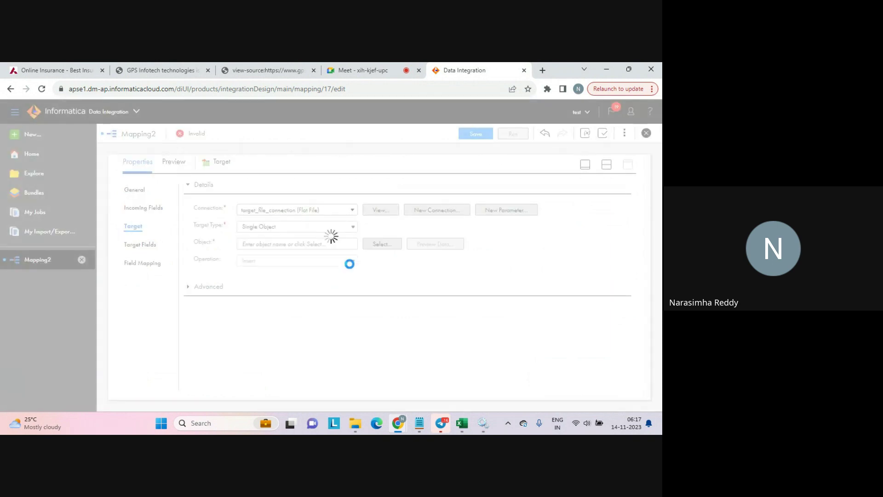
# - Make the Target create a new file, router_tgt.txt, at runtime
pyautogui.click(377, 244)
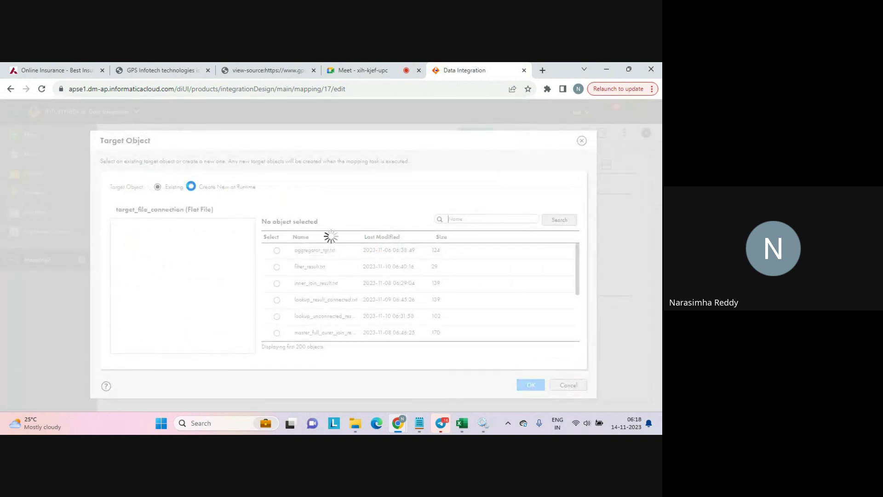
pyautogui.click(191, 187)
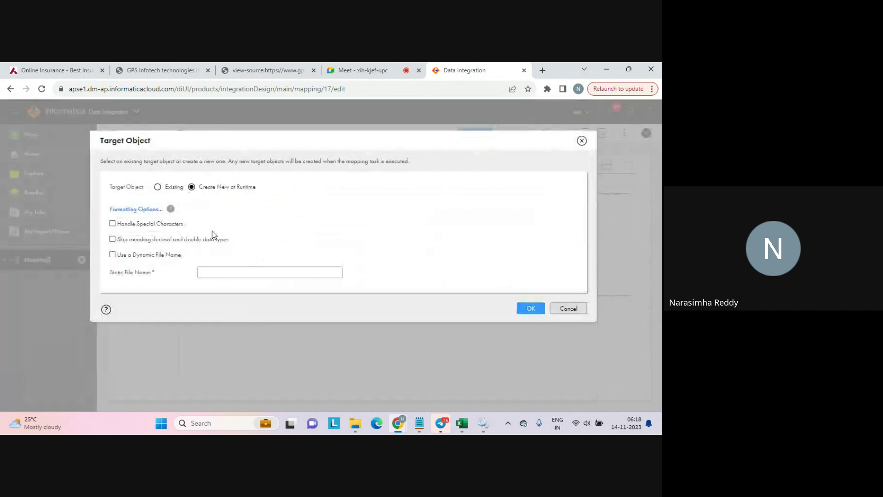
pyautogui.click(208, 274)
pyautogui.moveTo(319, 142); pyautogui.dragTo(327, 122)
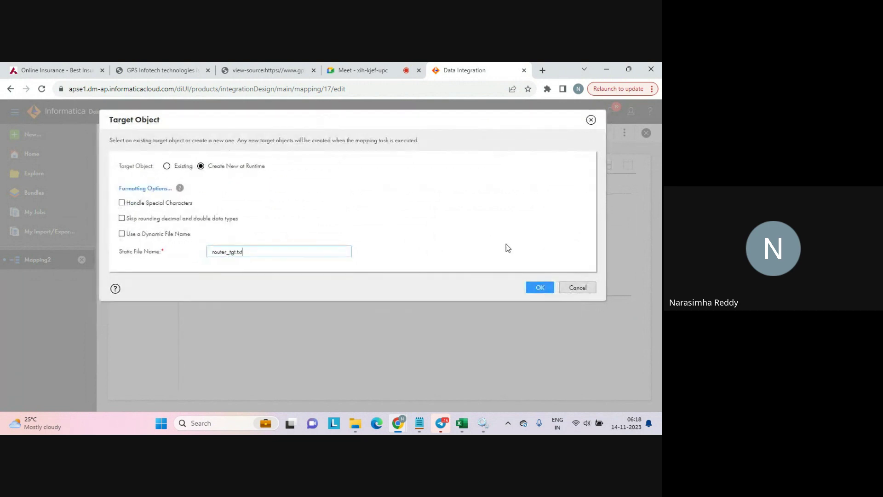
pyautogui.click(536, 289)
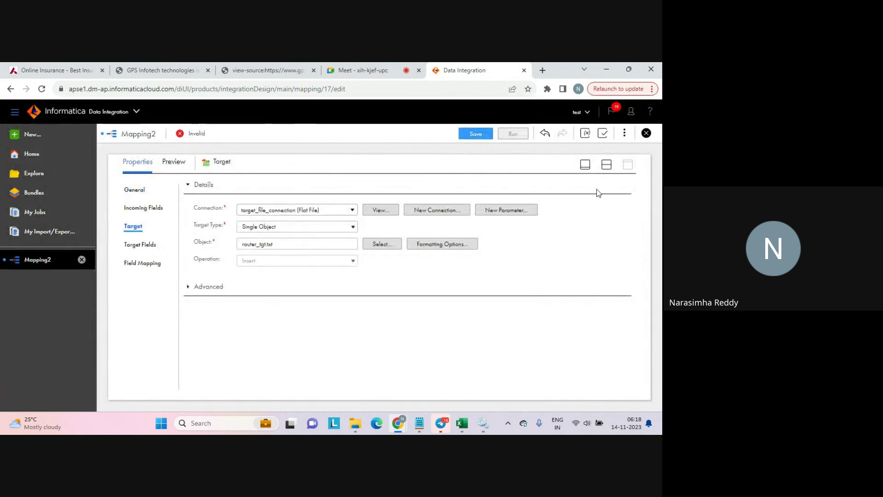
pyautogui.click(605, 166)
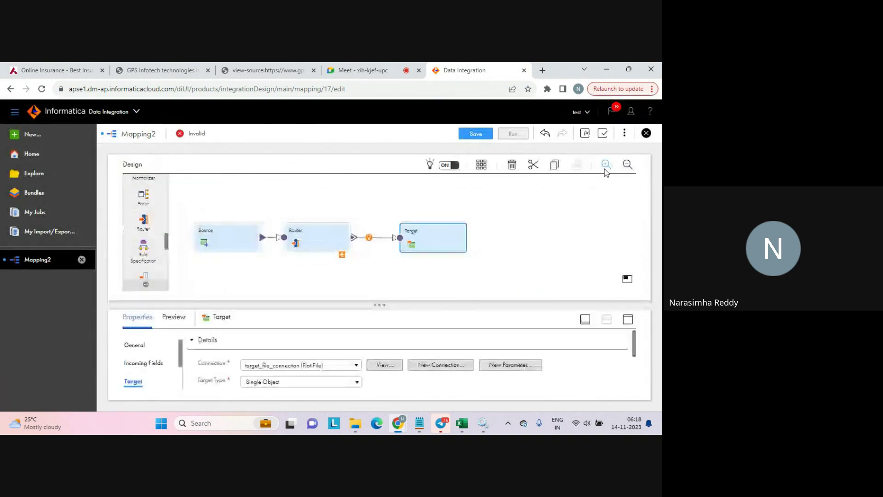
# - Save the mapping, rename it from Mapping2 to Mapping_router, and save again
pyautogui.click(469, 137)
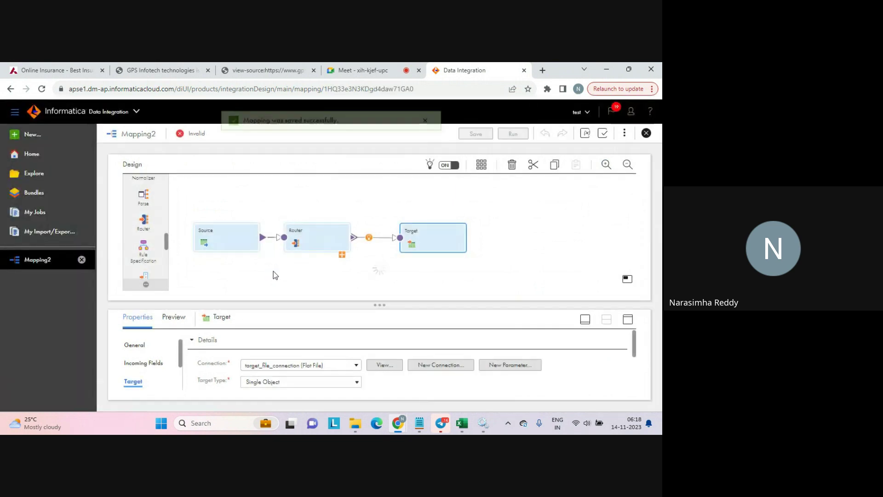
pyautogui.click(273, 271)
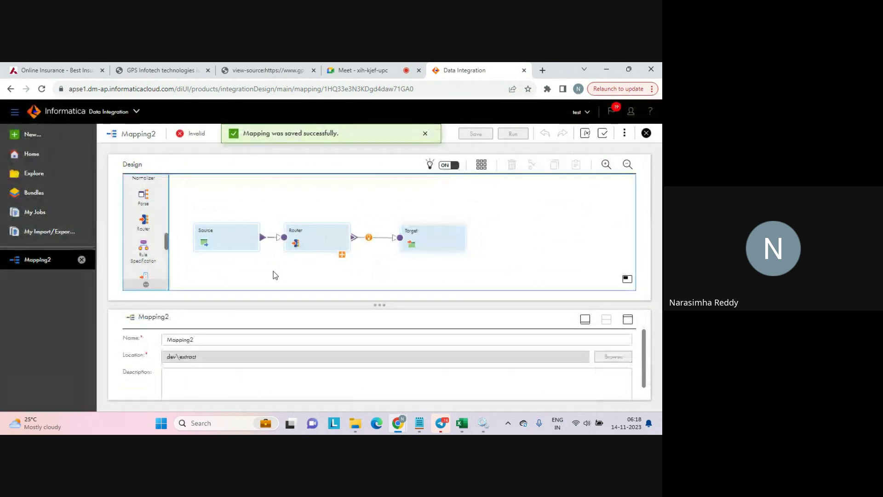
pyautogui.click(206, 339)
pyautogui.write('_')
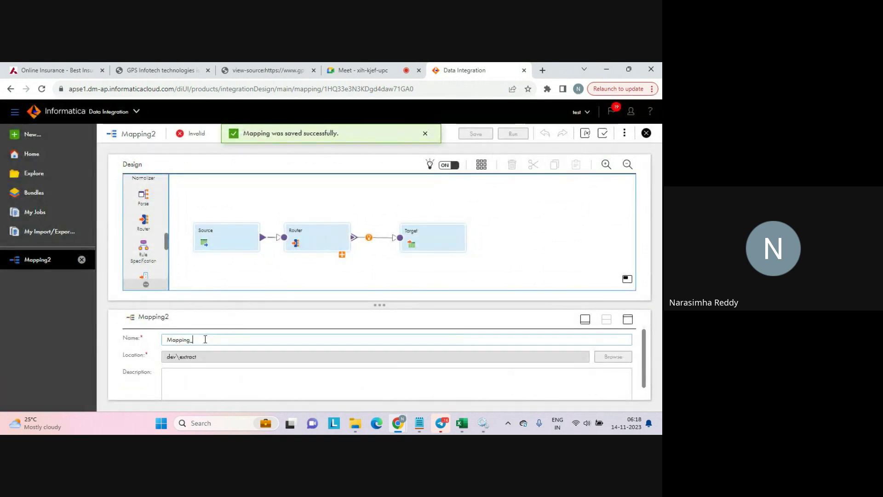
pyautogui.write('router')
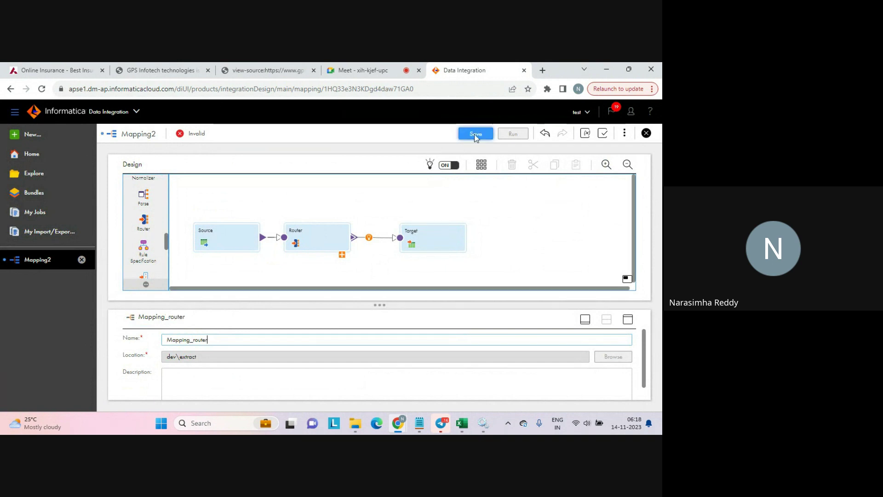
pyautogui.click(476, 134)
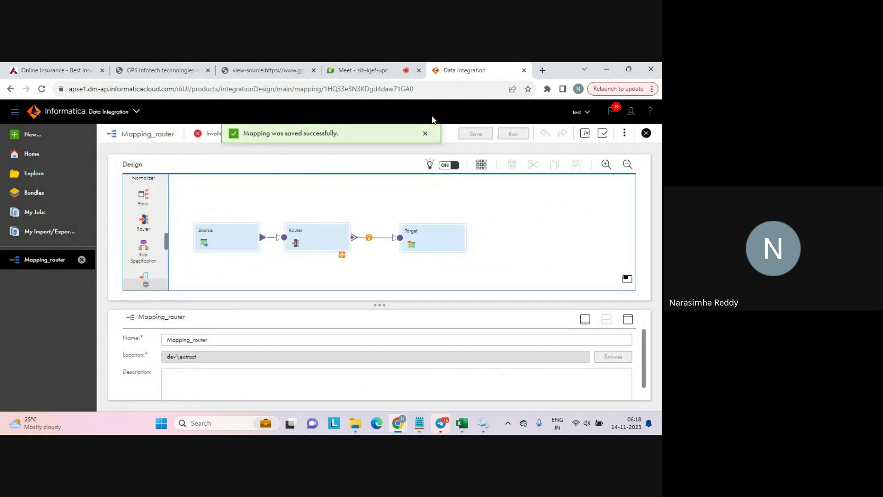
# - Review the Target's connection details in the full-size properties panel
pyautogui.click(427, 239)
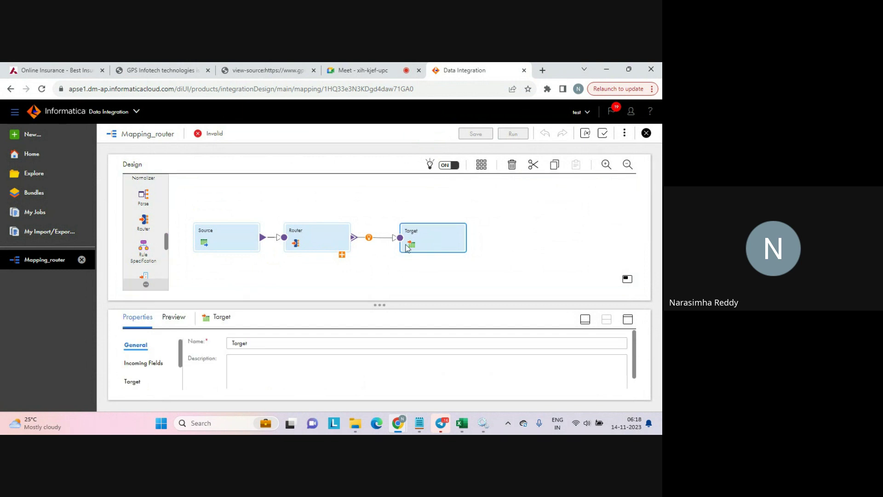
pyautogui.click(132, 382)
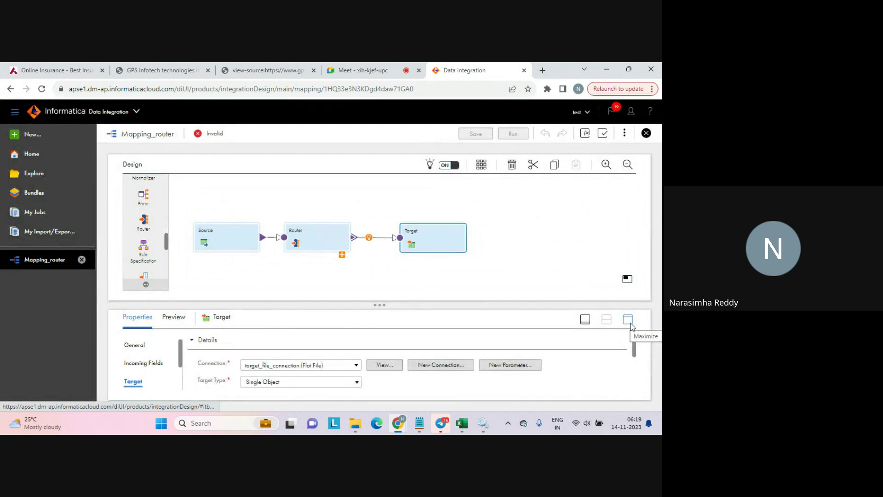
pyautogui.click(628, 320)
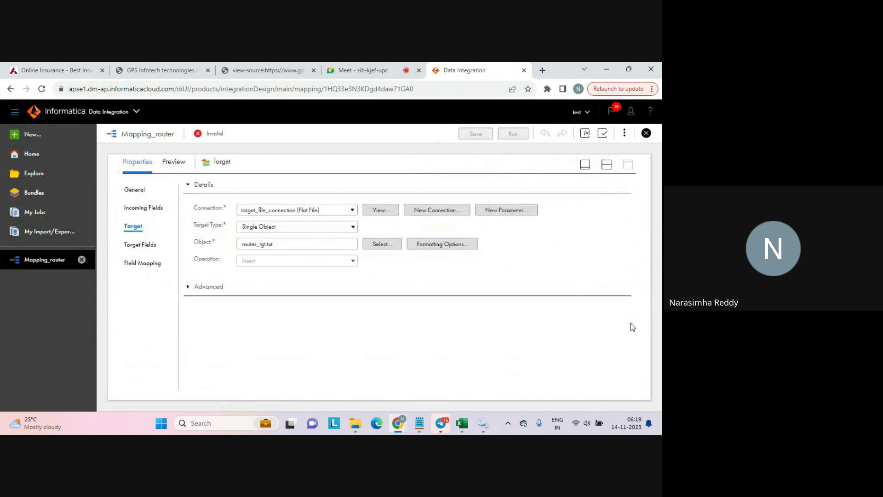
pyautogui.click(607, 165)
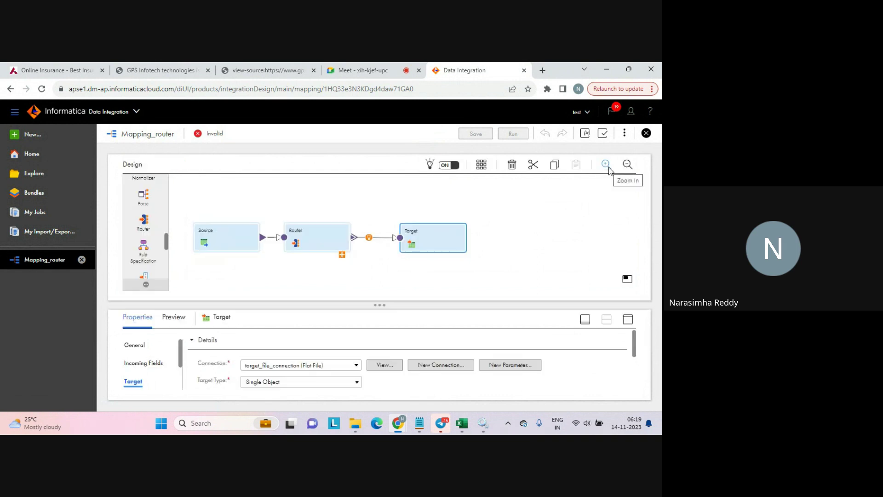
# - Validate the mapping, read the Router's missing custom output group error, and close the results
pyautogui.click(603, 133)
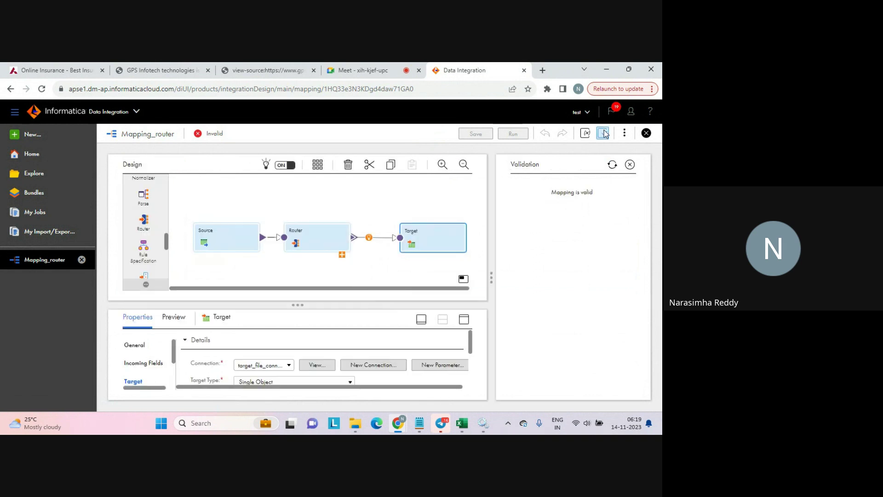
pyautogui.click(517, 189)
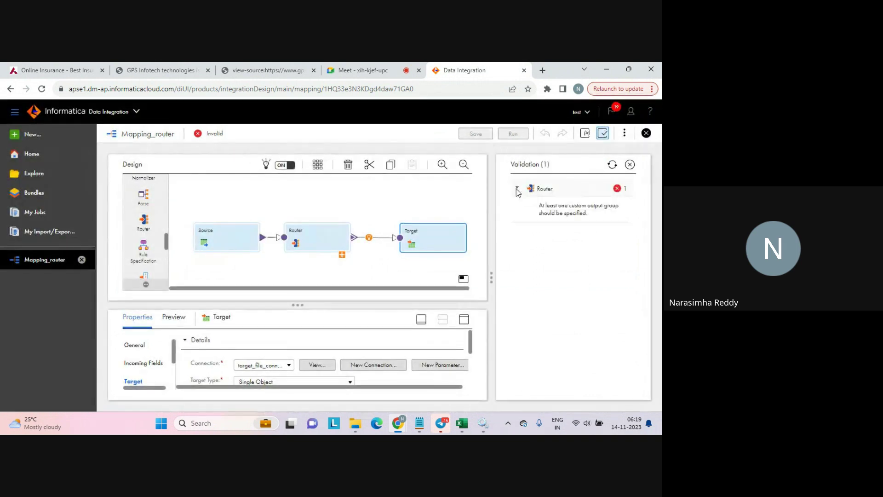
pyautogui.moveTo(538, 205); pyautogui.dragTo(602, 216)
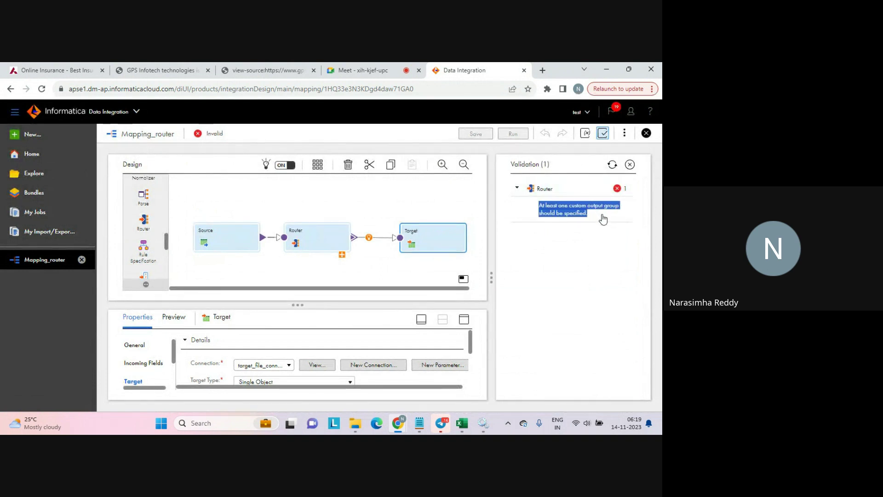
pyautogui.click(602, 133)
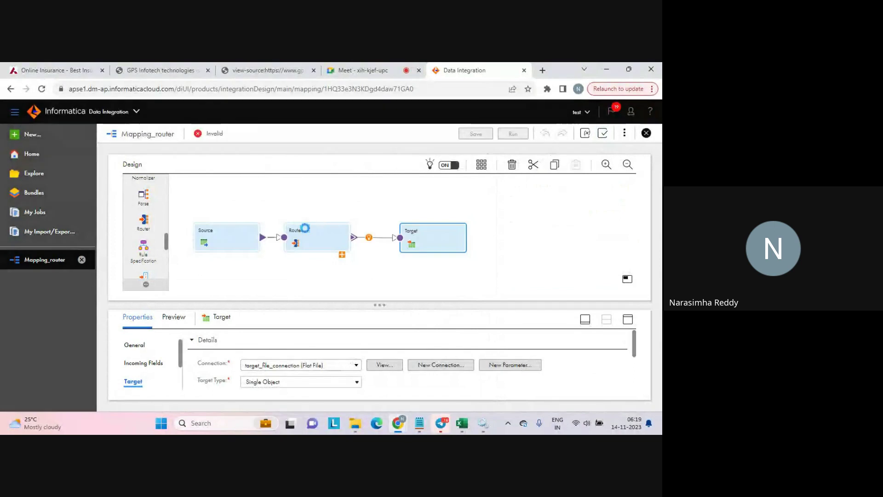
# - Add a new Router output group named group1
pyautogui.click(317, 237)
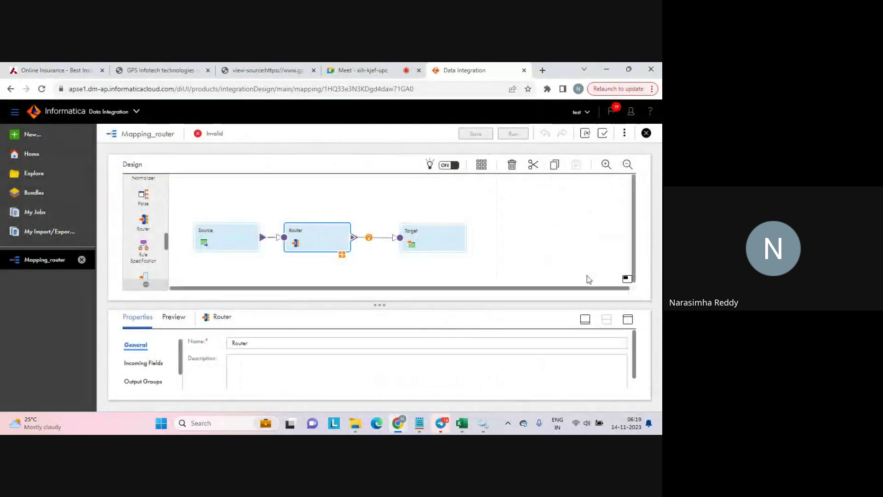
pyautogui.click(628, 319)
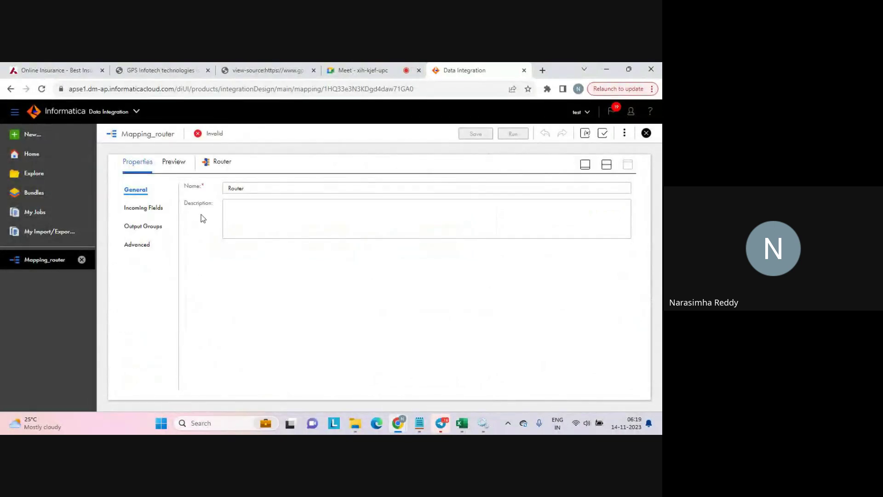
pyautogui.click(145, 226)
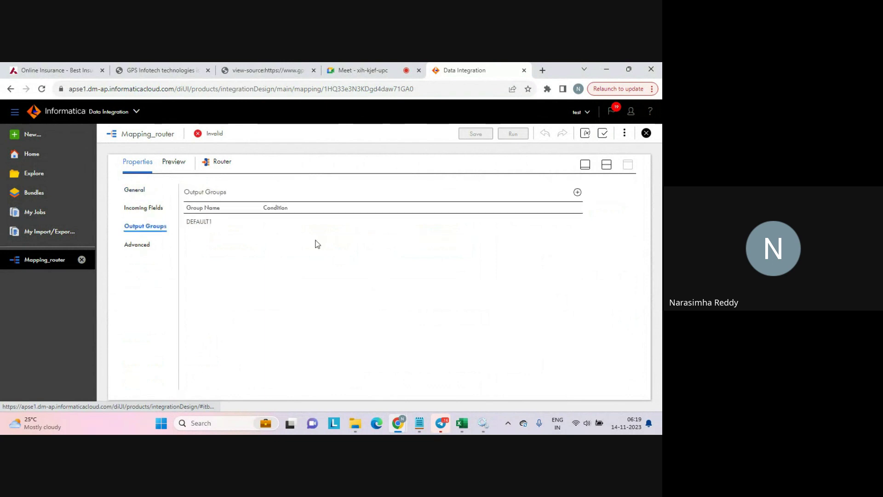
pyautogui.click(577, 192)
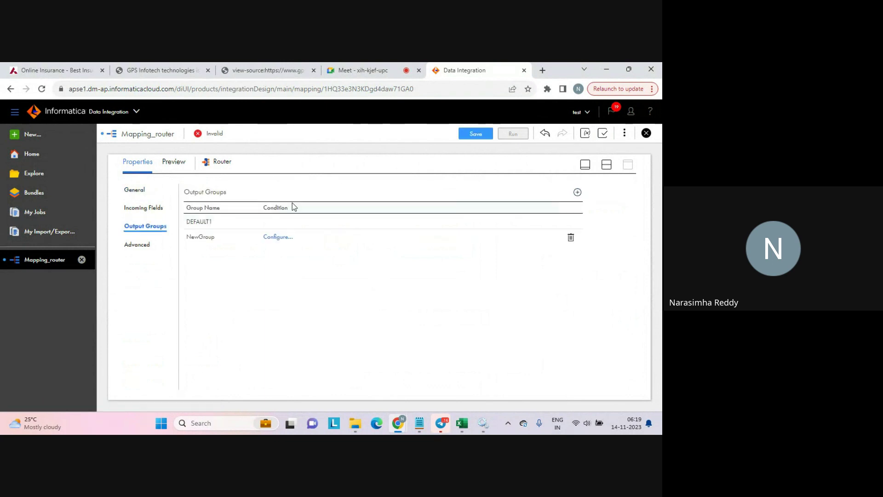
pyautogui.click(203, 238)
pyautogui.doubleClick(203, 238)
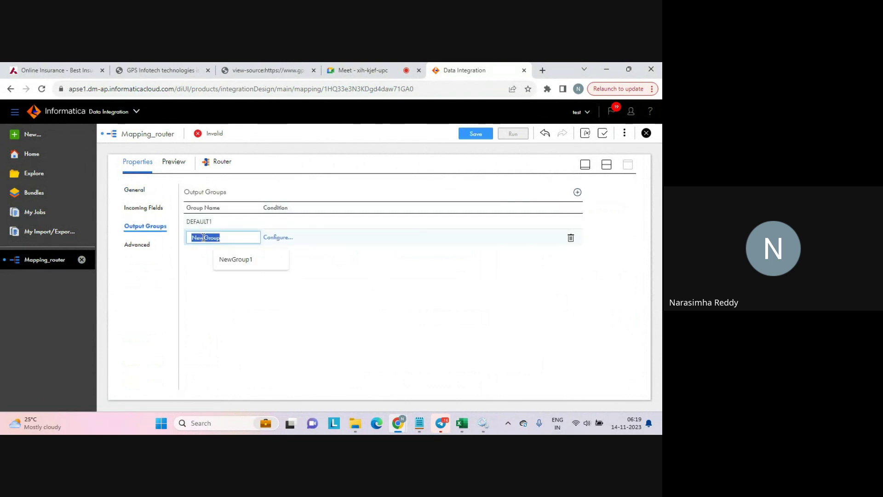
pyautogui.write('g')
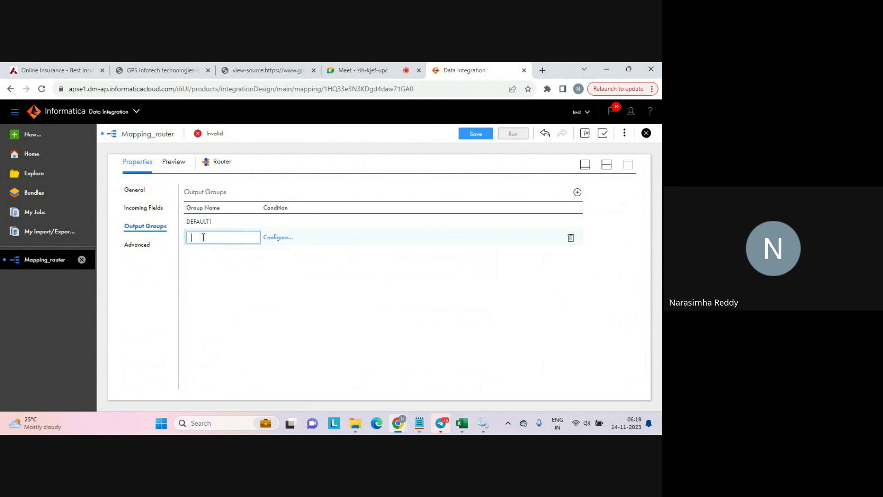
pyautogui.write('roup1')
pyautogui.press('Return')
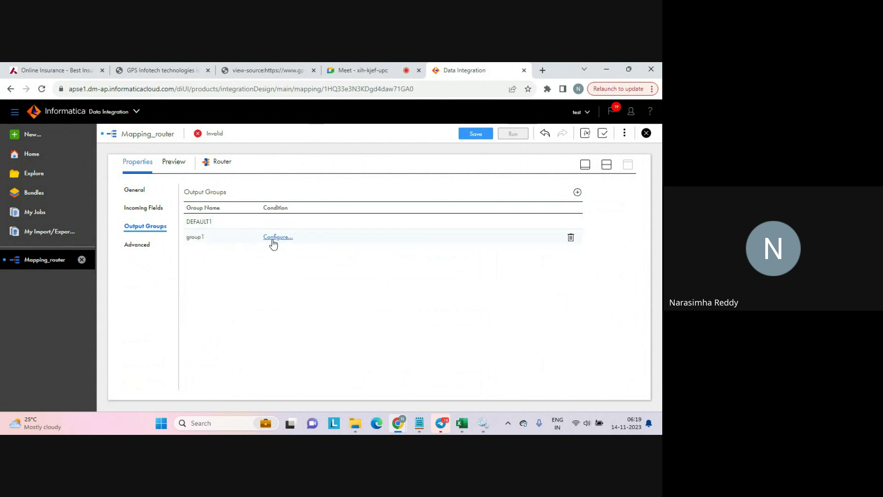
# - Give group1 the filter condition c1 = '1'
pyautogui.click(274, 240)
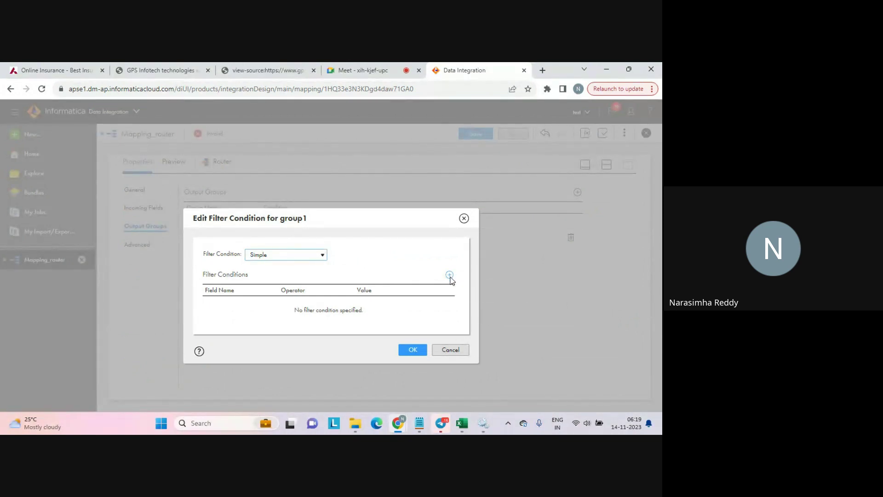
pyautogui.click(450, 275)
pyautogui.click(269, 305)
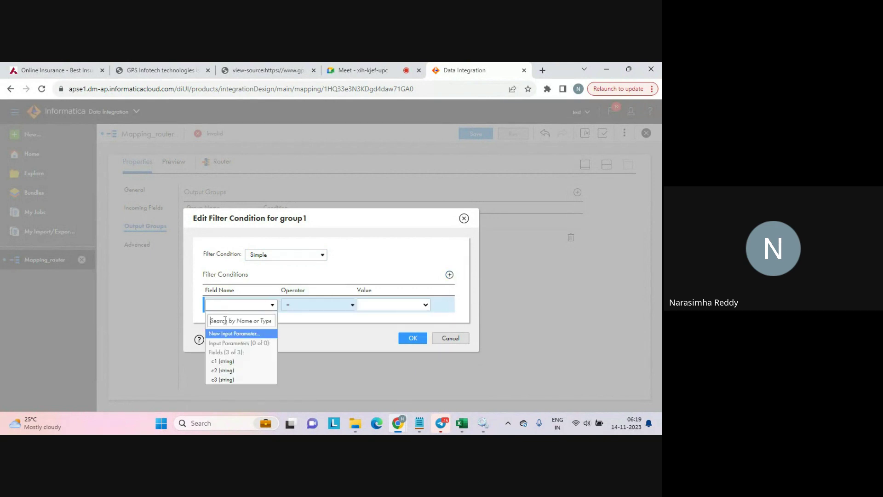
pyautogui.click(223, 360)
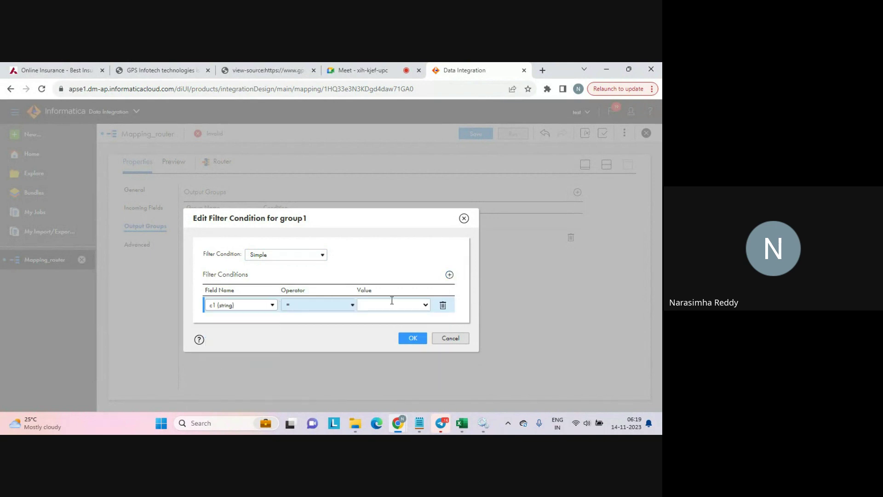
pyautogui.click(425, 305)
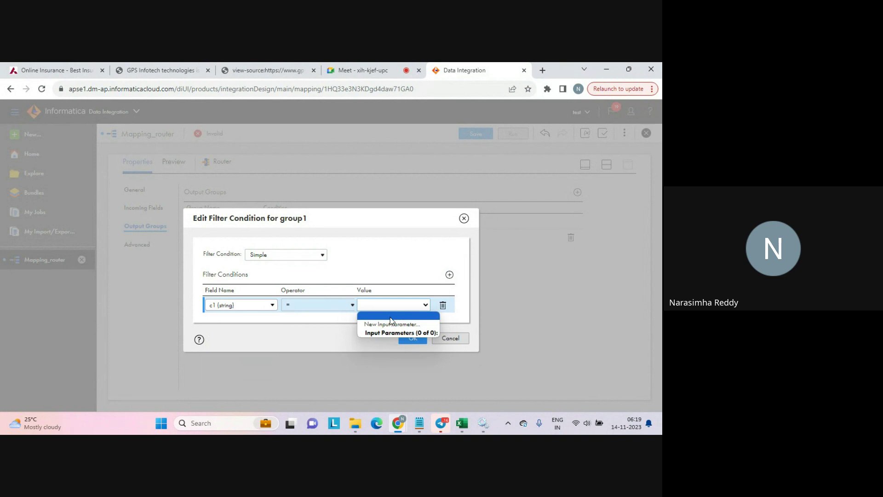
pyautogui.click(385, 305)
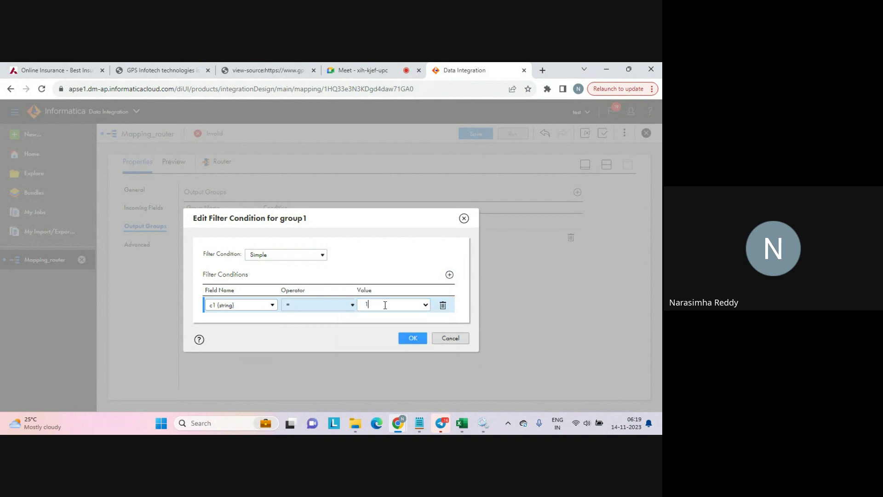
pyautogui.write('1')
pyautogui.click(348, 306)
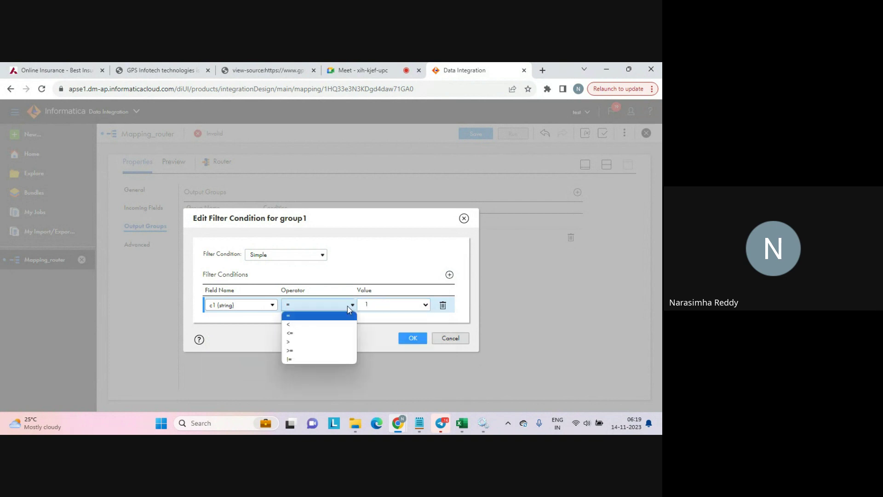
pyautogui.click(346, 305)
pyautogui.click(413, 338)
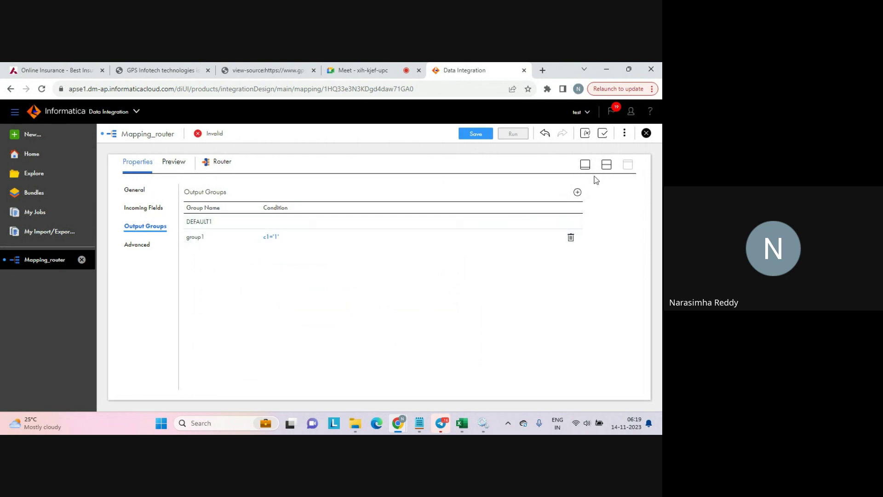
pyautogui.click(606, 166)
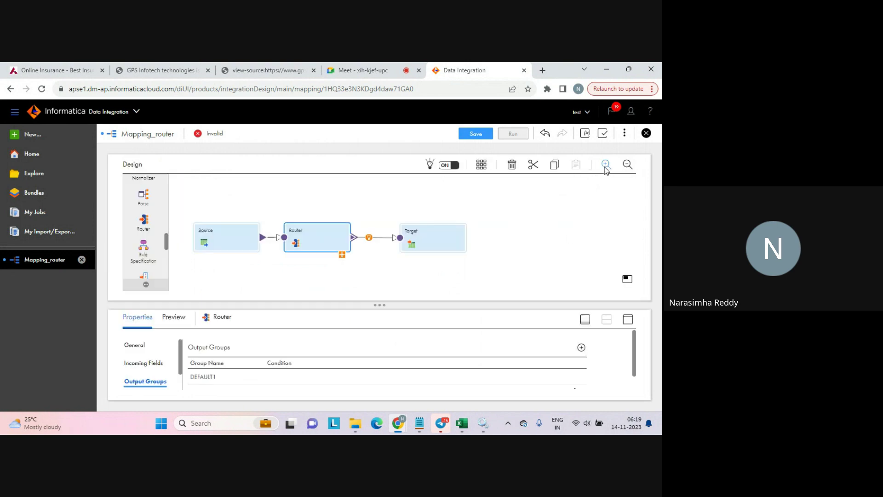
# - Select the Target node and save the now-valid Mapping_router
pyautogui.click(433, 234)
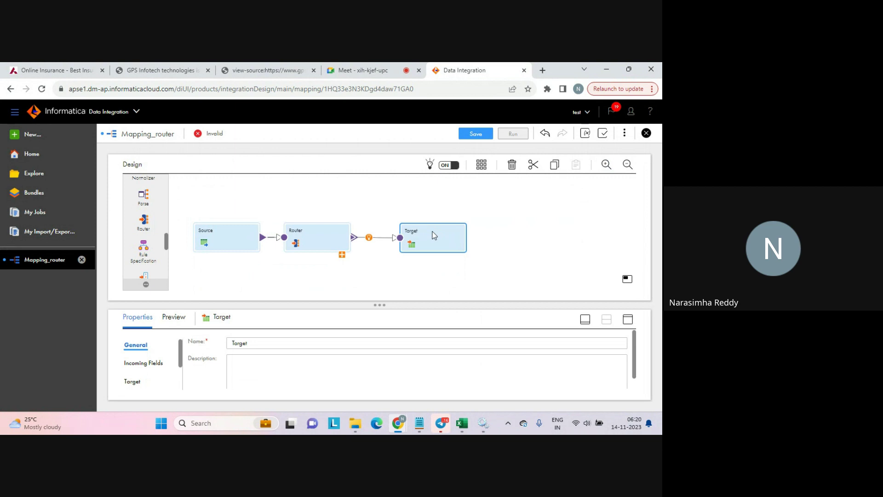
pyautogui.click(476, 133)
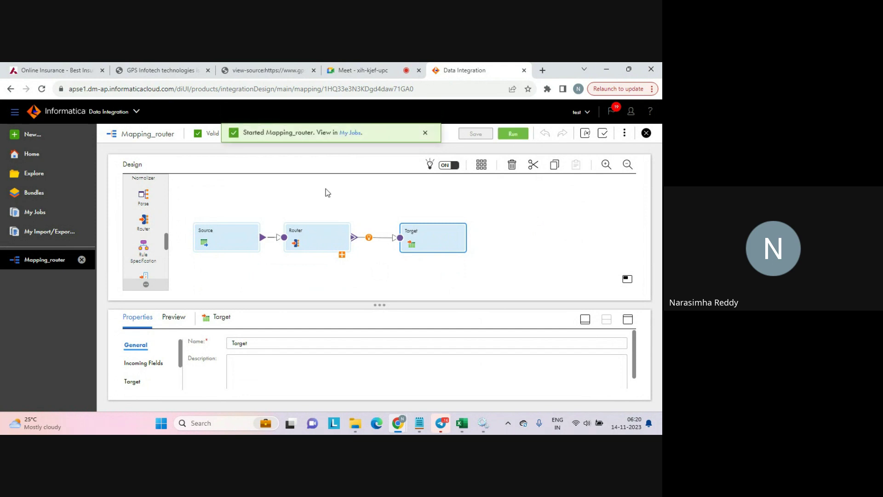
# - Go to My Jobs from the run banner and watch Mapping_router-1, still Starting
pyautogui.click(349, 134)
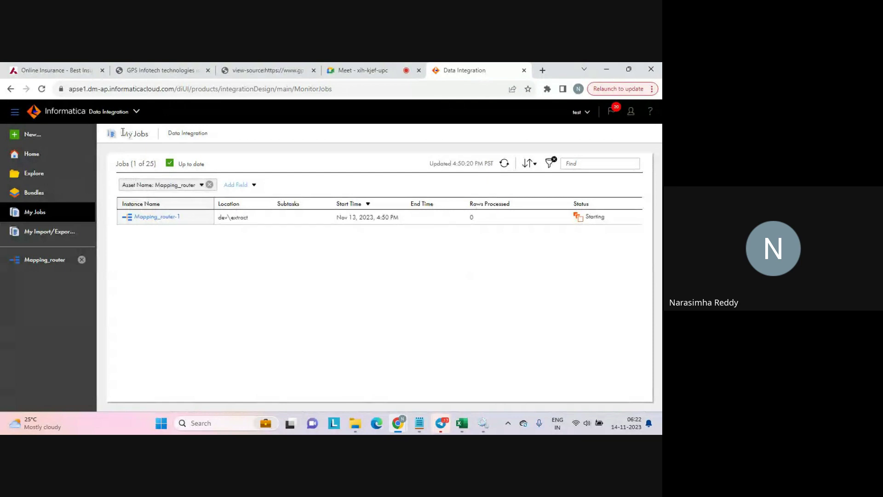
pyautogui.moveTo(121, 134); pyautogui.dragTo(267, 245)
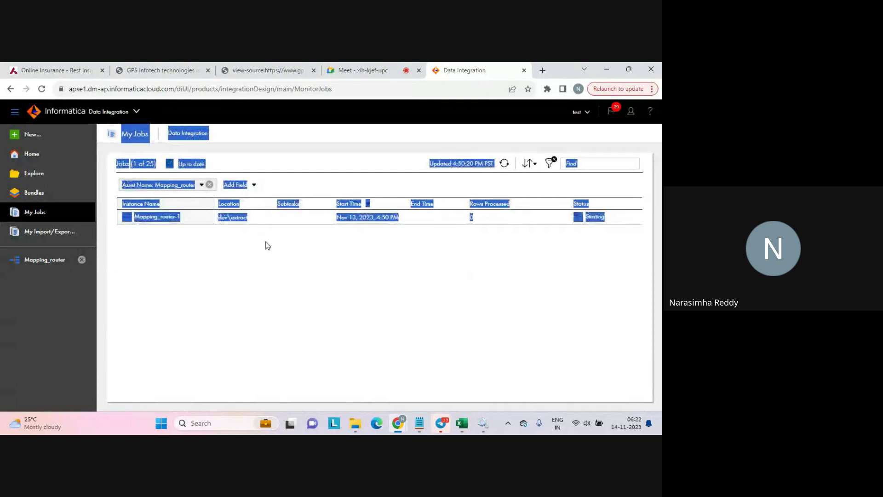
pyautogui.click(267, 245)
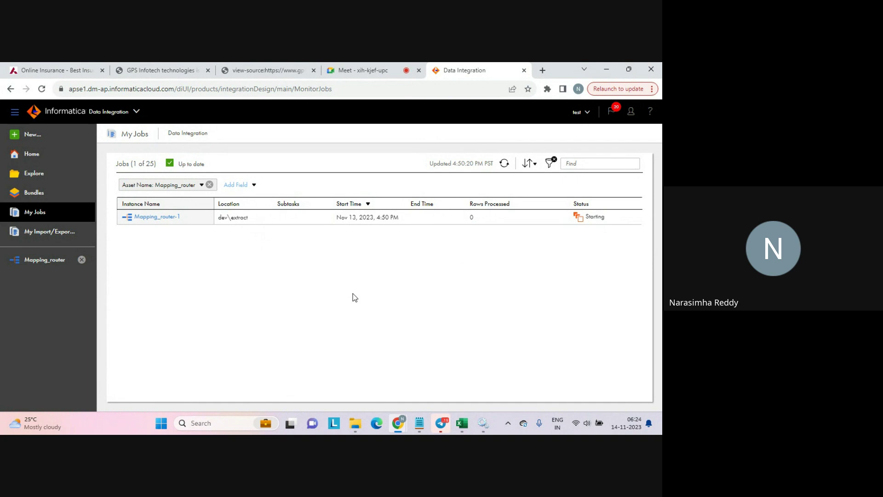
# - Refresh My Jobs and select Mapping_router-1, now Success with 3 rows processed
pyautogui.click(503, 166)
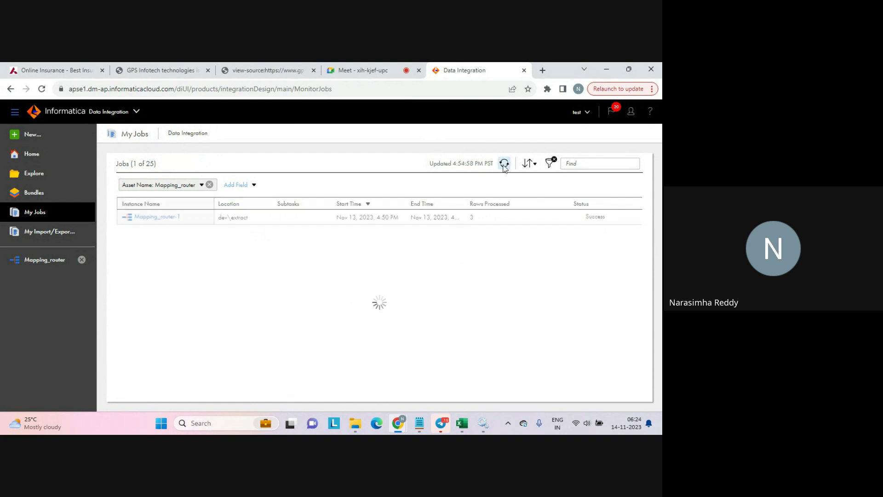
pyautogui.click(481, 217)
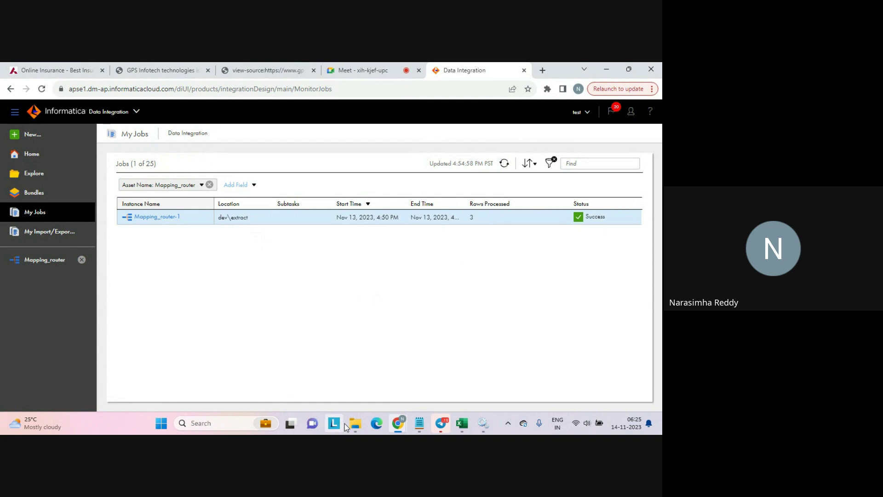
# - Open router_tgt from the tgt_batch2 folder in Notepad and highlight its three data rows
pyautogui.moveTo(353, 428)
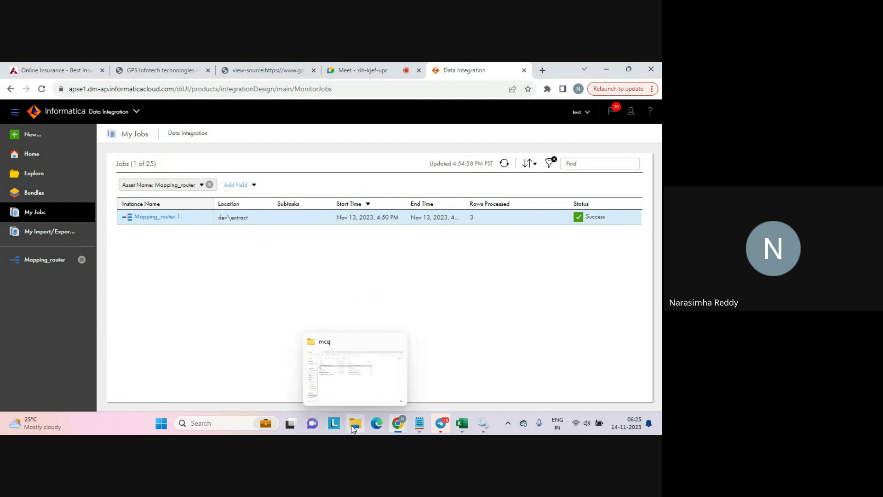
pyautogui.click(366, 366)
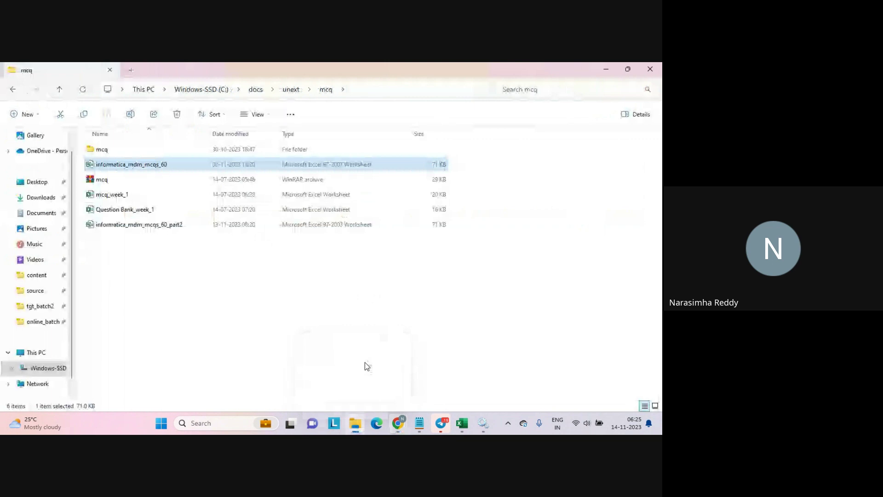
pyautogui.click(35, 290)
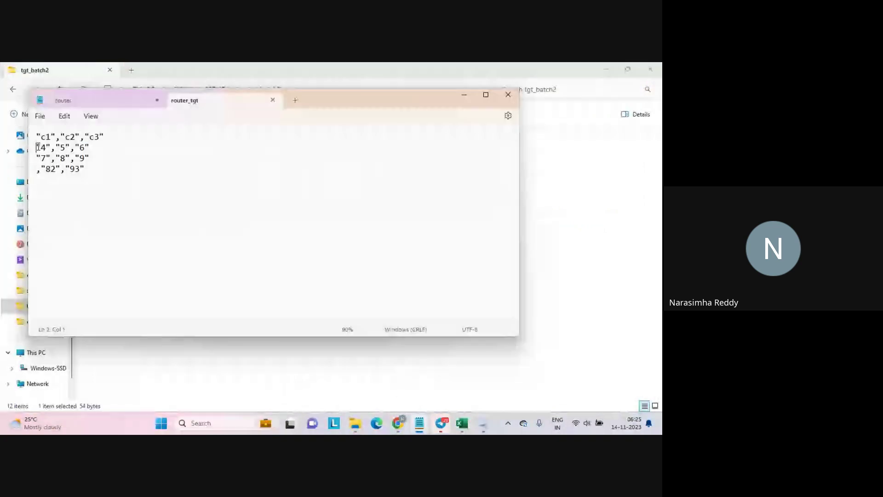
pyautogui.moveTo(37, 147); pyautogui.dragTo(116, 180)
# - Reselect router_tgt's data rows in Notepad, then return to the Mapping_router browser tab
pyautogui.click(116, 179)
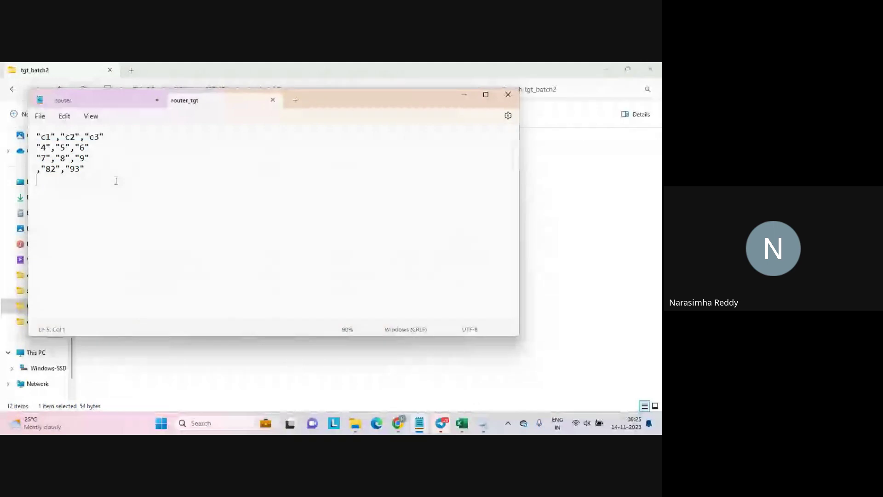
pyautogui.hotkey('shift', 'Up')
pyautogui.hotkey('shift', 'Up')
pyautogui.hotkey('shift', 'Up')
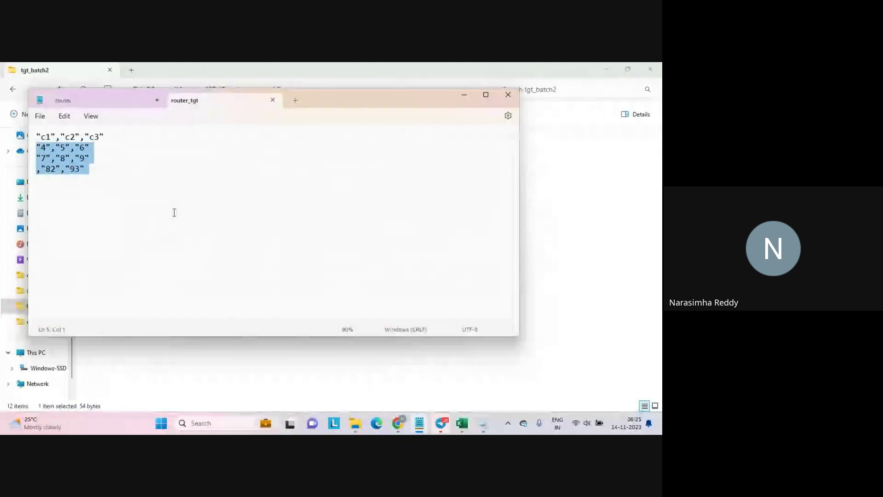
pyautogui.hotkey('alt', 'Tab')
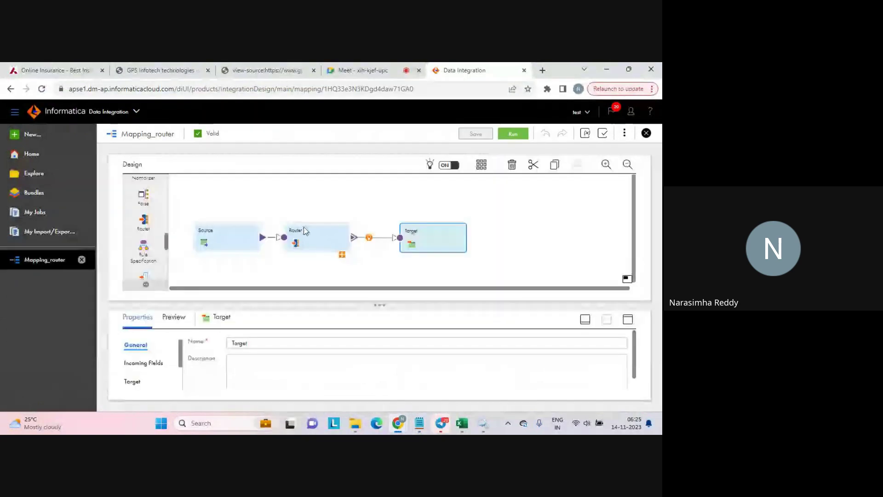
# - Inspect the Source transformation's properties, then restore the mapping canvas view
pyautogui.doubleClick(225, 237)
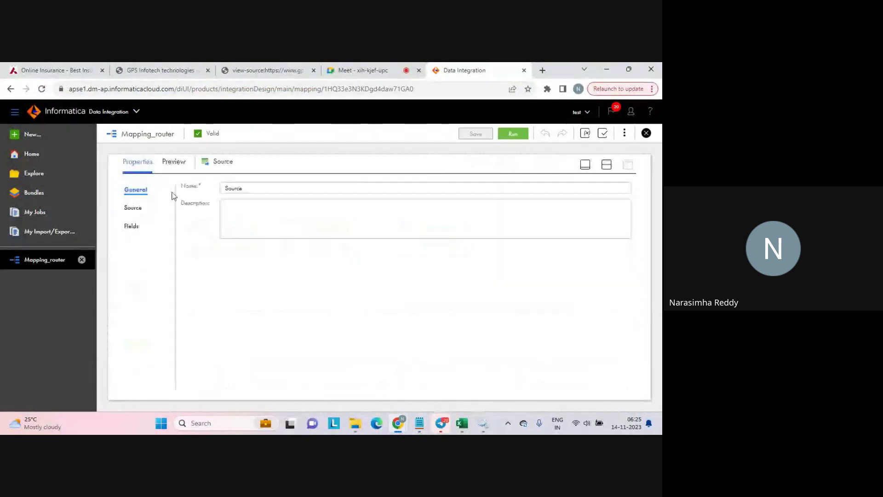
pyautogui.moveTo(158, 202); pyautogui.dragTo(598, 173)
pyautogui.click(606, 165)
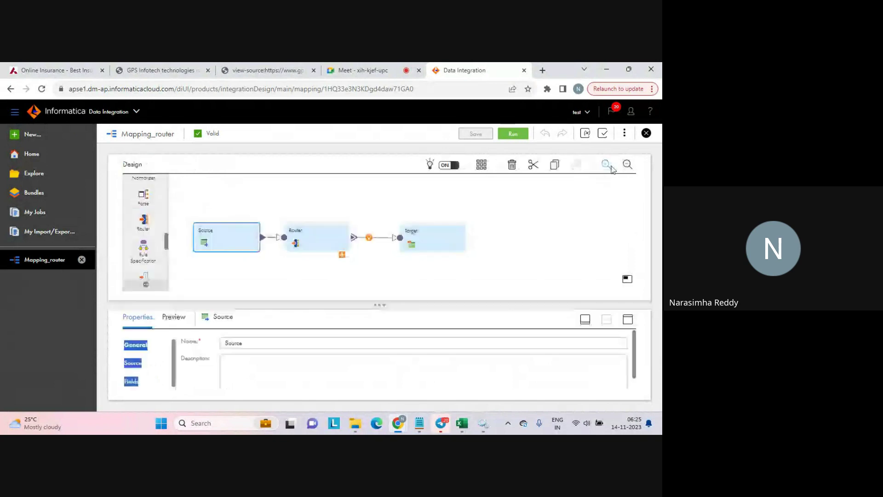
# - Show the Router's Output Groups full height, reviewing DEFAULT1 and group1 with c1='1'
pyautogui.click(317, 237)
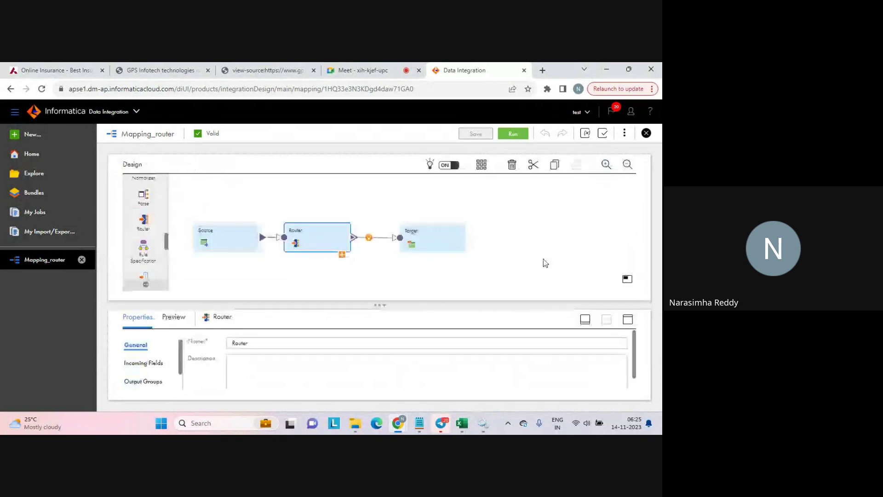
pyautogui.click(627, 319)
pyautogui.click(145, 226)
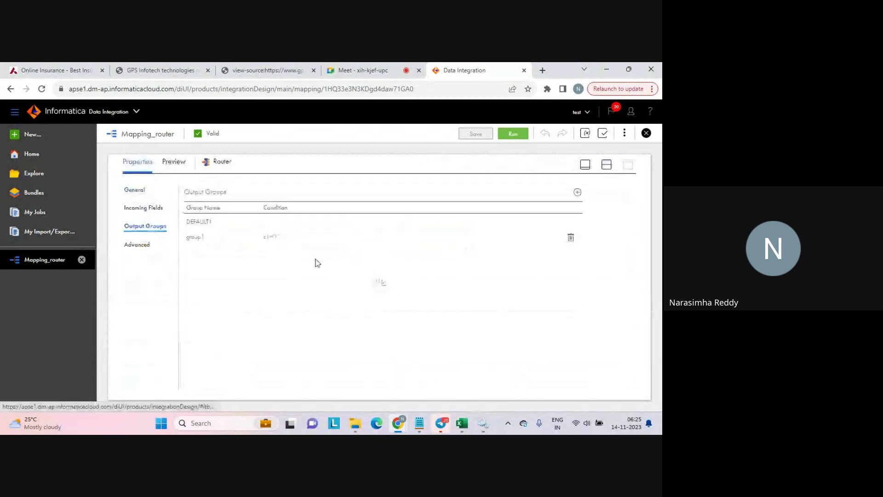
pyautogui.doubleClick(201, 221)
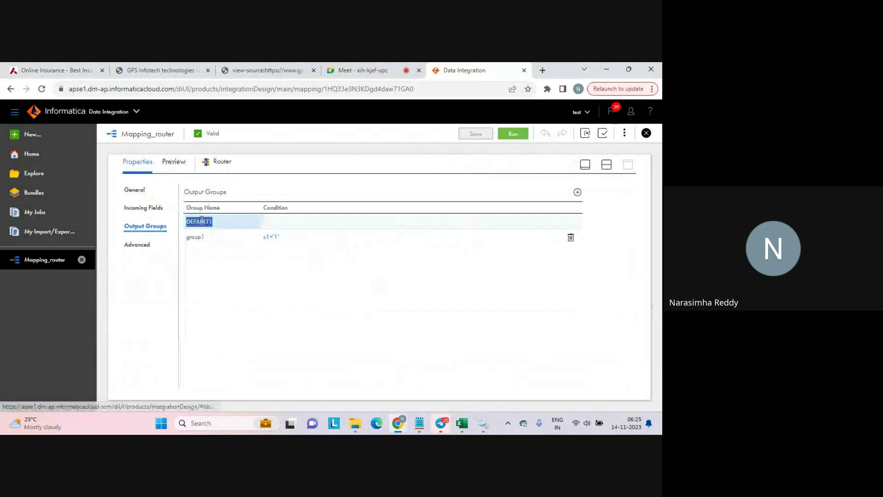
pyautogui.click(543, 300)
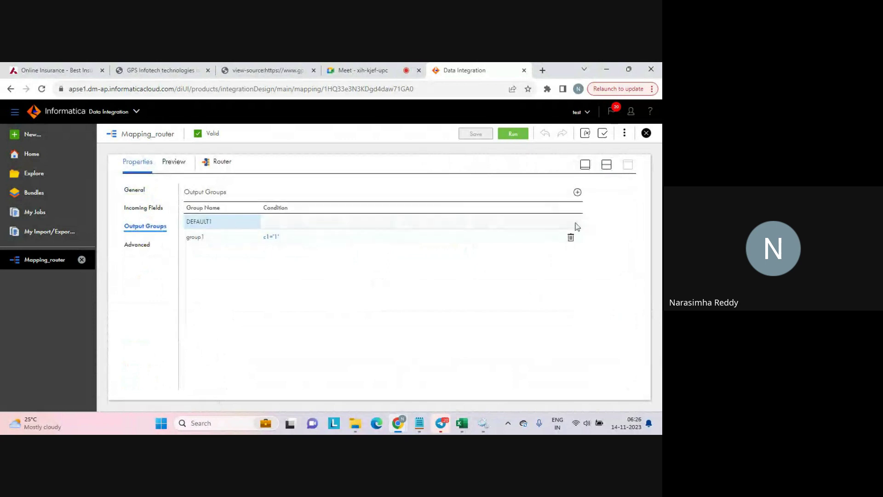
pyautogui.rightClick(186, 222)
pyautogui.click(535, 370)
# - Add a new Target1 below the existing Target and link it from the Router
pyautogui.click(607, 164)
pyautogui.moveTo(420, 238); pyautogui.dragTo(432, 204)
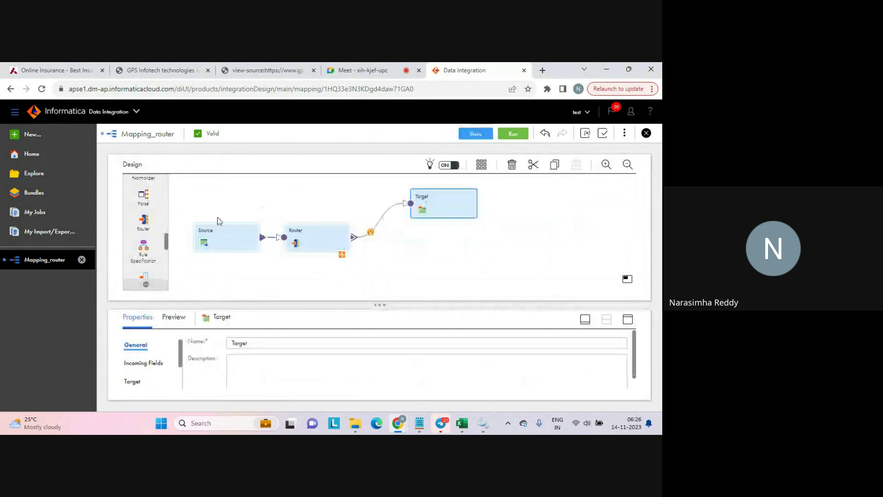
pyautogui.moveTo(169, 239); pyautogui.dragTo(169, 180)
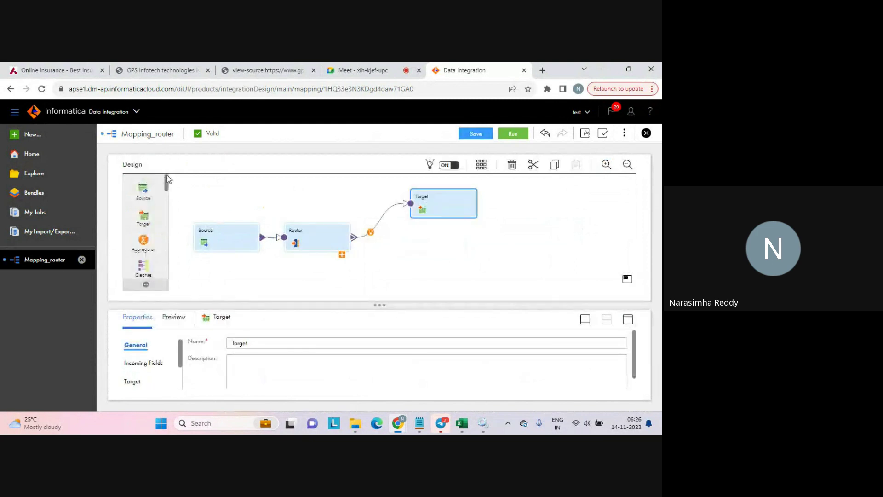
pyautogui.moveTo(143, 215); pyautogui.dragTo(415, 253)
pyautogui.moveTo(354, 236); pyautogui.dragTo(414, 264)
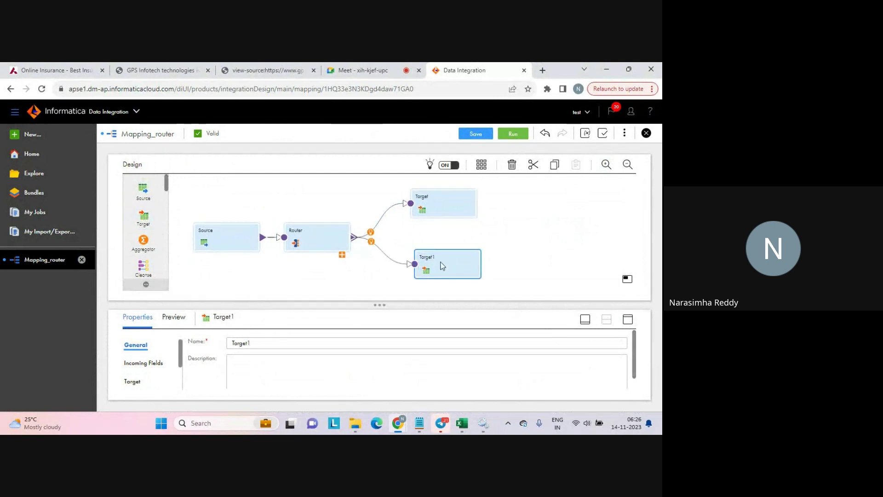
# - Set Target1's connection to target_file_connection and begin choosing its target file object
pyautogui.click(628, 319)
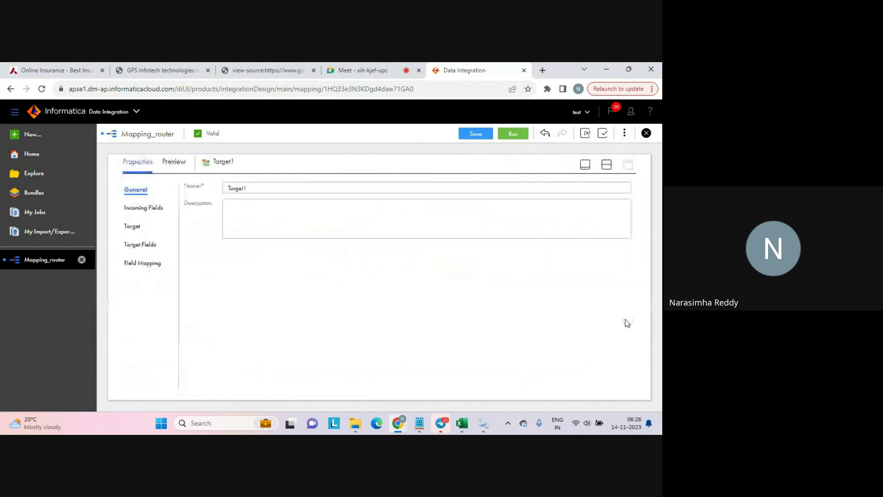
pyautogui.click(136, 208)
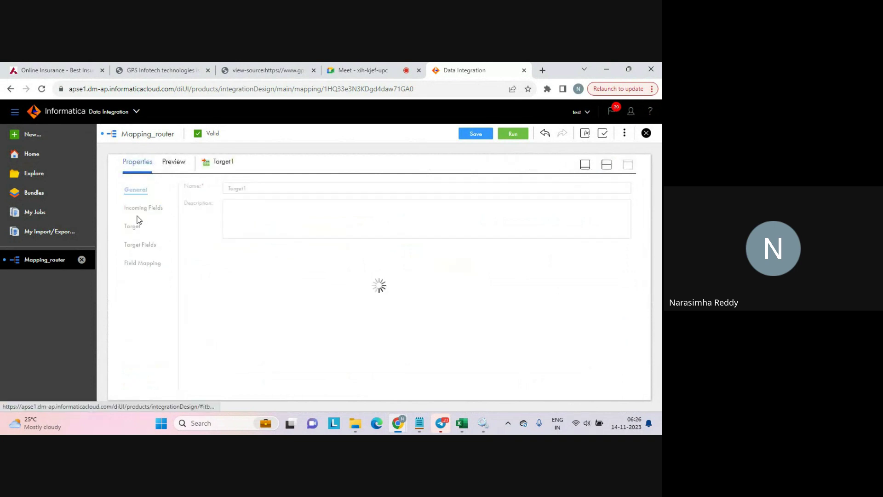
pyautogui.click(137, 226)
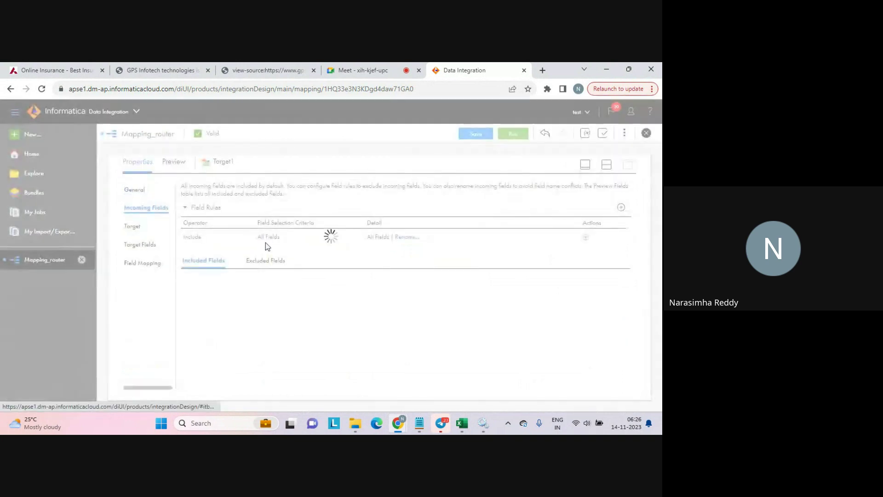
pyautogui.click(133, 225)
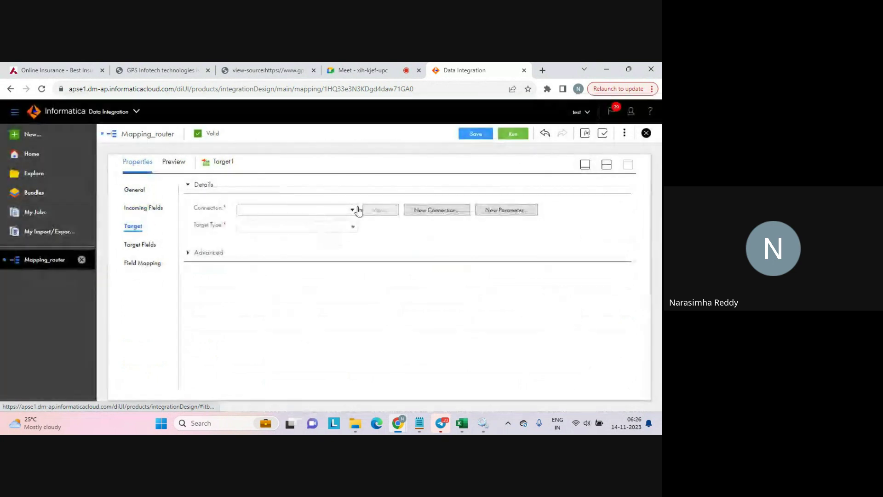
pyautogui.click(355, 209)
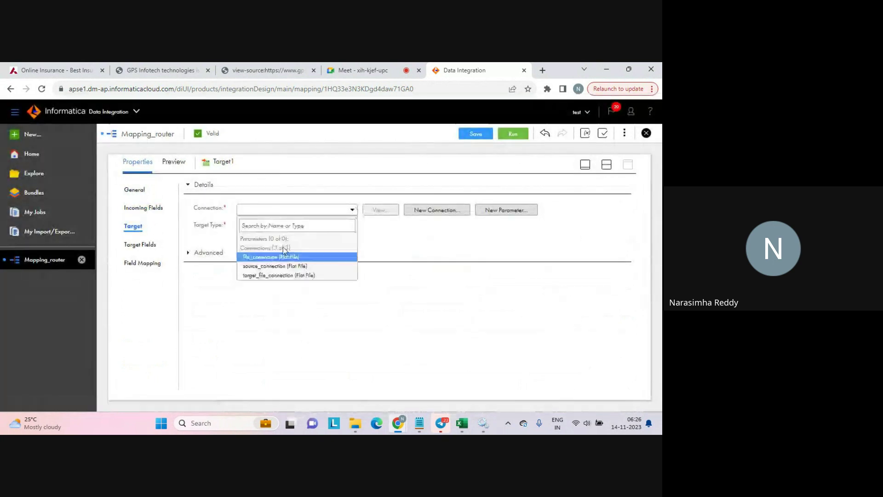
pyautogui.click(270, 275)
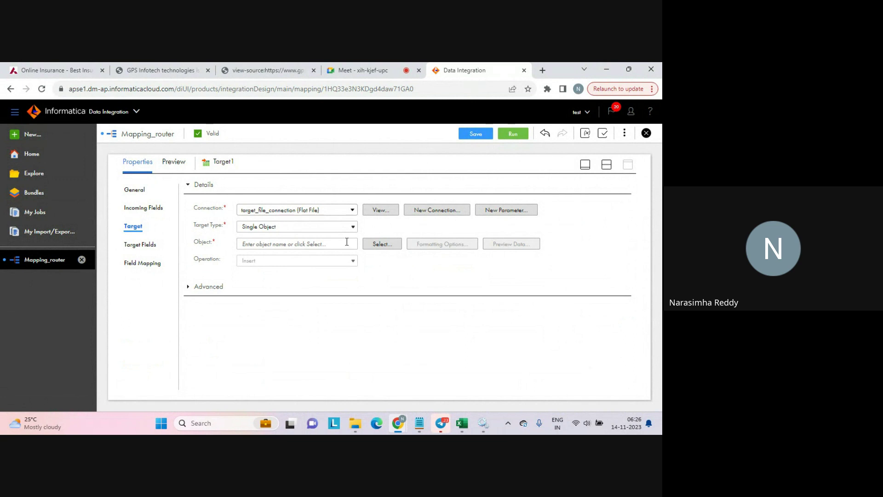
pyautogui.click(379, 249)
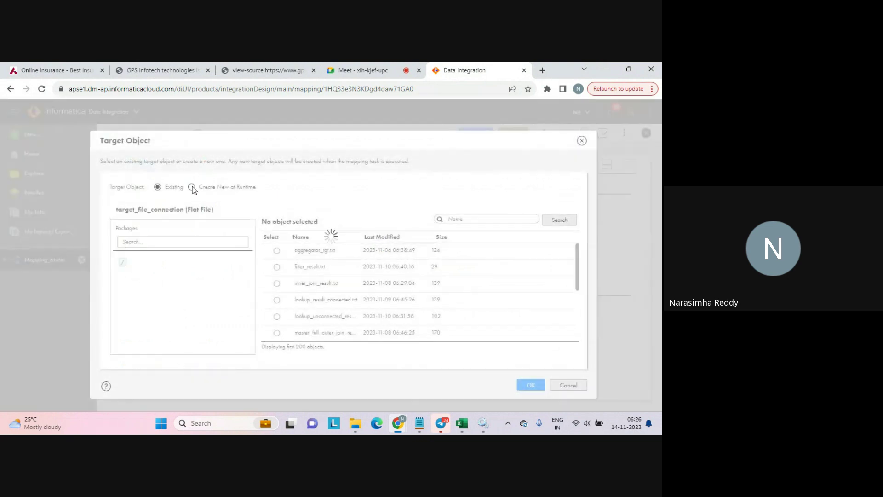
# - Make Target1 create router_custom_group1.txt at runtime as its static file name
pyautogui.click(192, 187)
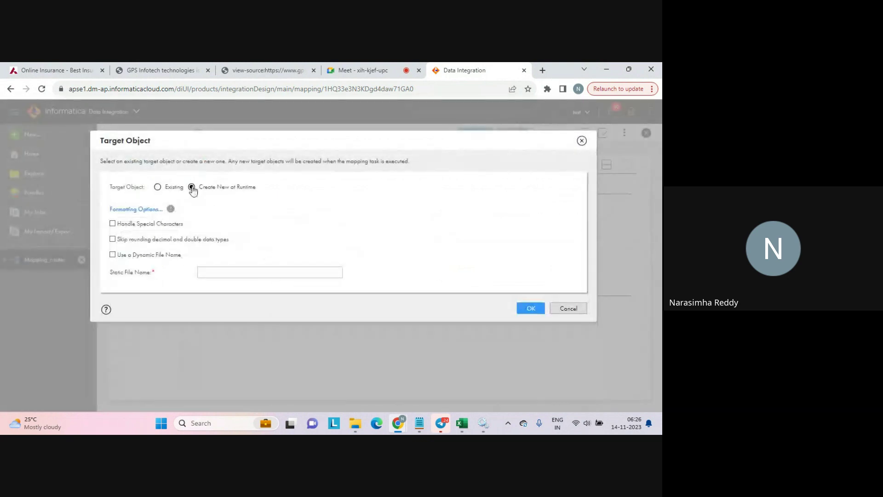
pyautogui.click(212, 273)
pyautogui.write('router_custom')
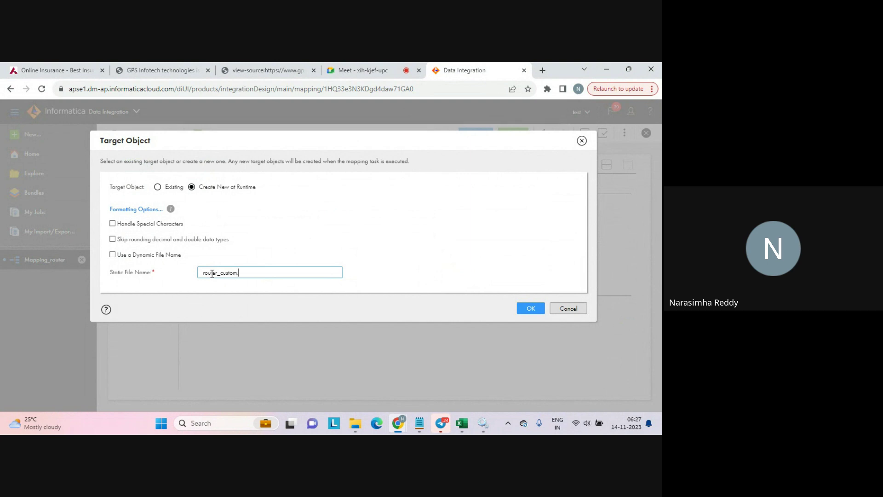
pyautogui.write('.txt')
pyautogui.click(238, 272)
pyautogui.write('_group 1')
pyautogui.click(530, 308)
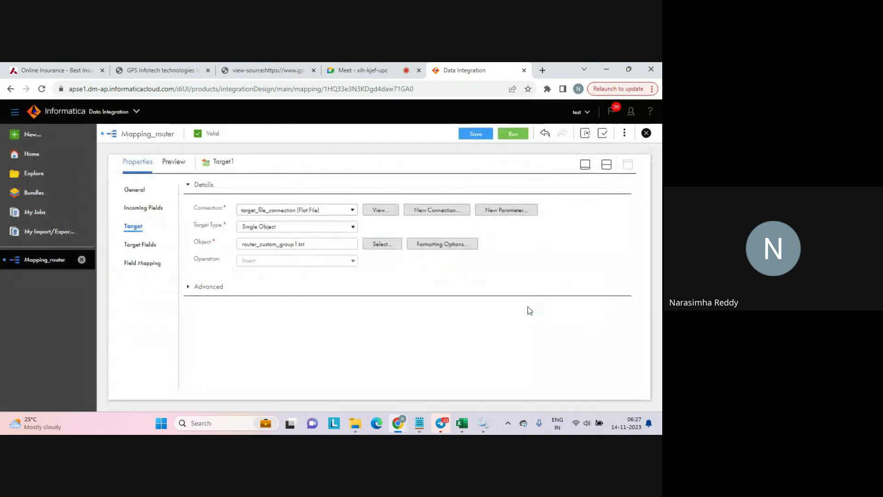
# - Save Mapping_router with both targets and dismiss the save confirmation
pyautogui.click(607, 165)
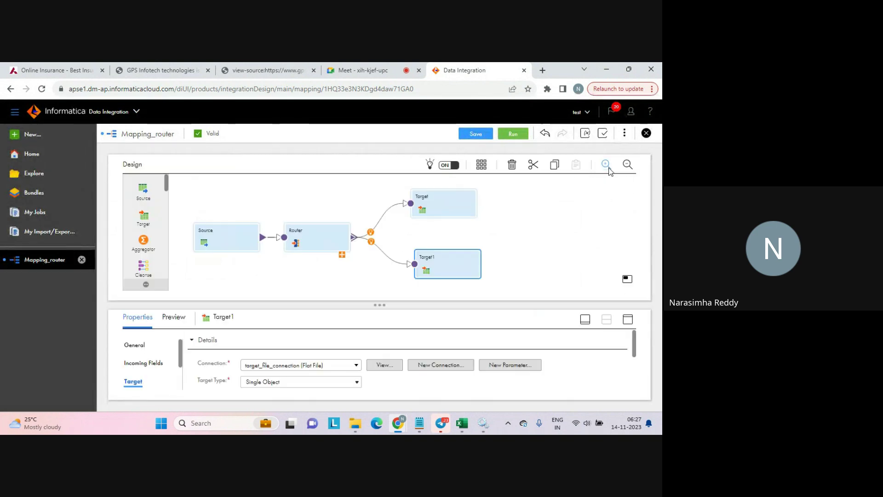
pyautogui.click(475, 133)
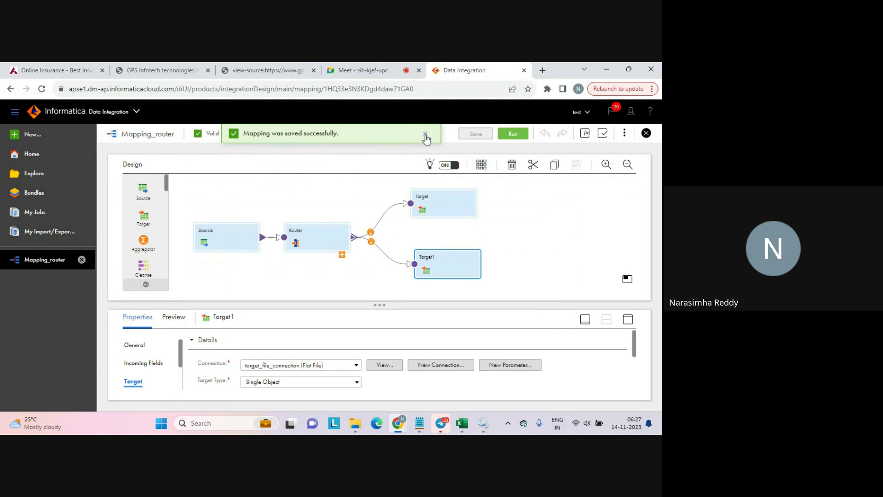
pyautogui.click(425, 133)
pyautogui.click(559, 232)
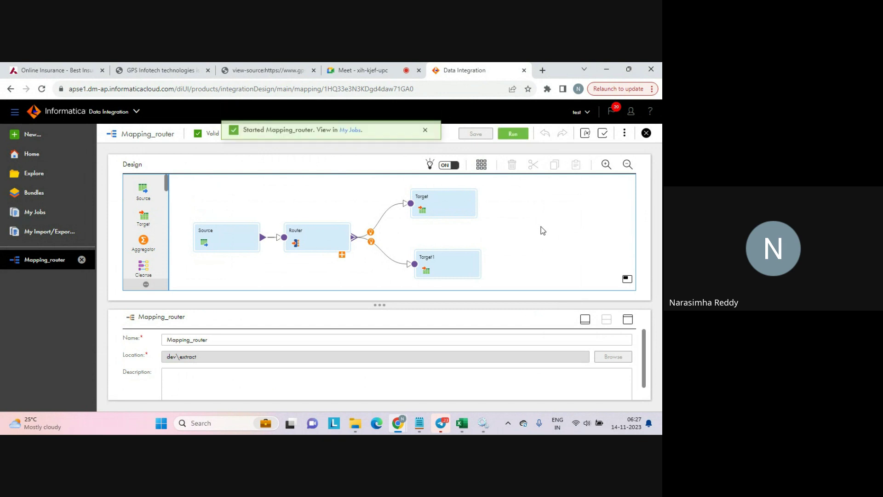
# - Follow the run in My Jobs and refresh until Mapping_router-2 shows Success with 5 rows
pyautogui.click(350, 134)
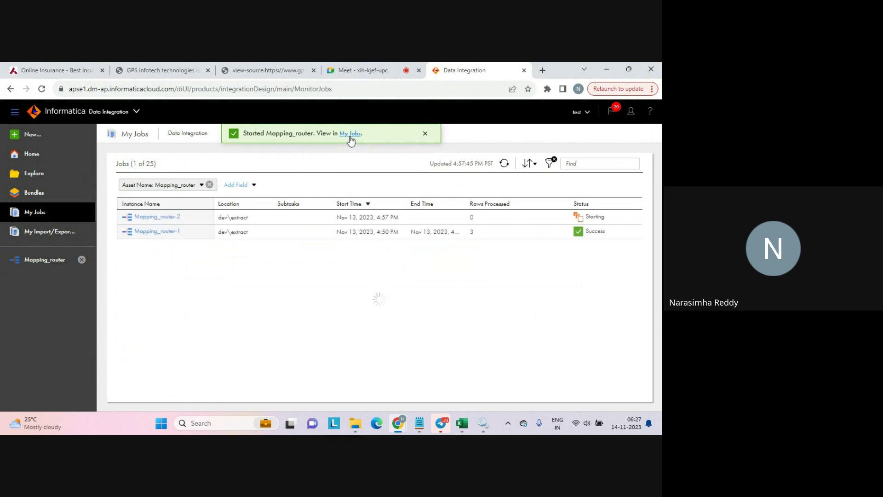
pyautogui.click(424, 135)
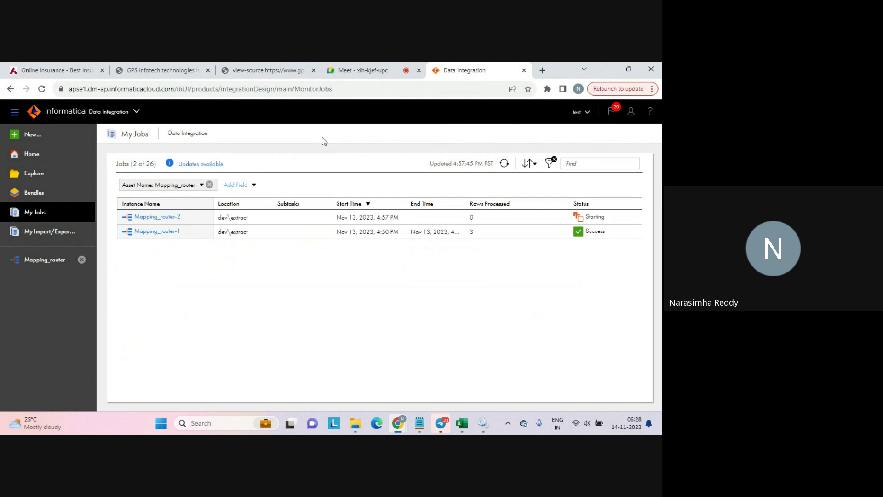
pyautogui.click(470, 423)
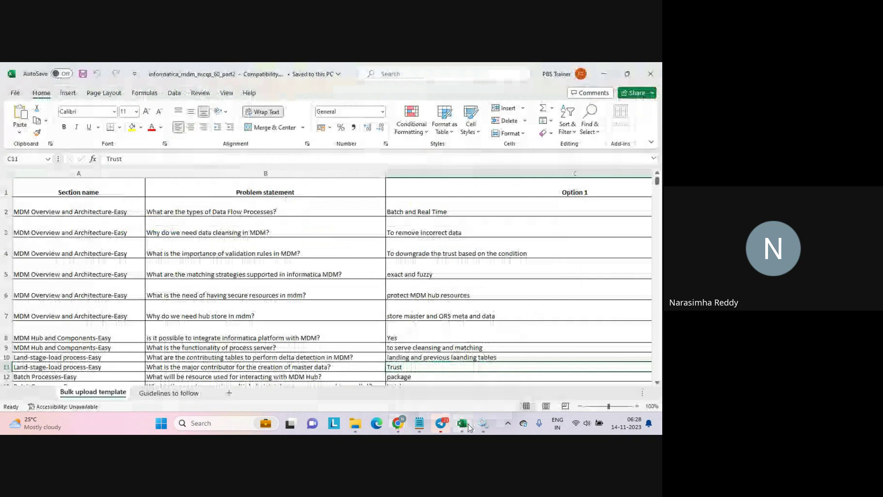
pyautogui.click(469, 427)
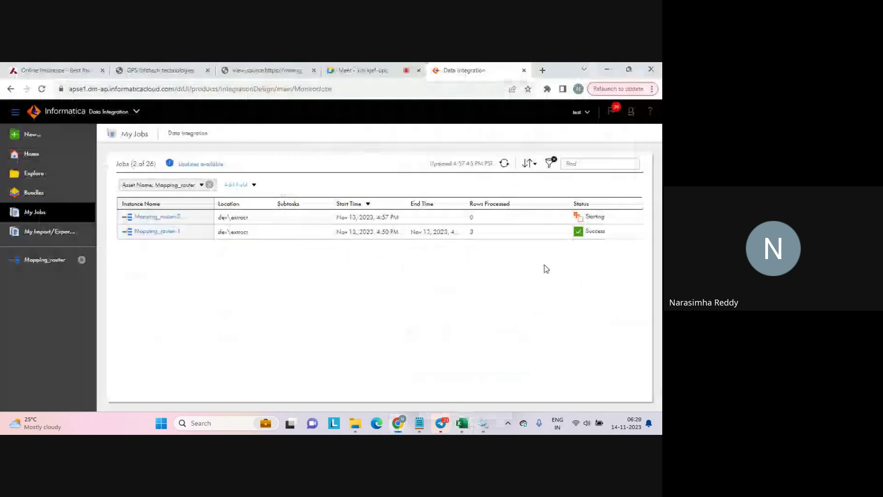
pyautogui.click(504, 163)
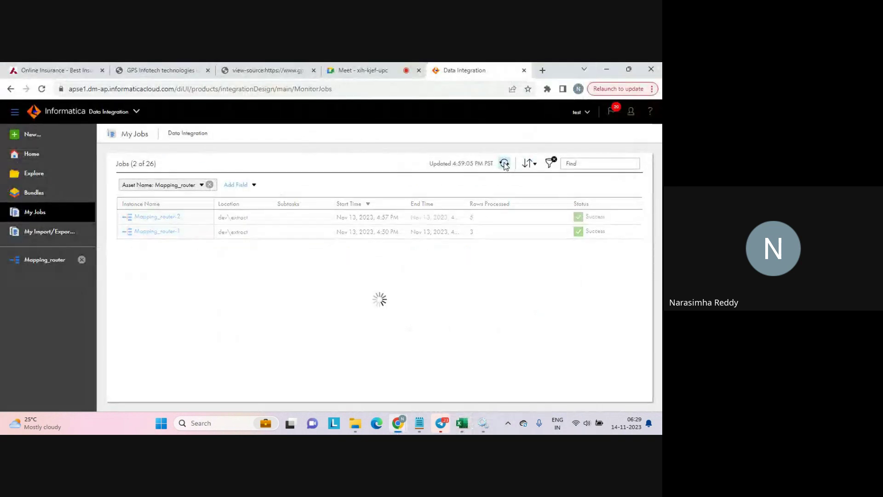
pyautogui.click(475, 216)
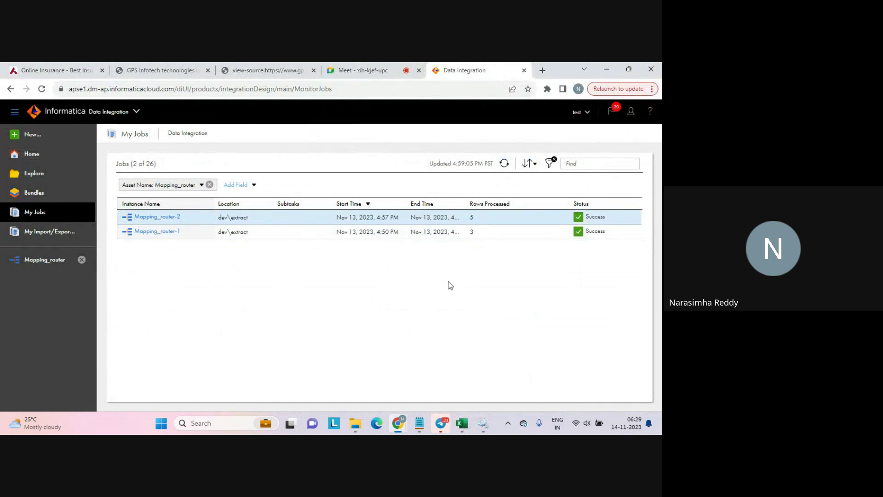
# - Open the router_custom_group1 output file from tgt_batch2, review its rows, and close it
pyautogui.click(364, 420)
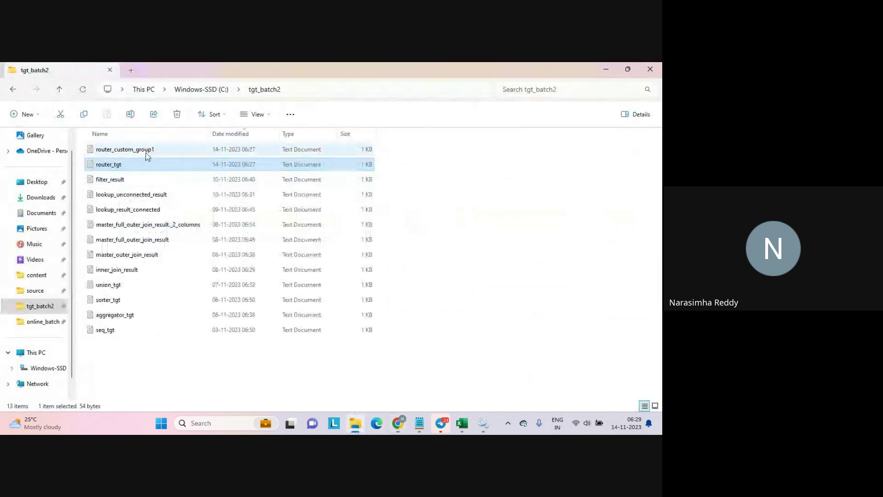
pyautogui.doubleClick(130, 149)
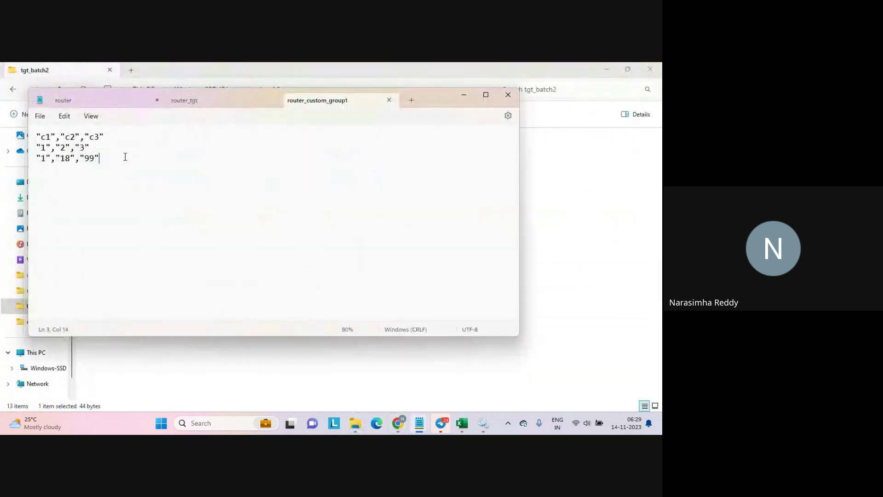
pyautogui.moveTo(124, 157); pyautogui.dragTo(16, 141)
pyautogui.moveTo(72, 171); pyautogui.dragTo(47, 164)
pyautogui.click(389, 99)
pyautogui.click(272, 99)
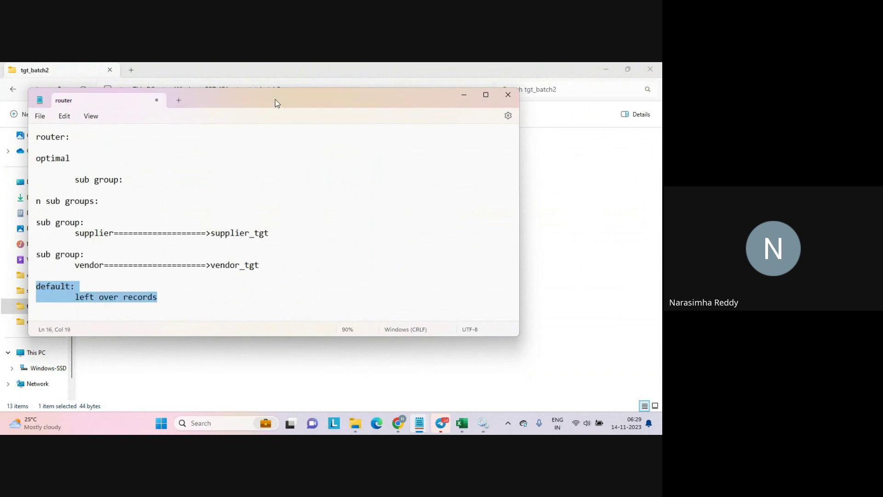
# - Open and review the router_tgt output file, close it, and return to the Data Integration browser
pyautogui.click(187, 352)
pyautogui.click(132, 168)
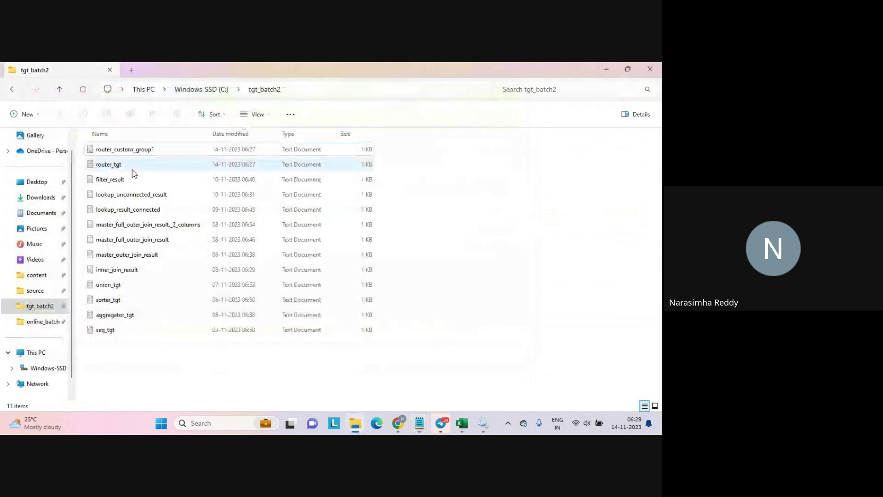
pyautogui.doubleClick(110, 166)
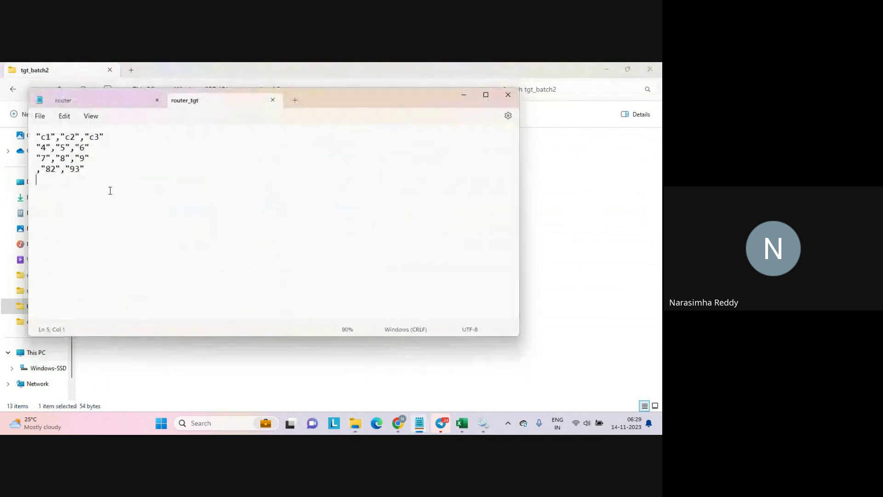
pyautogui.moveTo(111, 189); pyautogui.dragTo(82, 159)
pyautogui.click(82, 160)
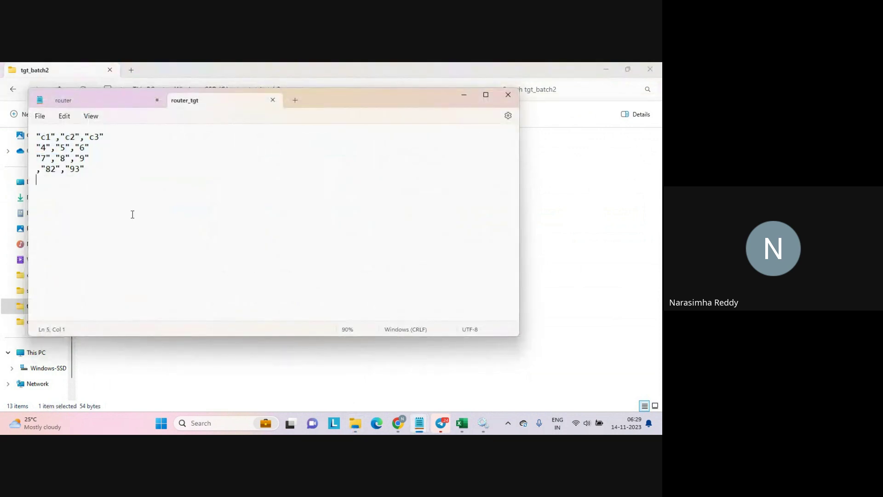
pyautogui.click(272, 103)
pyautogui.click(557, 217)
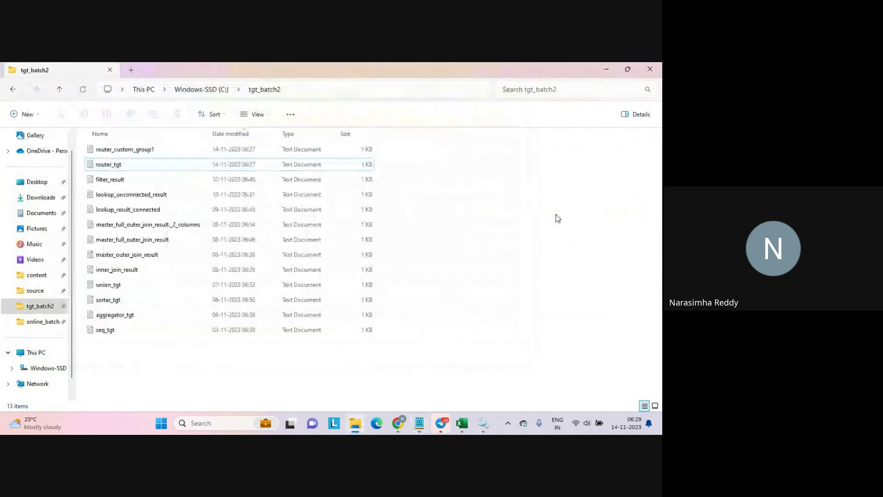
pyautogui.click(398, 424)
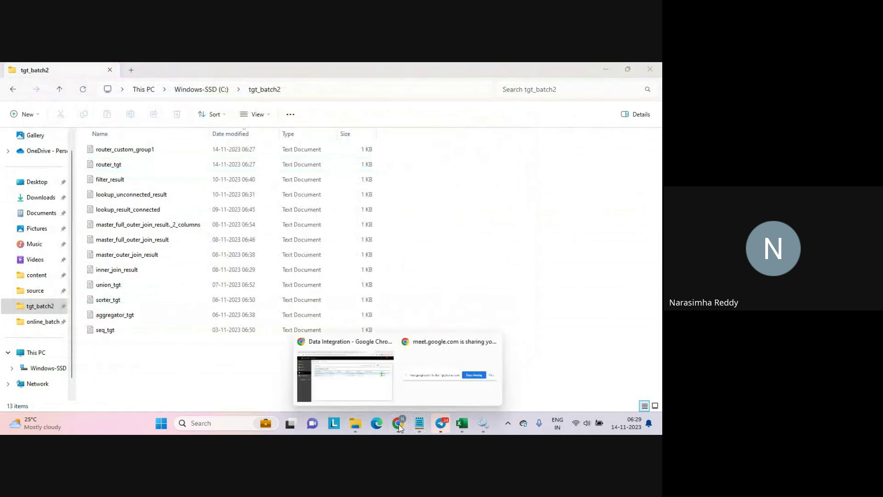
pyautogui.click(363, 387)
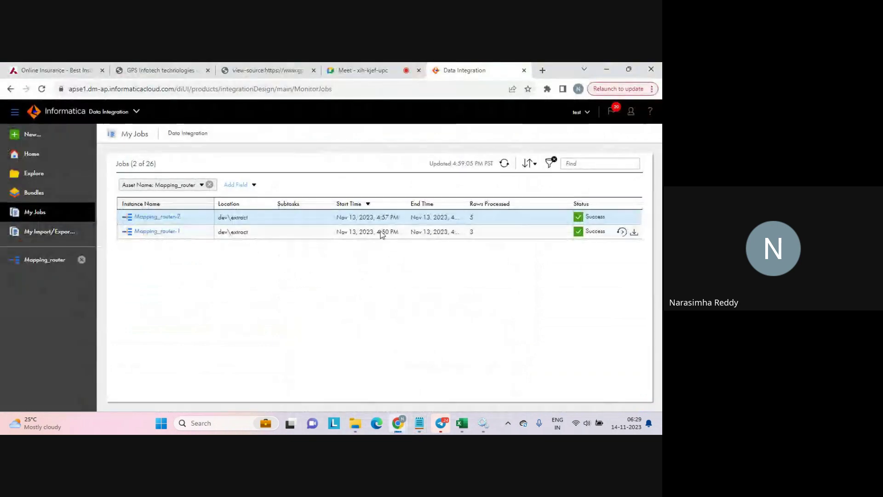
# - Back in Data Integration, open Mapping_router and select its Router transformation
pyautogui.click(363, 71)
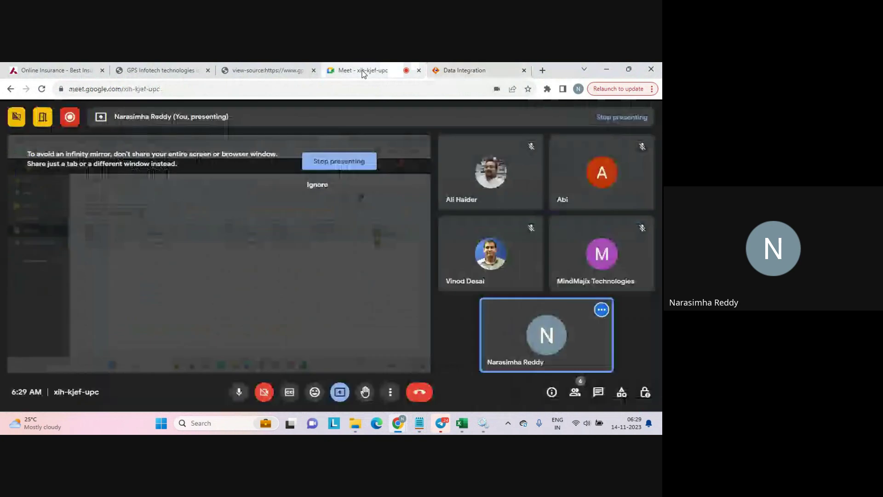
pyautogui.click(462, 70)
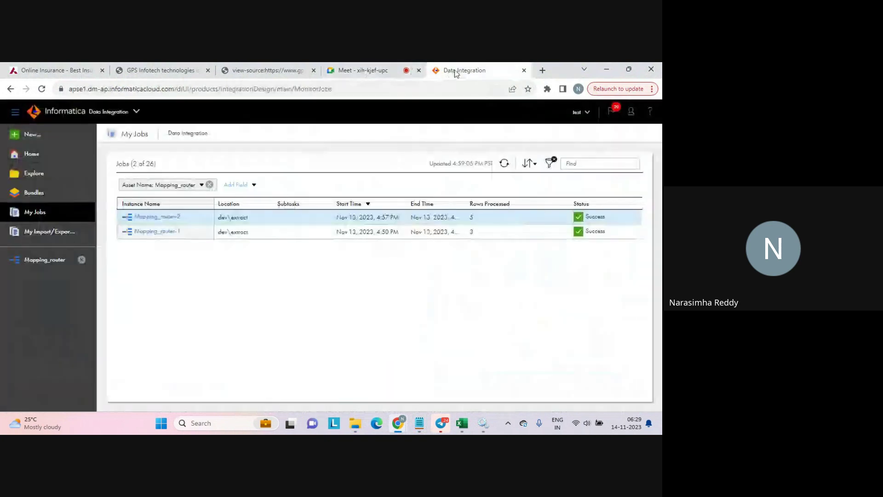
pyautogui.click(59, 260)
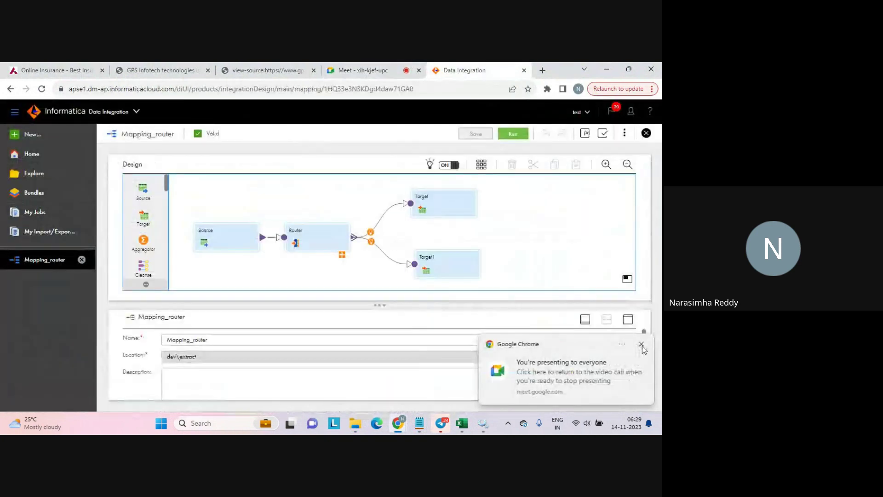
pyautogui.click(641, 344)
pyautogui.click(317, 237)
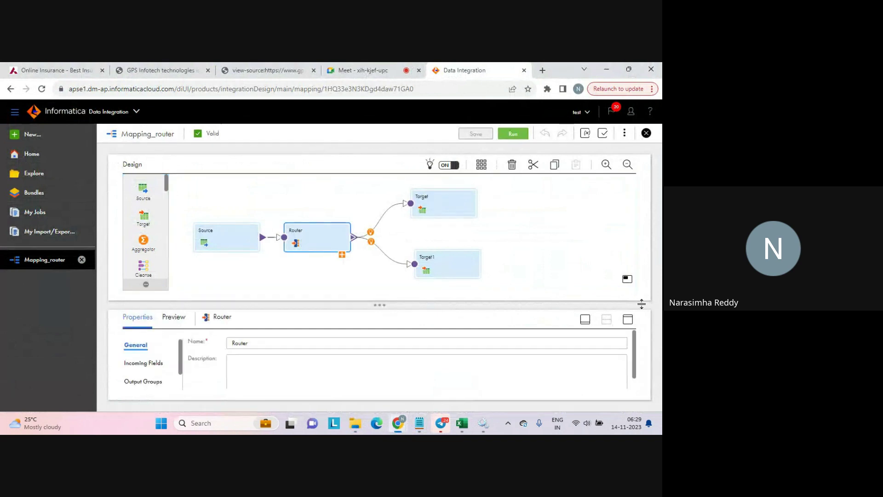
# - Add a new Router output group renamed group2 and open its filter condition editor
pyautogui.click(628, 319)
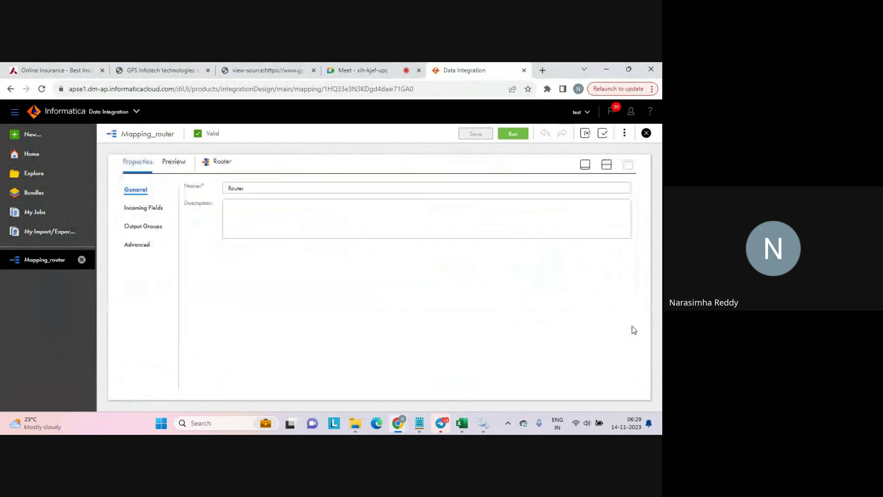
pyautogui.click(131, 226)
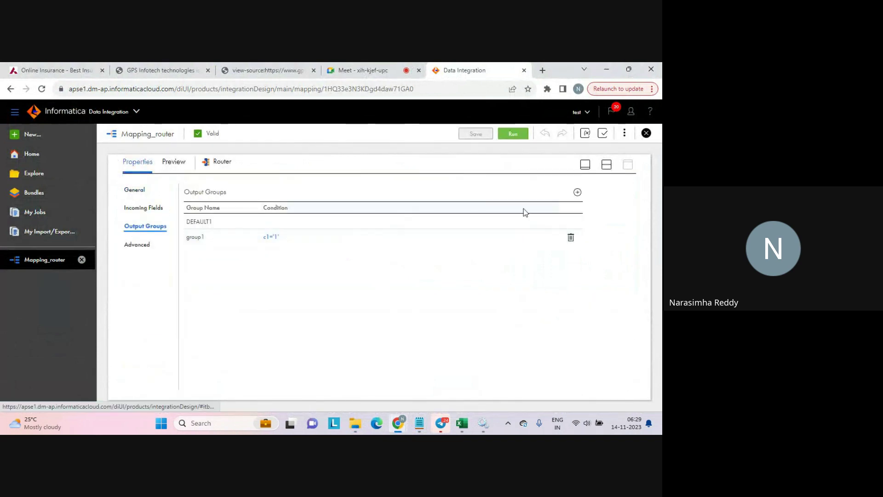
pyautogui.click(577, 192)
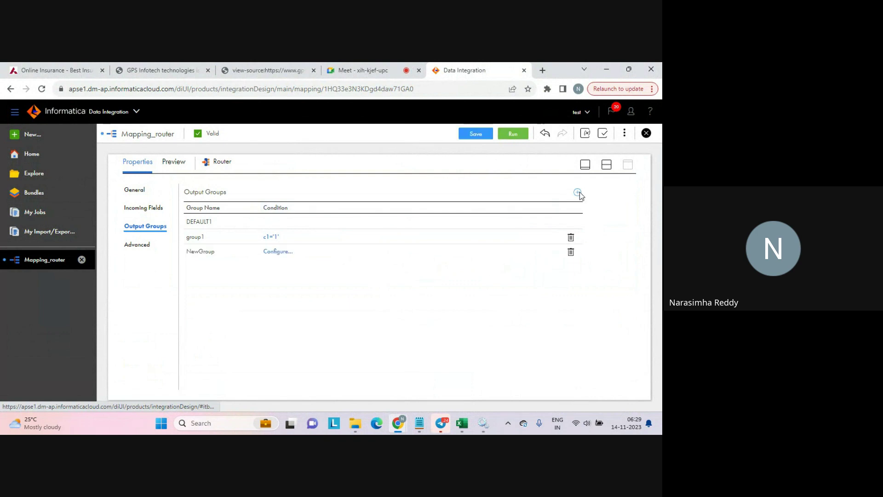
pyautogui.click(197, 252)
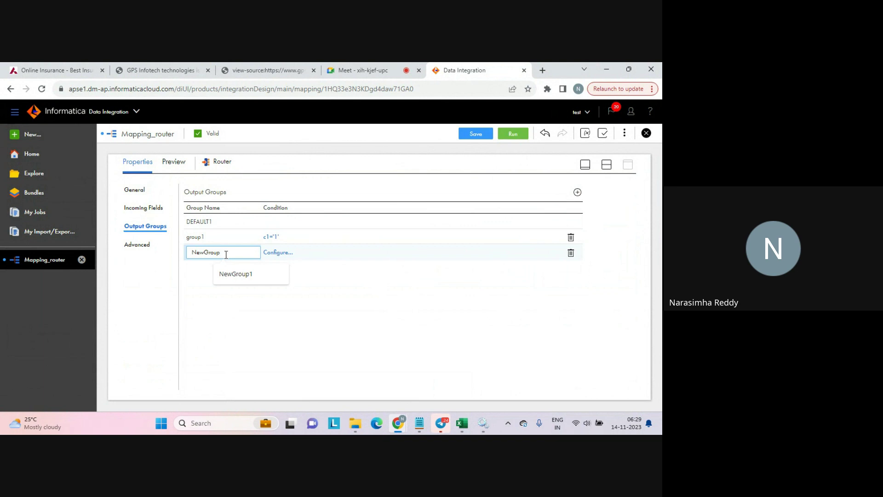
pyautogui.press('BackSpace')
pyautogui.press('BackSpace')
pyautogui.press('BackSpace')
pyautogui.press('BackSpace')
pyautogui.press('BackSpace')
pyautogui.press('BackSpace')
pyautogui.write('gr')
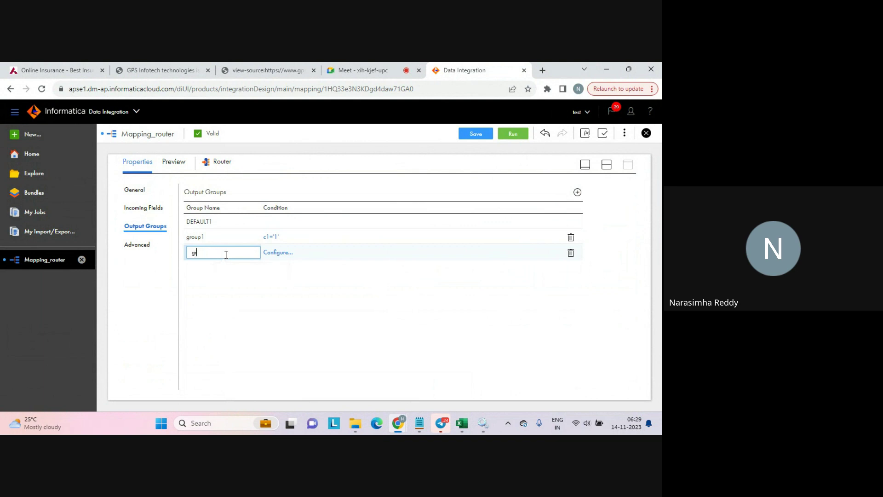
pyautogui.write('oup2')
pyautogui.click(278, 253)
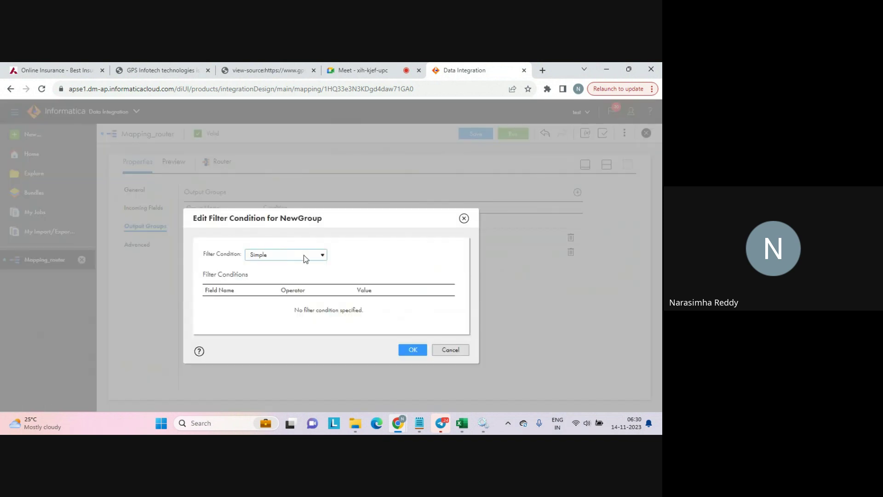
# - Add a group2 filter condition row on field c1, then bring the tgt_batch2 folder forward
pyautogui.click(449, 274)
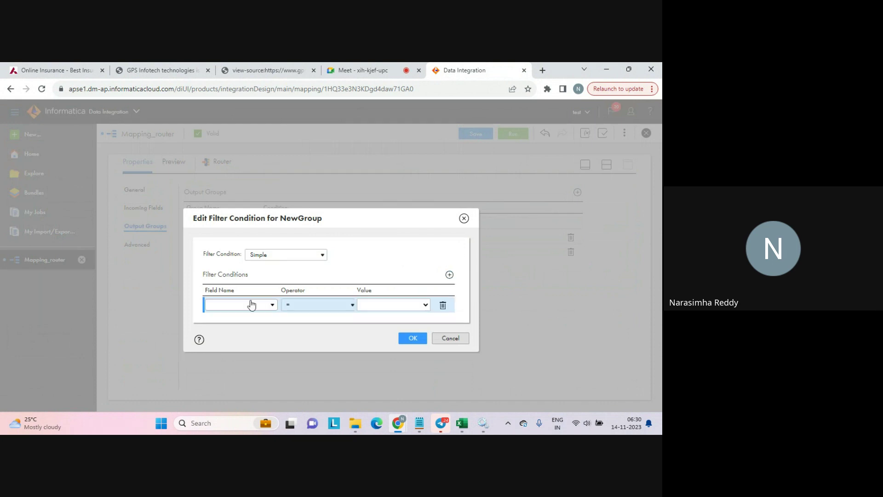
pyautogui.click(262, 305)
pyautogui.click(222, 361)
pyautogui.click(388, 303)
pyautogui.click(351, 429)
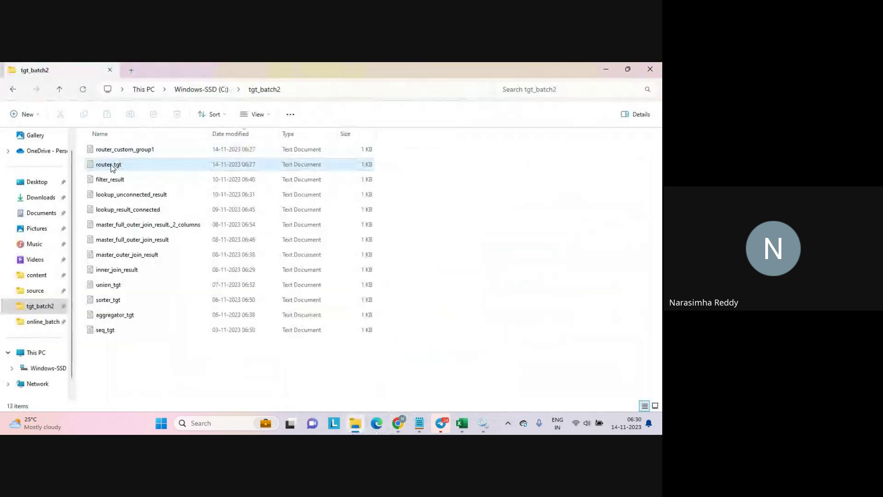
pyautogui.click(111, 155)
pyautogui.doubleClick(111, 155)
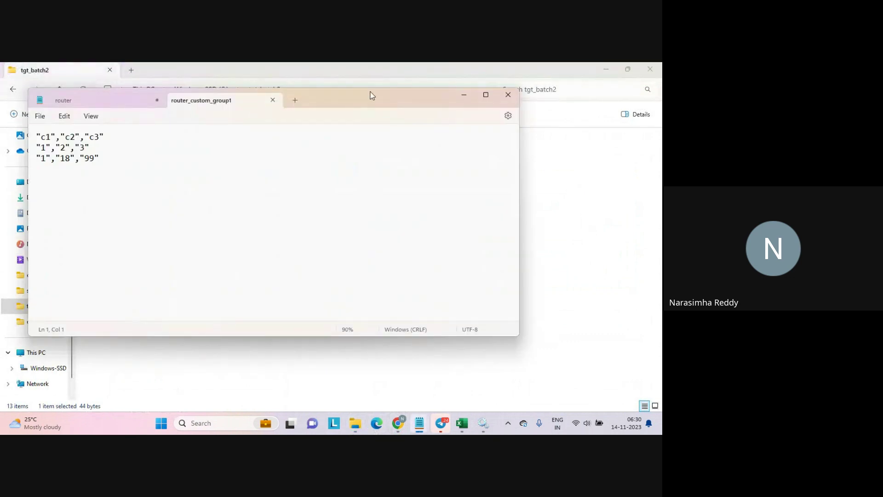
pyautogui.click(508, 94)
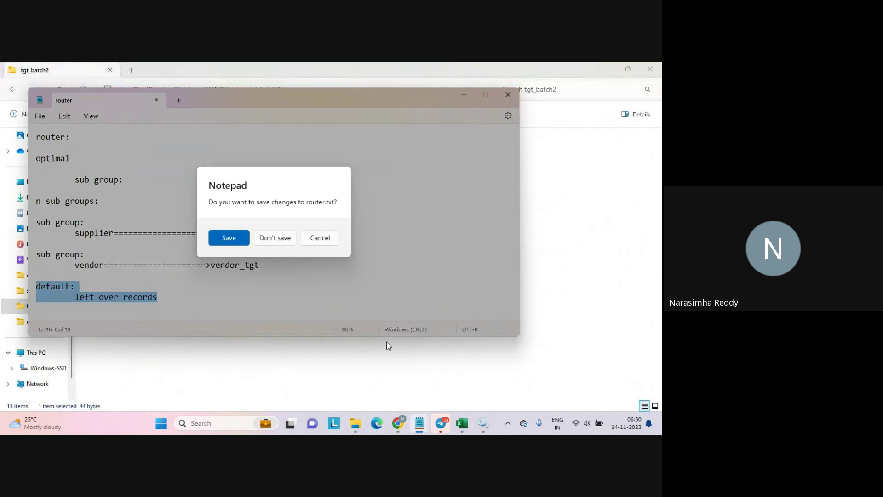
pyautogui.click(320, 237)
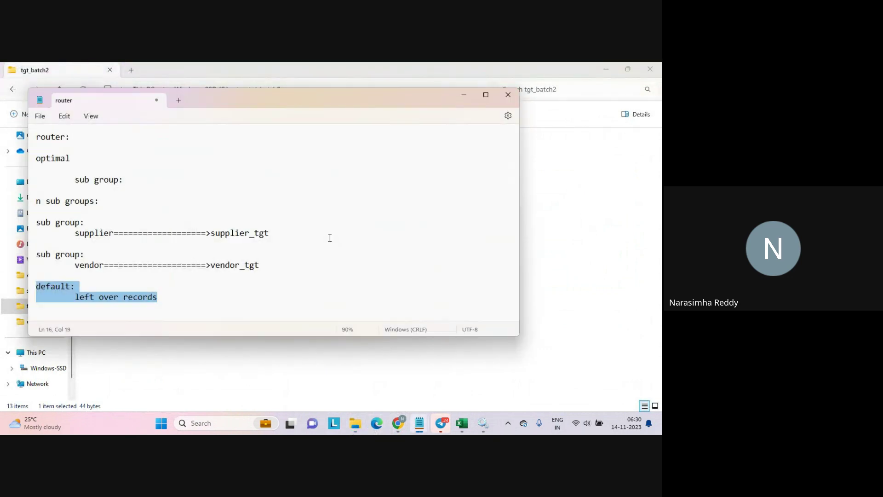
pyautogui.click(239, 365)
pyautogui.doubleClick(112, 167)
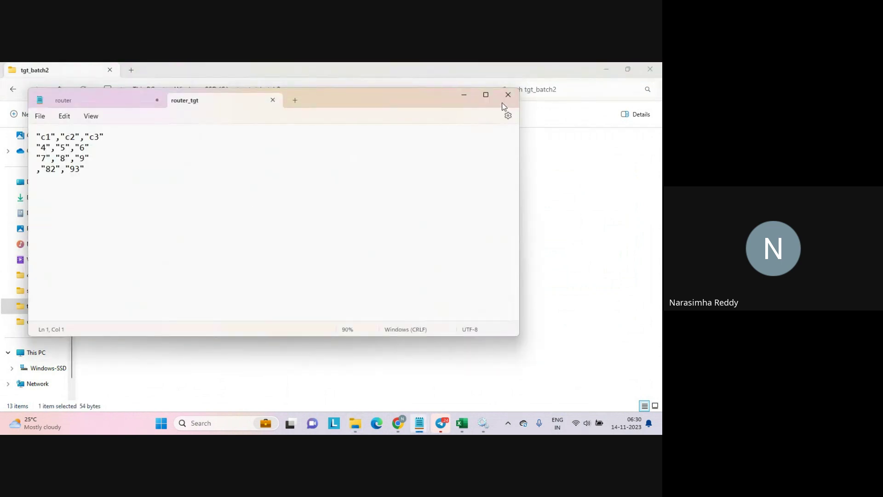
pyautogui.click(275, 103)
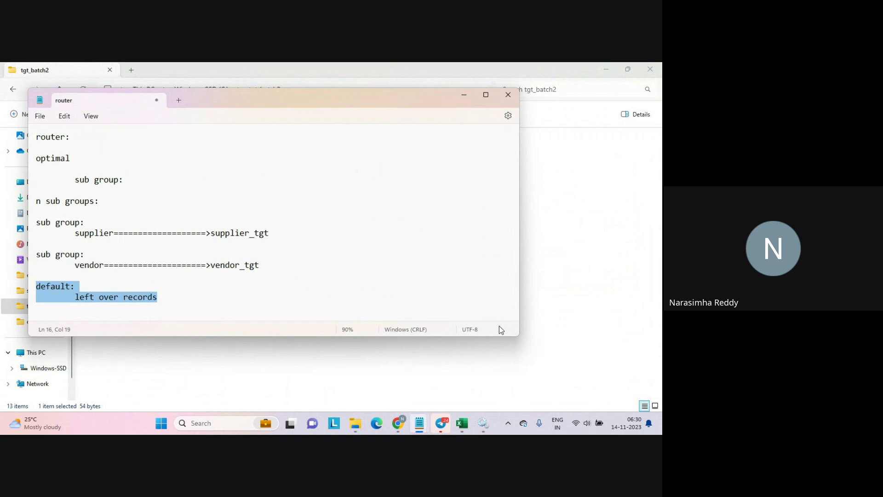
pyautogui.click(501, 363)
pyautogui.moveTo(400, 423)
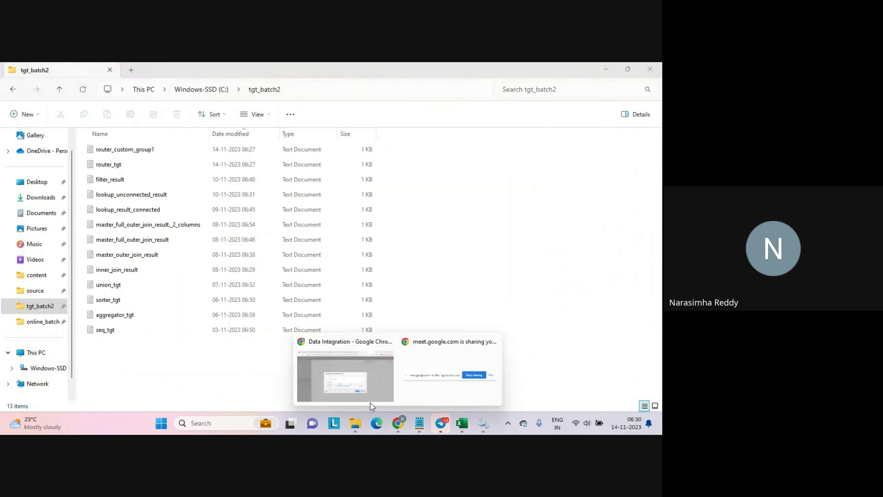
pyautogui.click(371, 404)
# - Set group2's condition to c1='4', restore the canvas, and save Mapping_router
pyautogui.click(385, 303)
pyautogui.write('4')
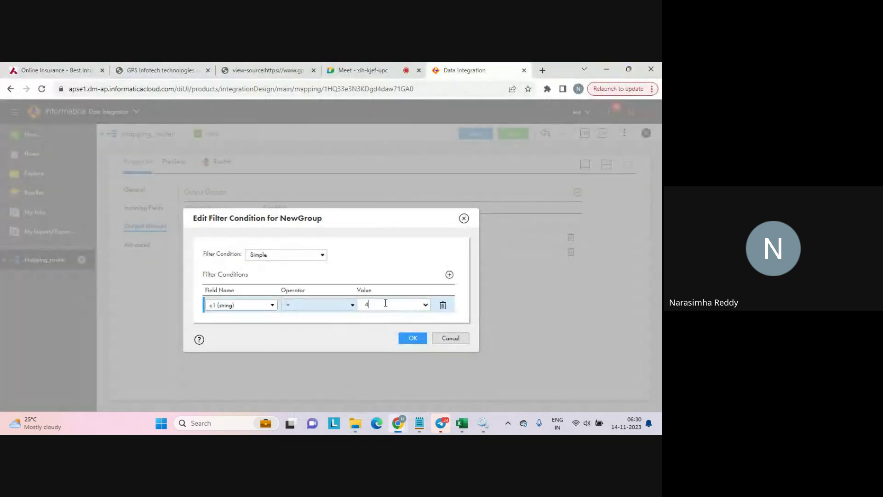
pyautogui.click(411, 338)
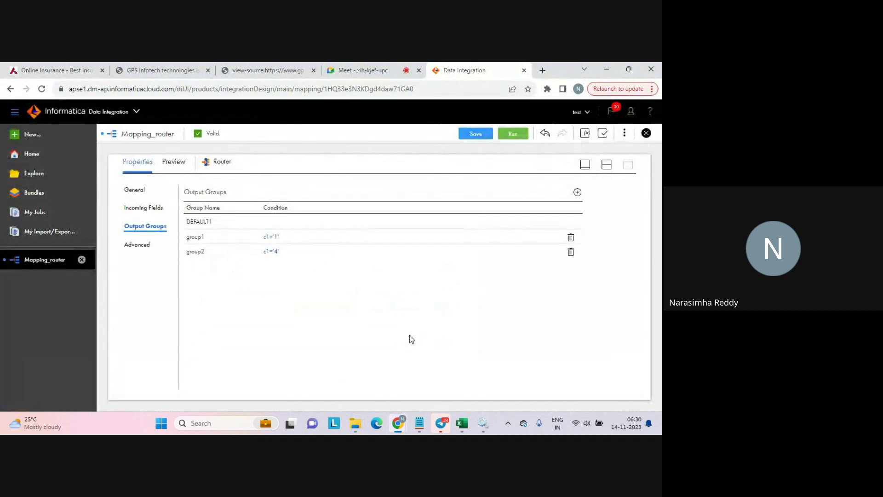
pyautogui.click(606, 164)
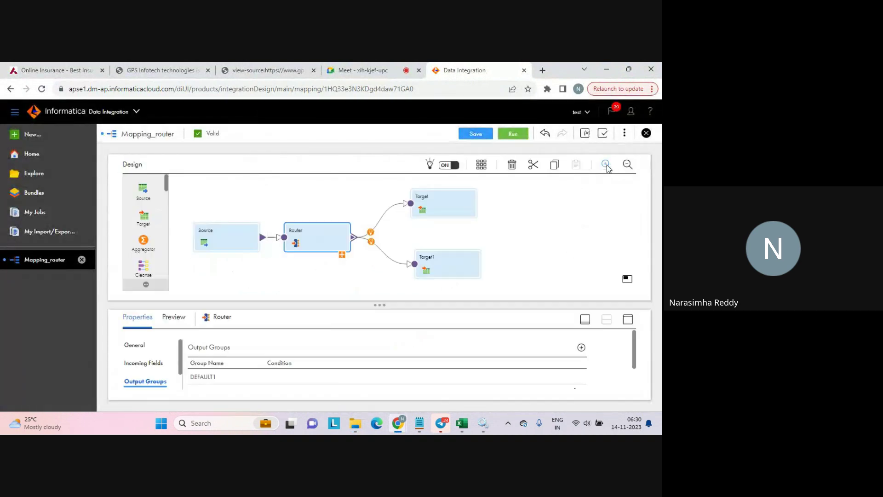
pyautogui.click(473, 134)
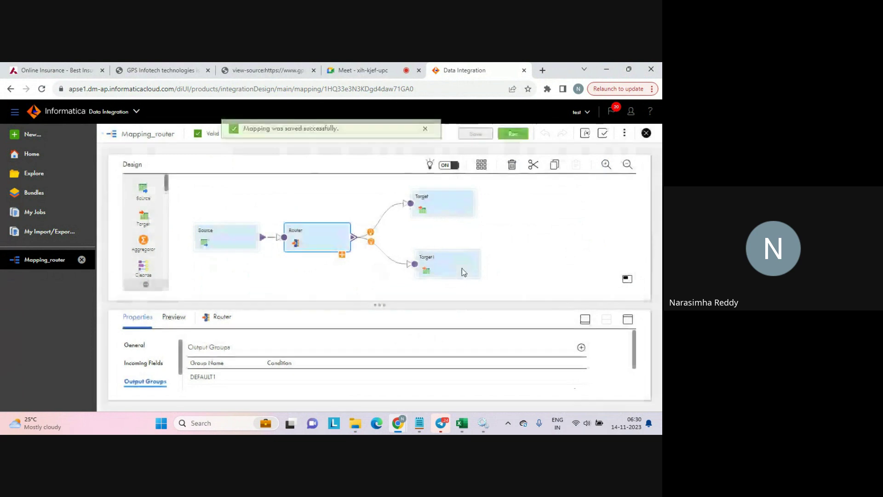
# - Move Target1 up, place Target2 below it, and link a Router output group to Target2
pyautogui.moveTo(451, 269); pyautogui.dragTo(446, 237)
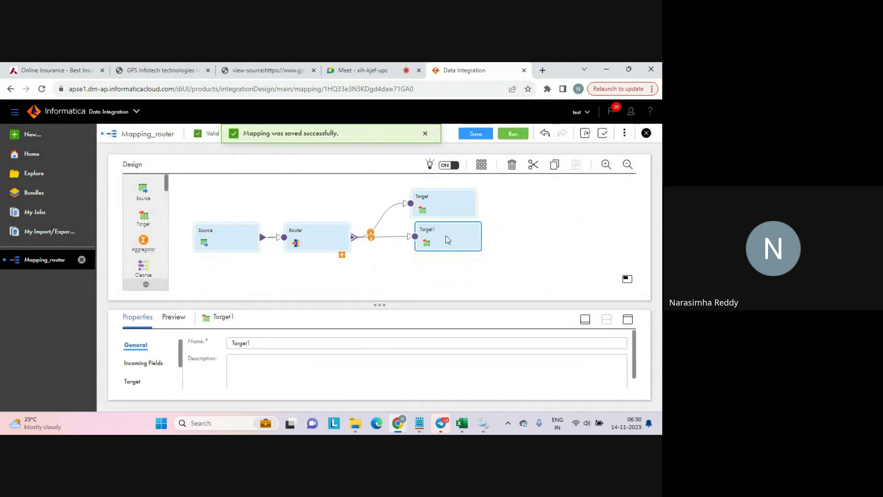
pyautogui.moveTo(143, 216); pyautogui.dragTo(414, 272)
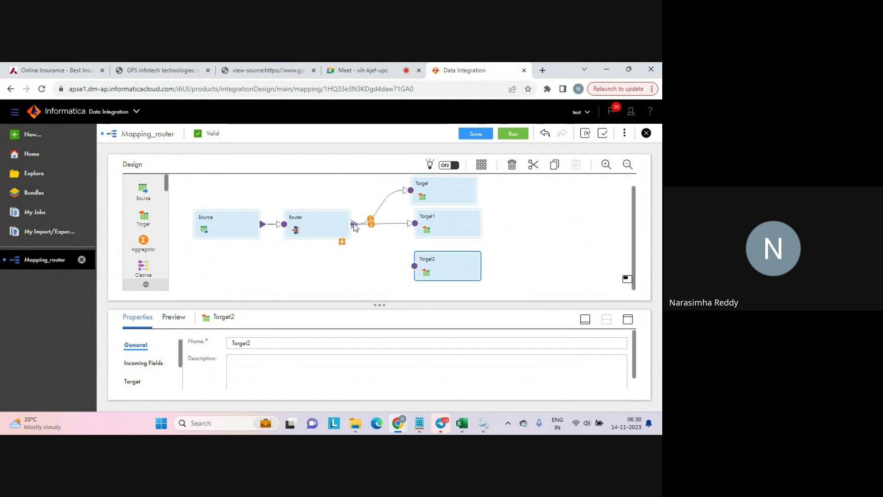
pyautogui.moveTo(355, 224)
pyautogui.mouseDown()
pyautogui.moveTo(401, 269)
pyautogui.moveTo(414, 266)
pyautogui.mouseUp()
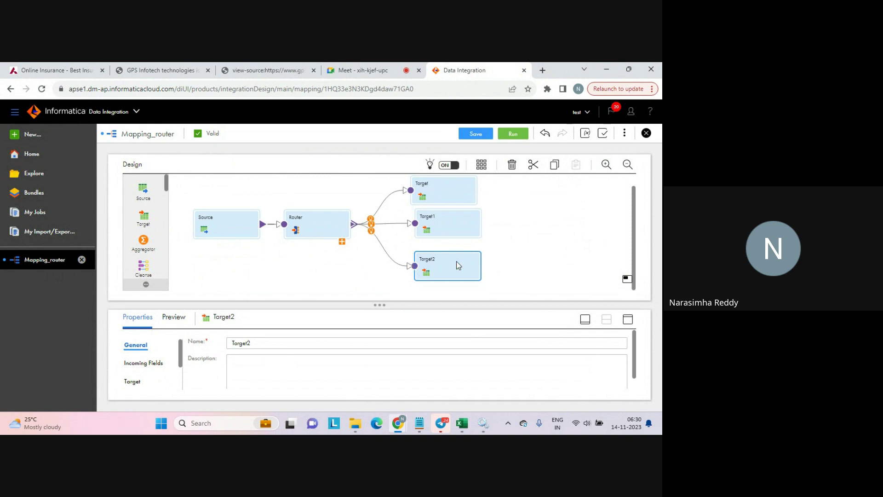
pyautogui.click(627, 319)
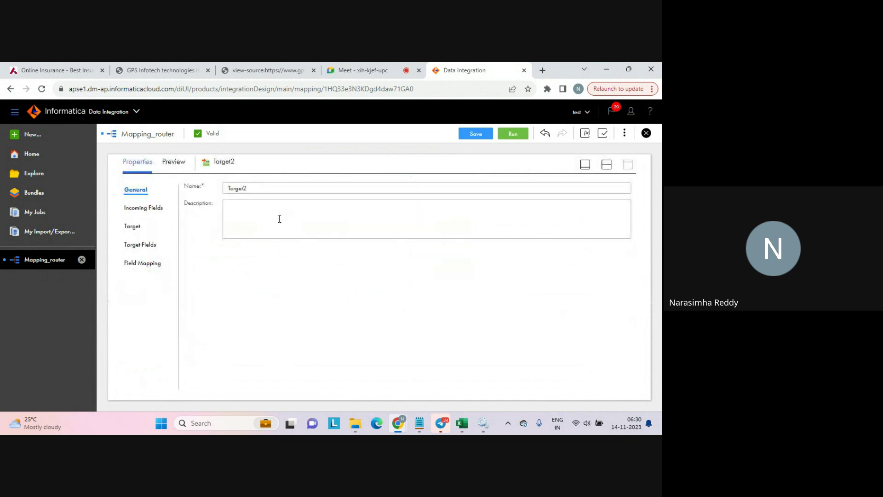
# - Point Target2 at target_file_connection, creating router_subgroup2.txt new at runtime
pyautogui.click(133, 227)
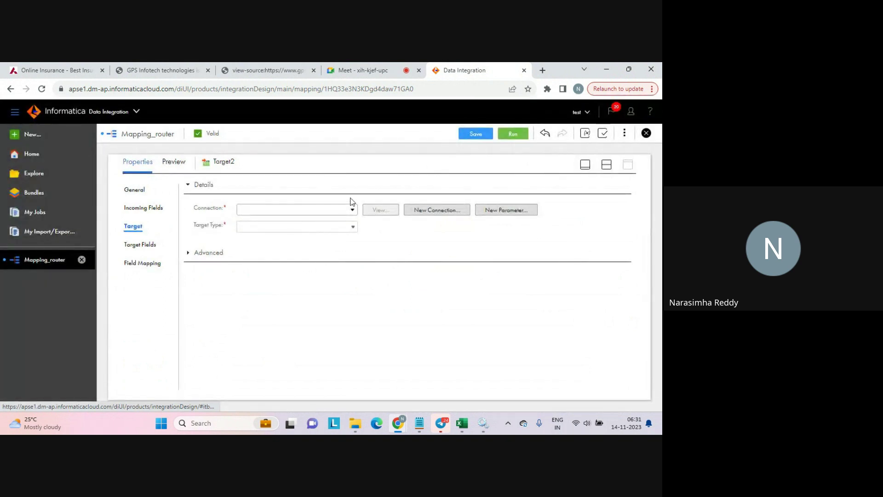
pyautogui.click(352, 209)
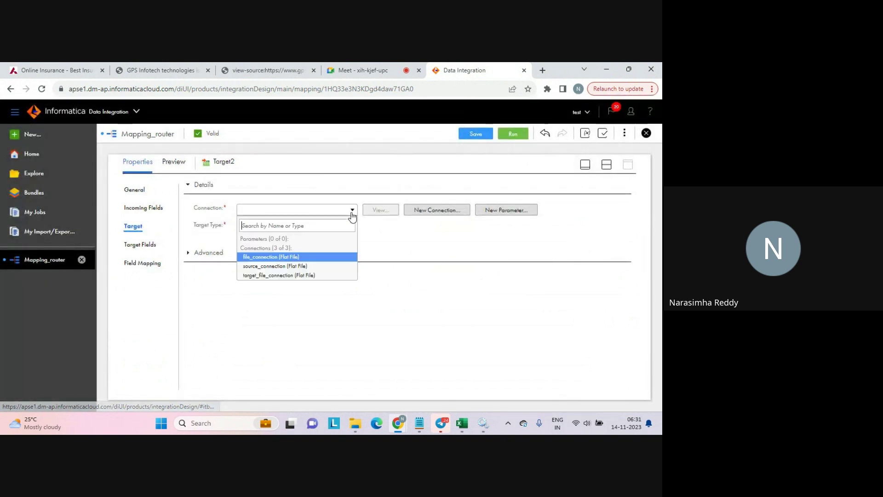
pyautogui.click(285, 275)
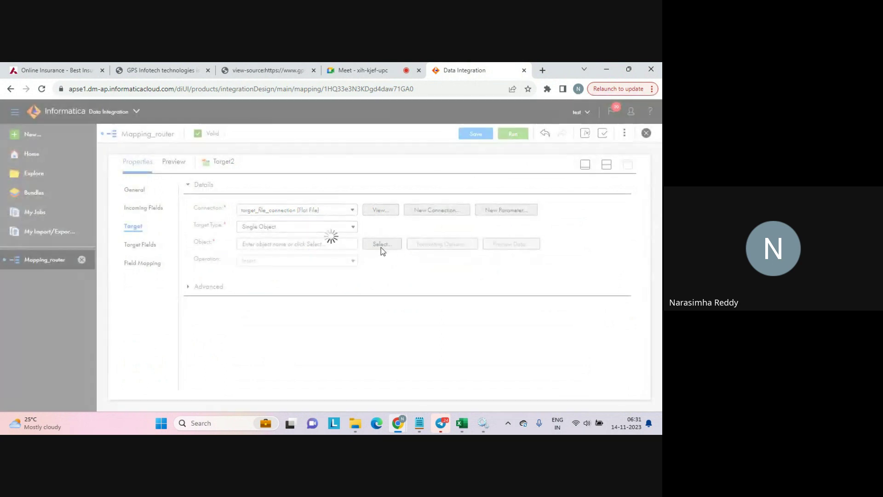
pyautogui.click(379, 244)
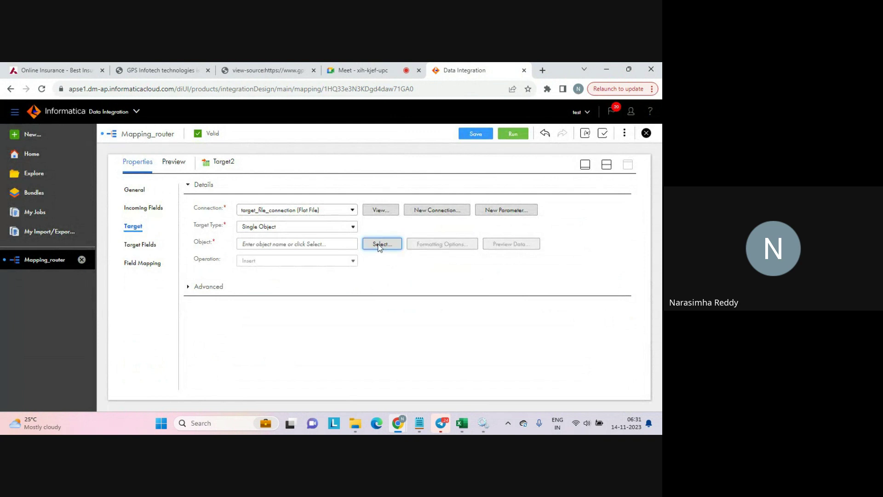
pyautogui.click(379, 246)
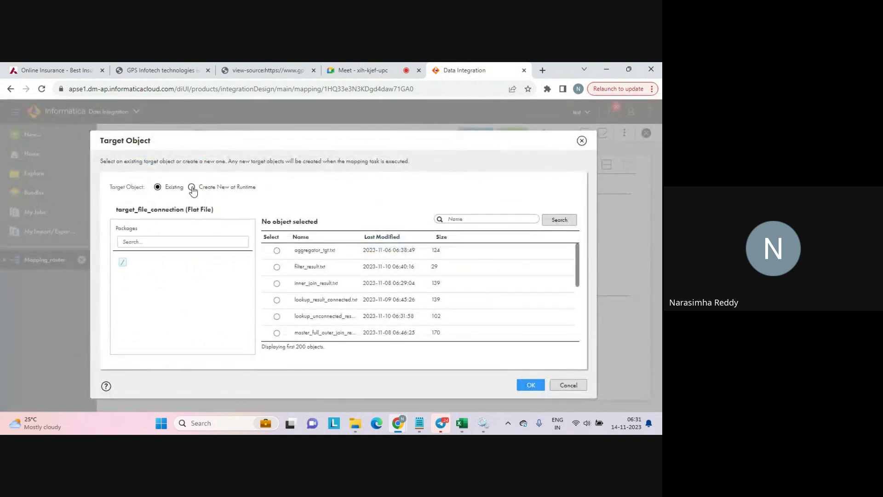
pyautogui.click(192, 187)
pyautogui.click(214, 272)
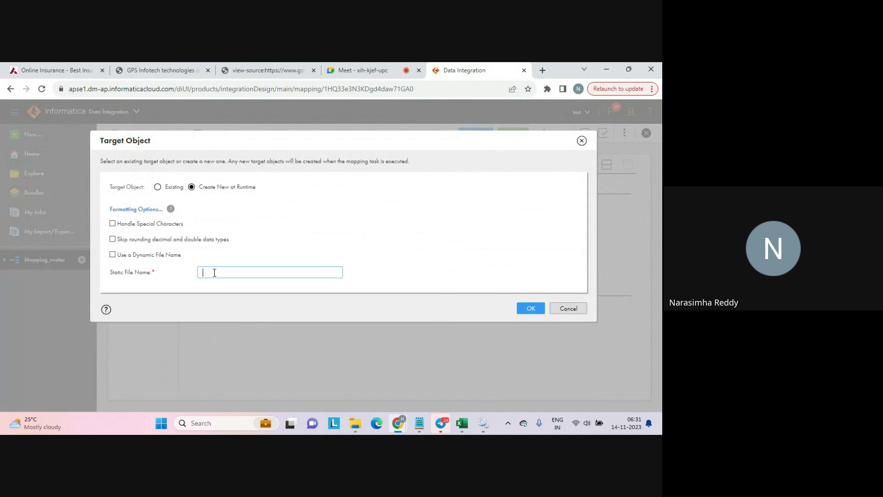
pyautogui.write('router_subgroup2.txt')
pyautogui.click(529, 307)
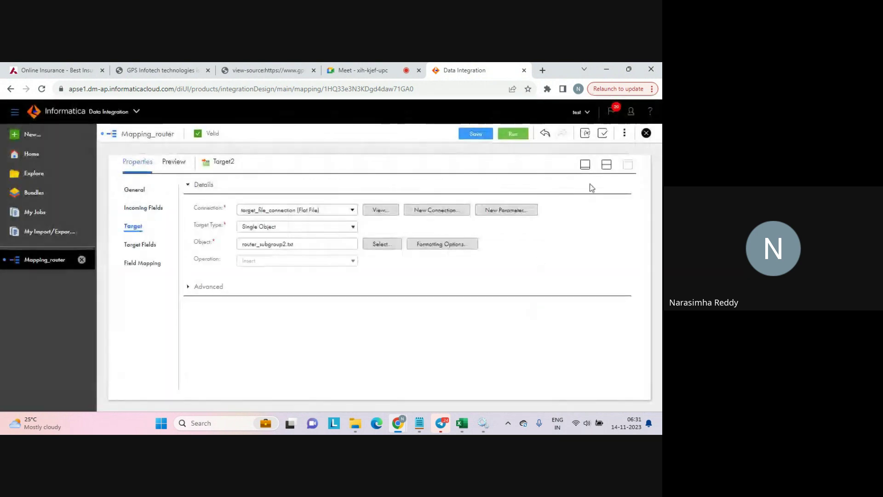
pyautogui.click(606, 166)
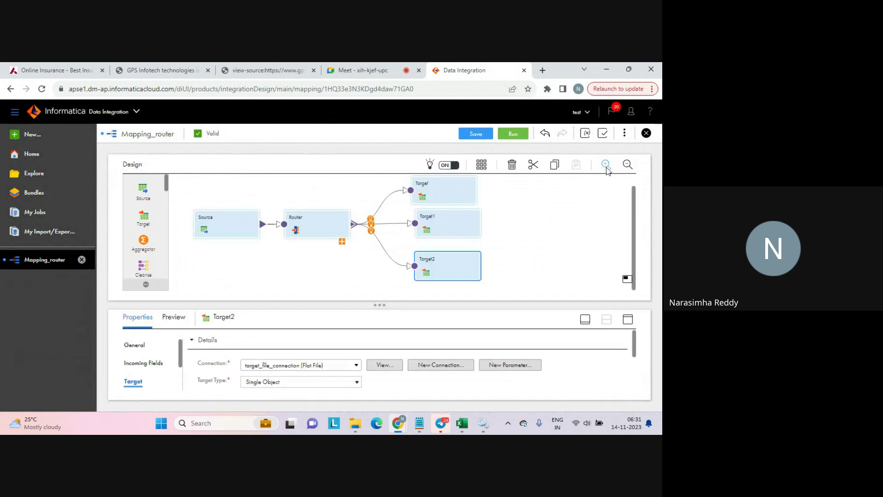
# - Save and run Mapping_router, then open My Jobs to follow run Mapping_router-3
pyautogui.click(474, 134)
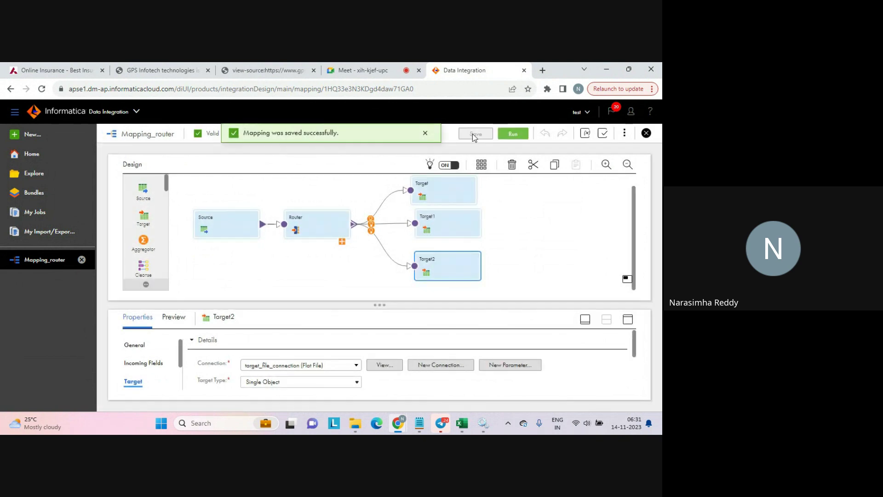
pyautogui.click(424, 134)
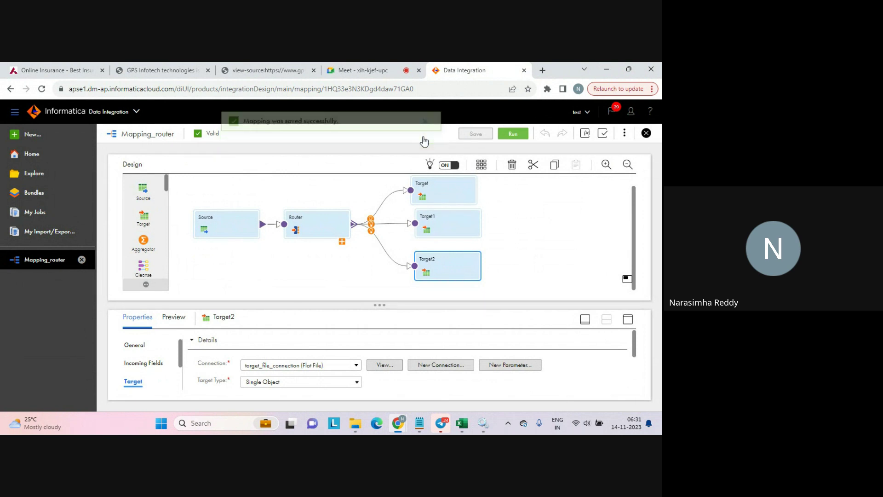
pyautogui.click(511, 135)
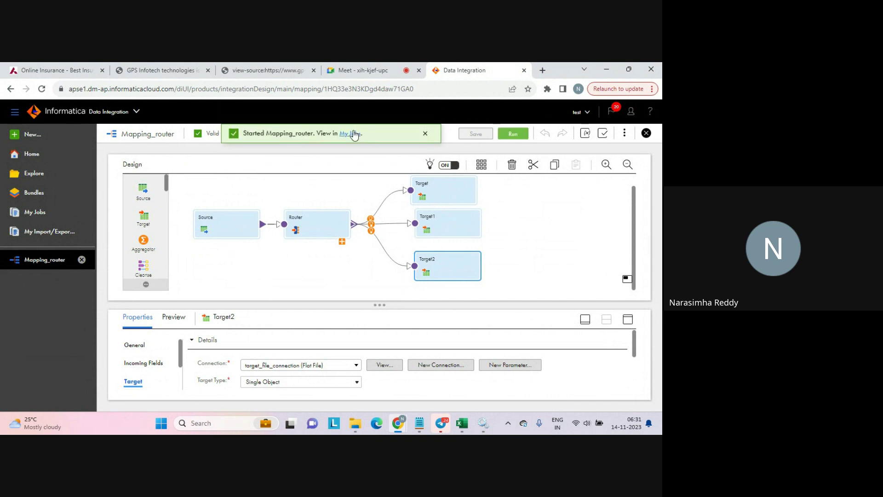
pyautogui.click(354, 134)
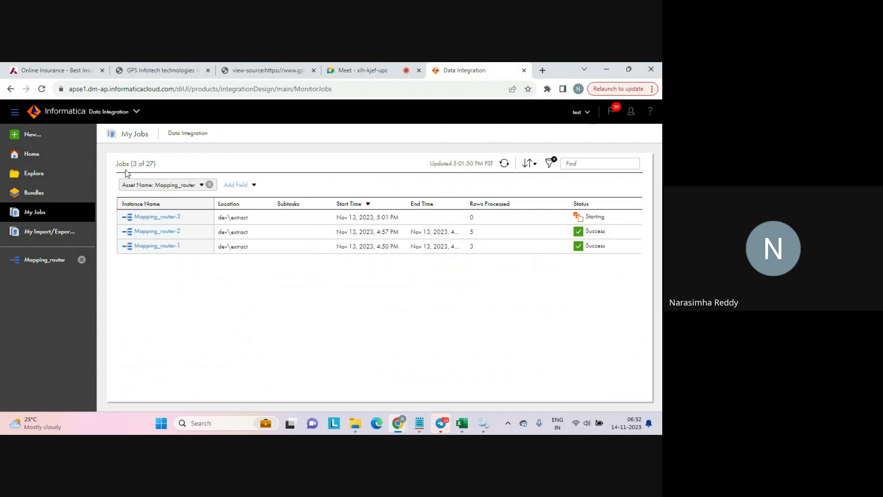
pyautogui.moveTo(115, 164); pyautogui.dragTo(270, 305)
pyautogui.click(271, 307)
pyautogui.moveTo(124, 133); pyautogui.dragTo(285, 274)
pyautogui.click(285, 274)
pyautogui.click(13, 426)
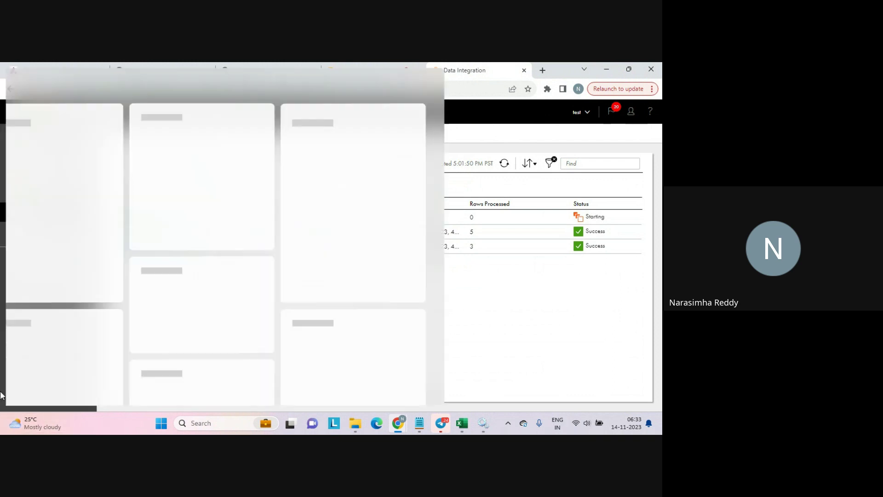
pyautogui.click(568, 322)
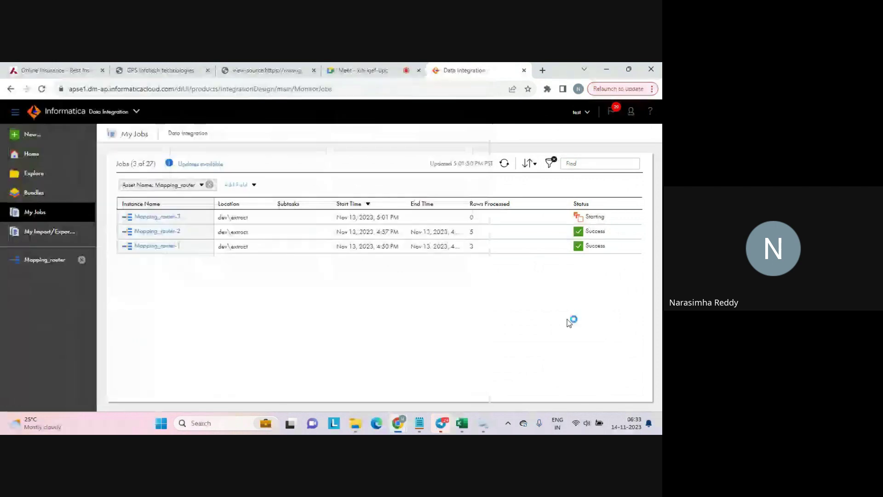
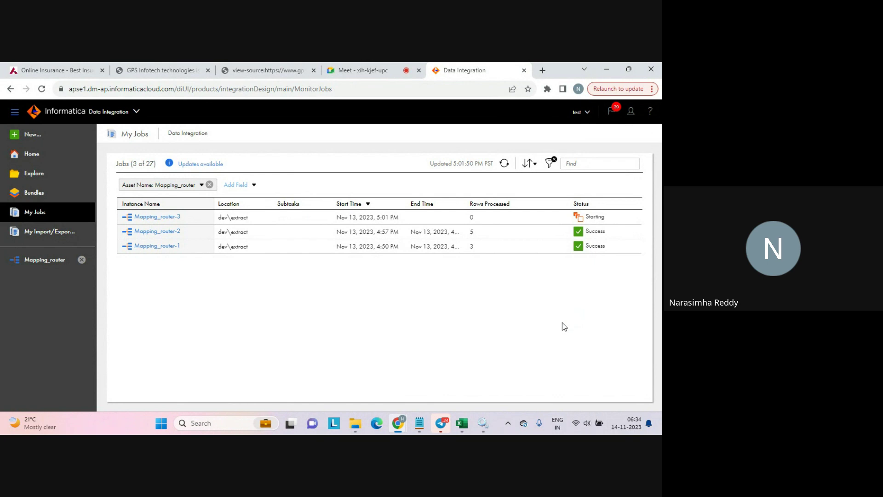
# - Refresh My Jobs, confirm Mapping_router-3 processed 5 rows, then bring up the tgt_batch2 output folder
pyautogui.click(504, 163)
pyautogui.click(476, 224)
pyautogui.doubleClick(472, 221)
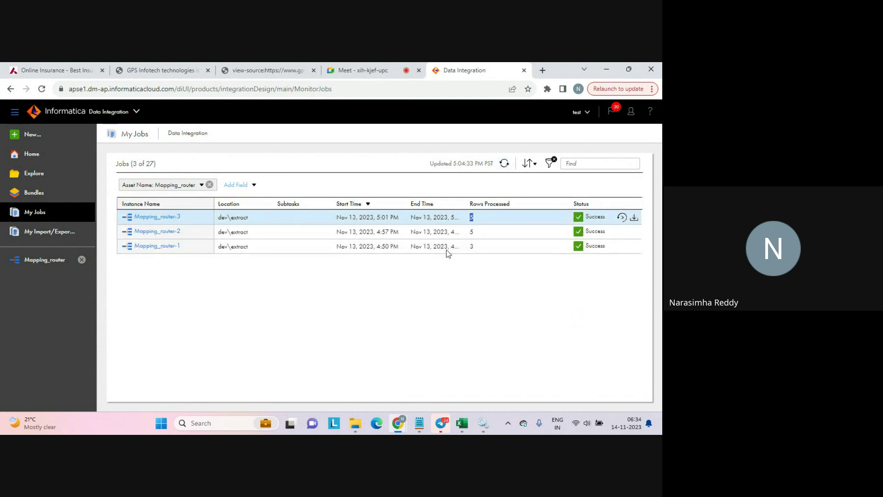
pyautogui.click(355, 426)
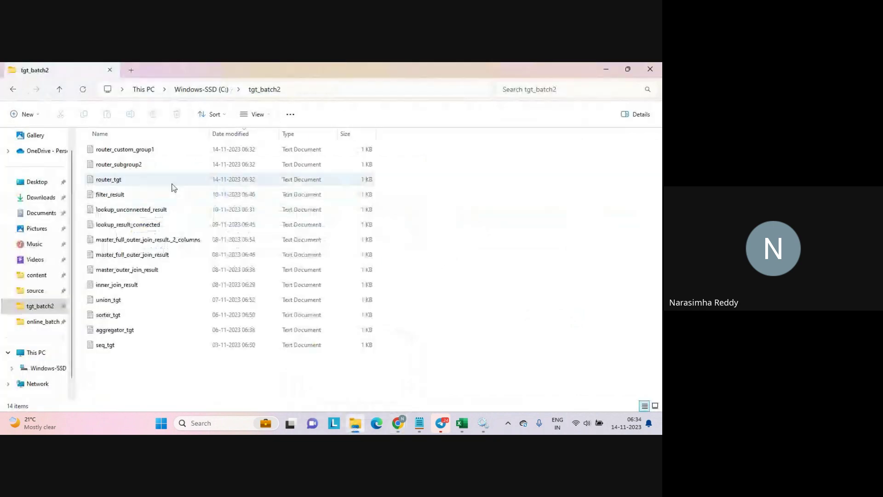
# - Open and review the router_subgroup2 and router_tgt output files in Notepad, closing each
pyautogui.doubleClick(118, 165)
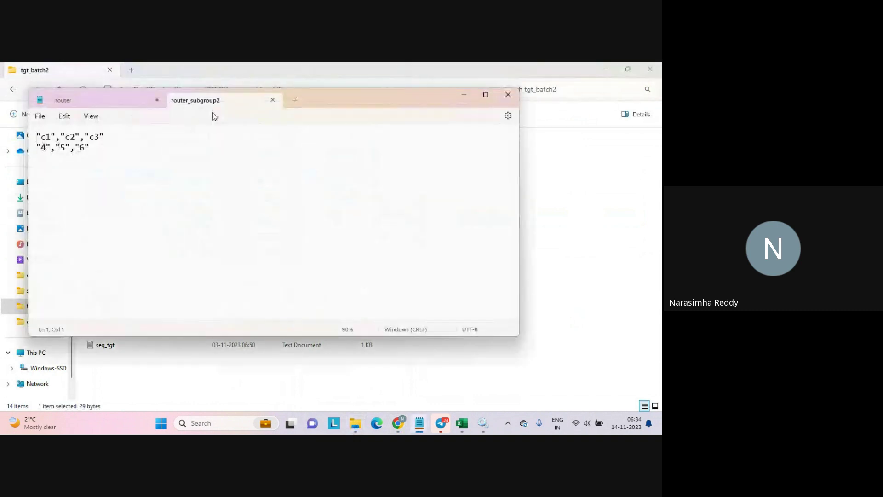
pyautogui.click(273, 100)
pyautogui.click(602, 217)
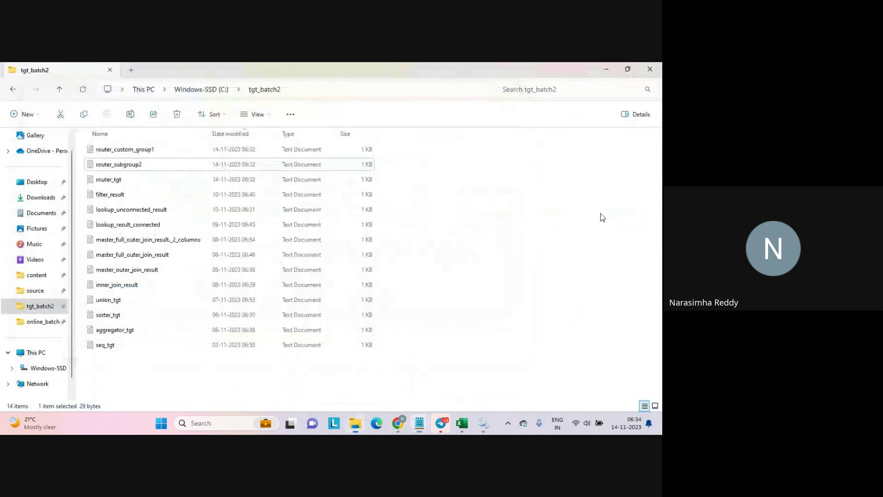
pyautogui.click(109, 182)
pyautogui.doubleClick(110, 182)
pyautogui.moveTo(114, 162); pyautogui.dragTo(0, 152)
pyautogui.click(185, 163)
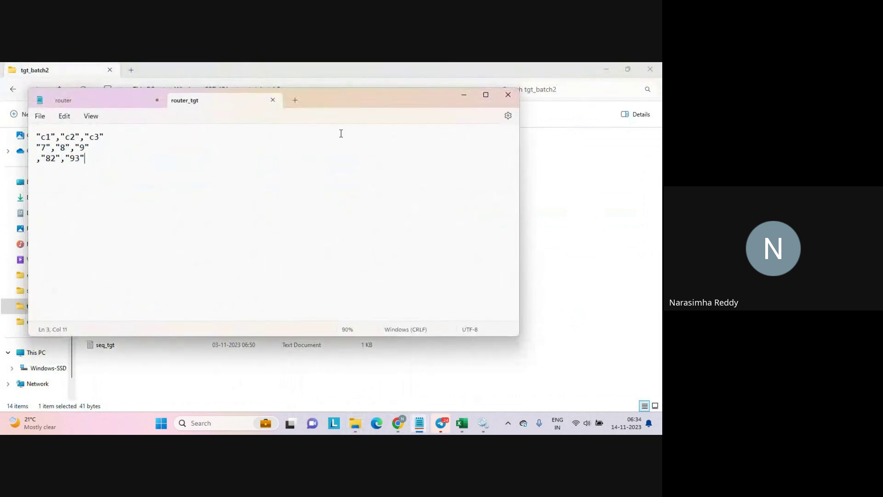
pyautogui.click(272, 100)
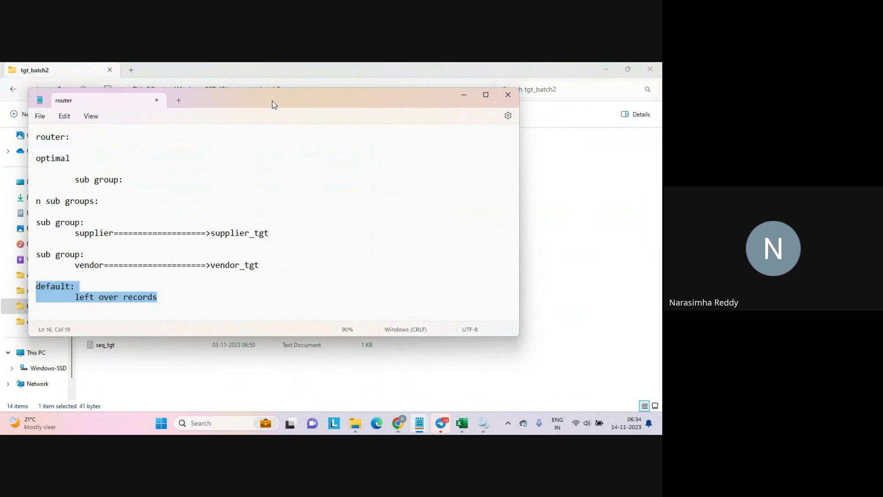
pyautogui.click(574, 156)
# - Review the router_custom_group1 output file, then return to the Data Integration jobs page
pyautogui.doubleClick(123, 151)
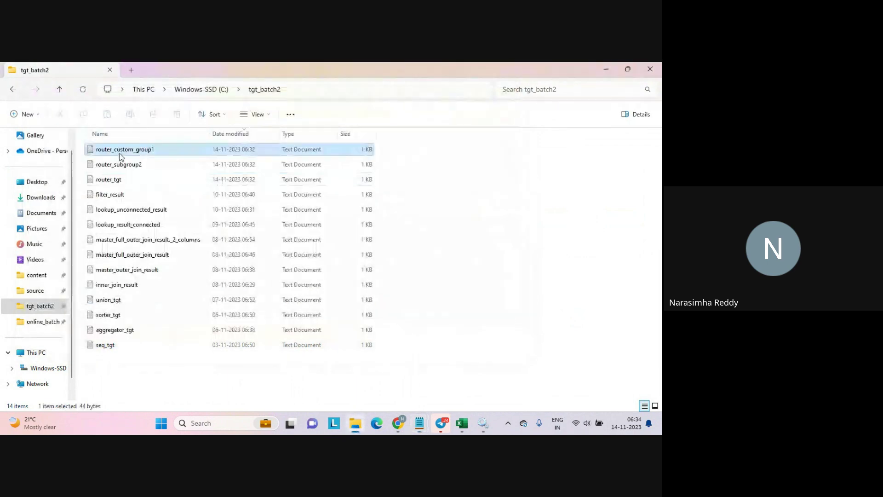
pyautogui.click(385, 192)
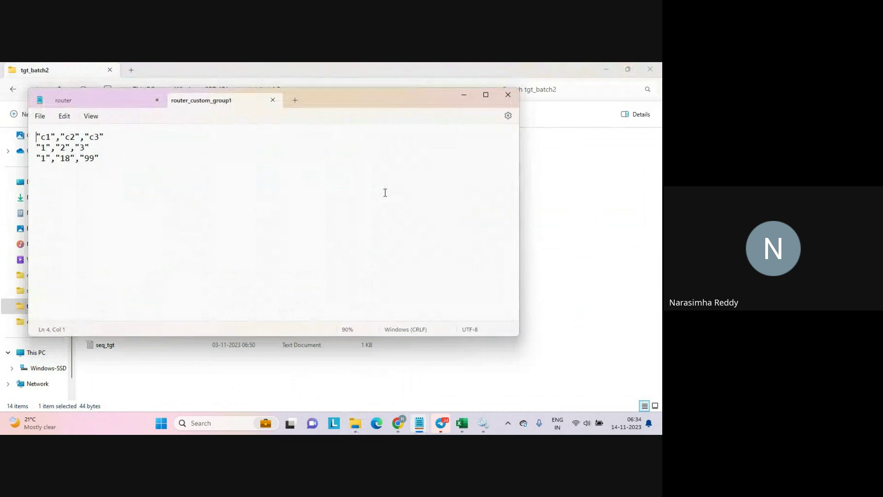
pyautogui.click(273, 100)
pyautogui.click(584, 225)
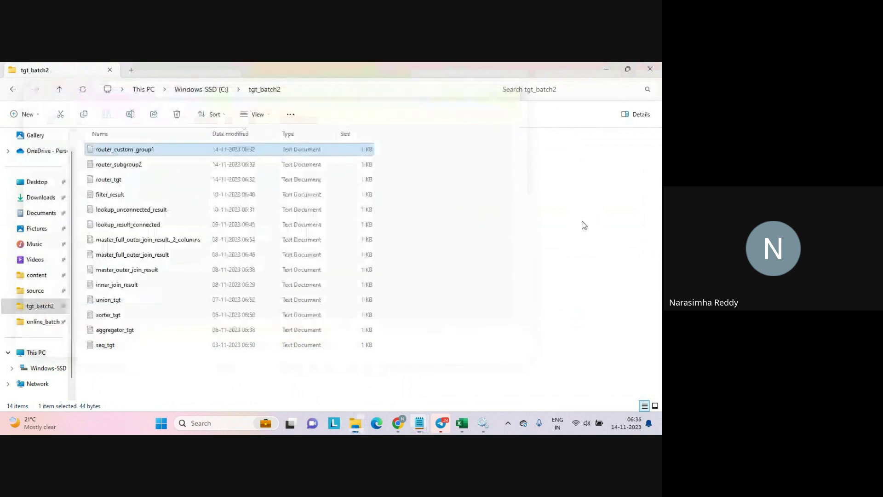
pyautogui.moveTo(398, 422)
pyautogui.click(343, 380)
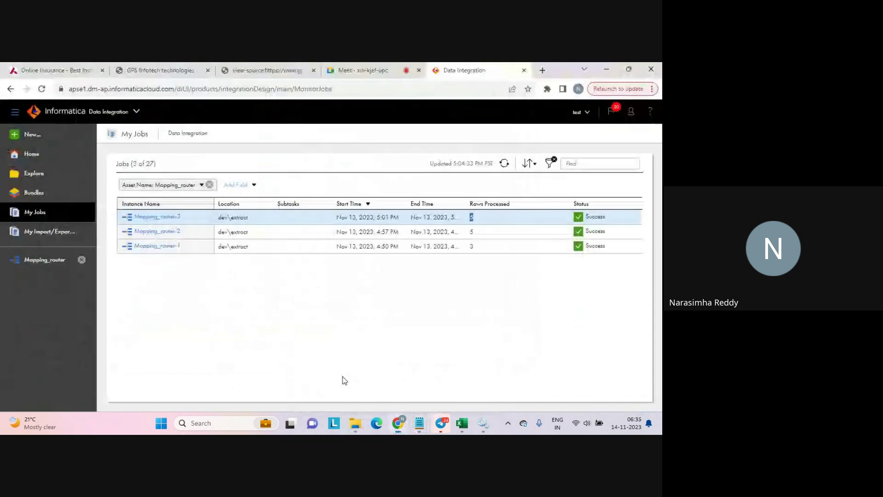
# - Open Mapping_router, inspect the Router's output groups, nudge Target1 slightly right, and save
pyautogui.click(39, 260)
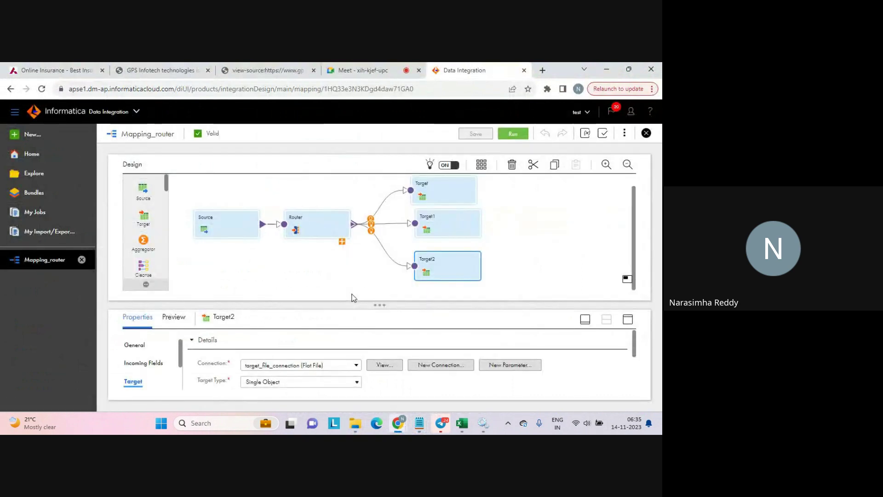
pyautogui.click(335, 278)
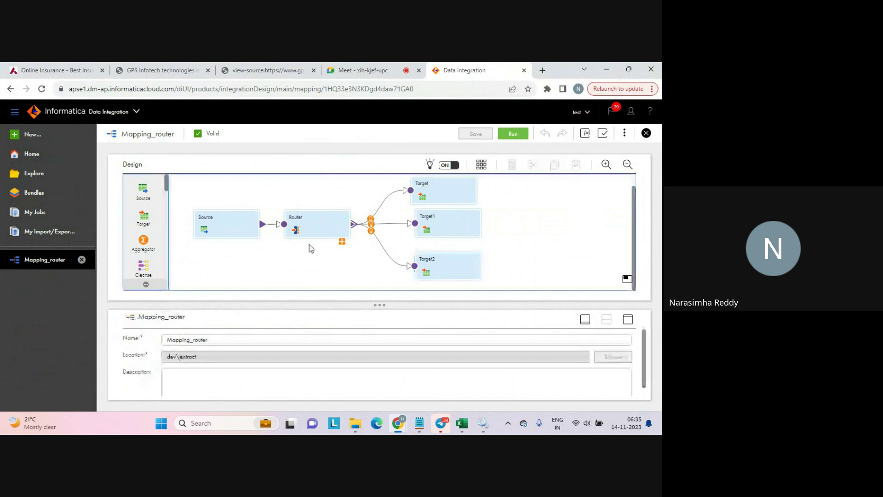
pyautogui.click(342, 242)
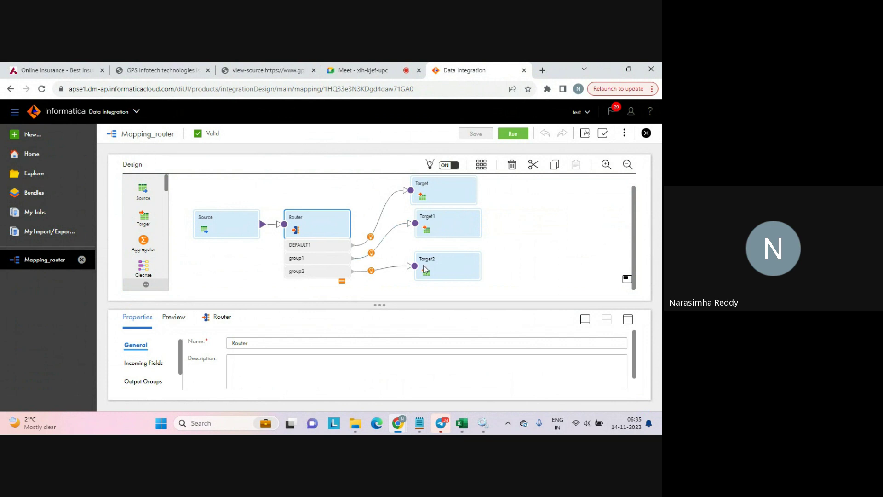
pyautogui.moveTo(454, 229); pyautogui.dragTo(469, 223)
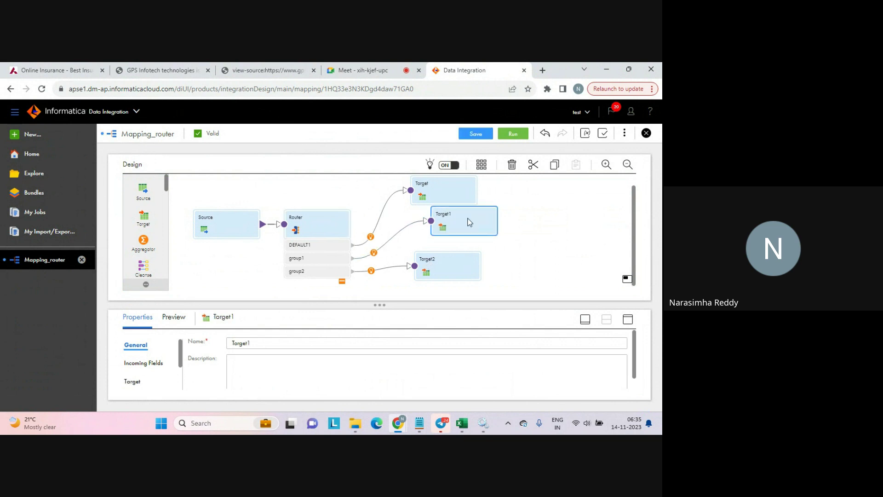
pyautogui.click(551, 217)
pyautogui.click(474, 134)
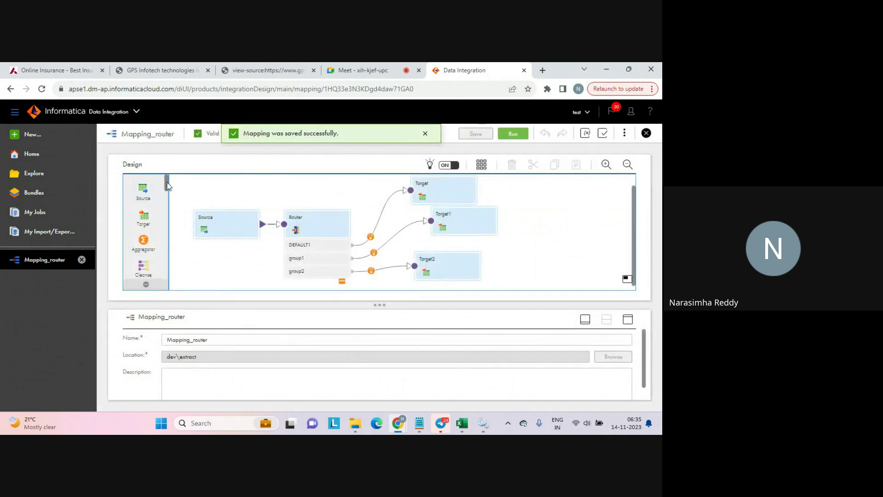
pyautogui.moveTo(167, 182); pyautogui.dragTo(165, 205)
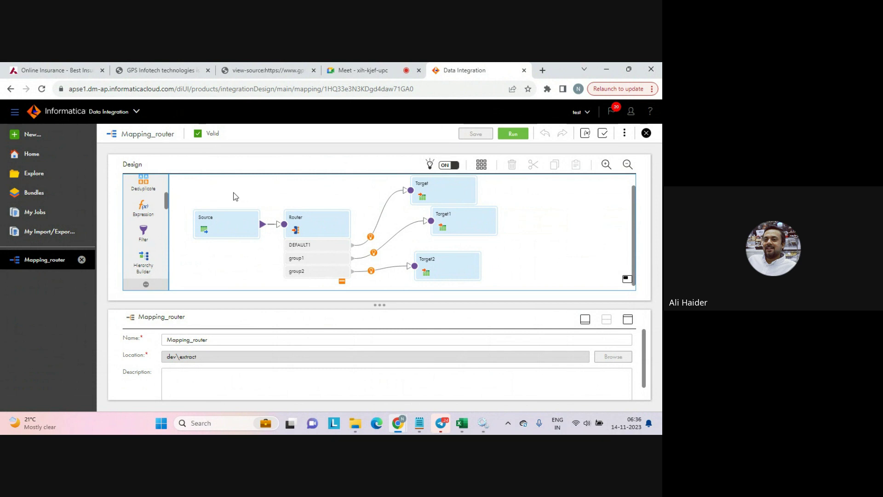
# - Drag the Router about 50 px right, save Mapping_router, and dismiss the success banner
pyautogui.click(309, 234)
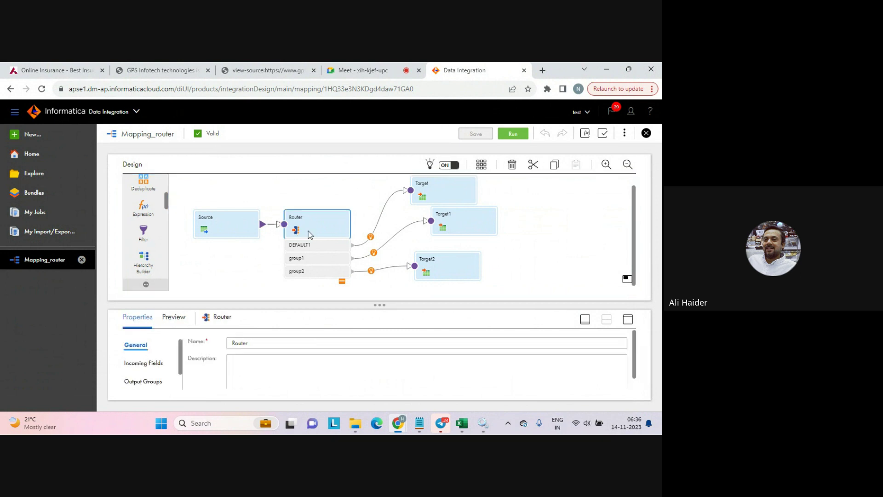
pyautogui.press('XF86AudioRaiseVolume')
pyautogui.click(303, 192)
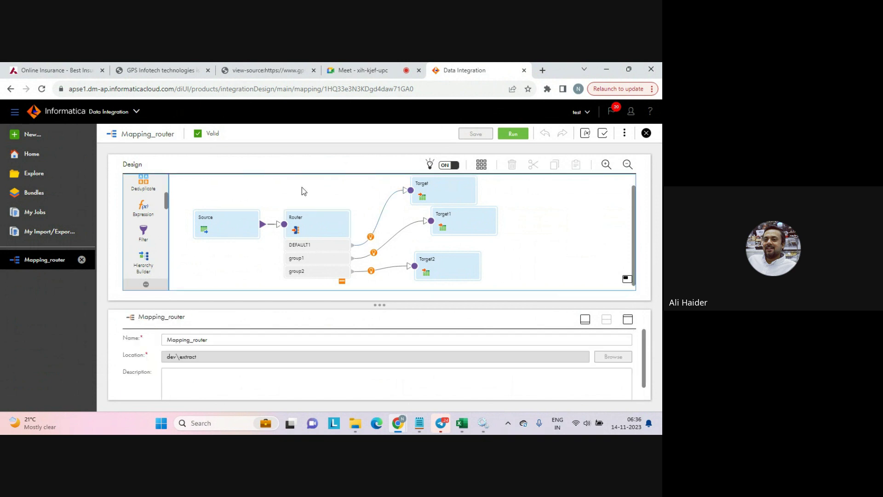
pyautogui.moveTo(306, 217); pyautogui.dragTo(331, 217)
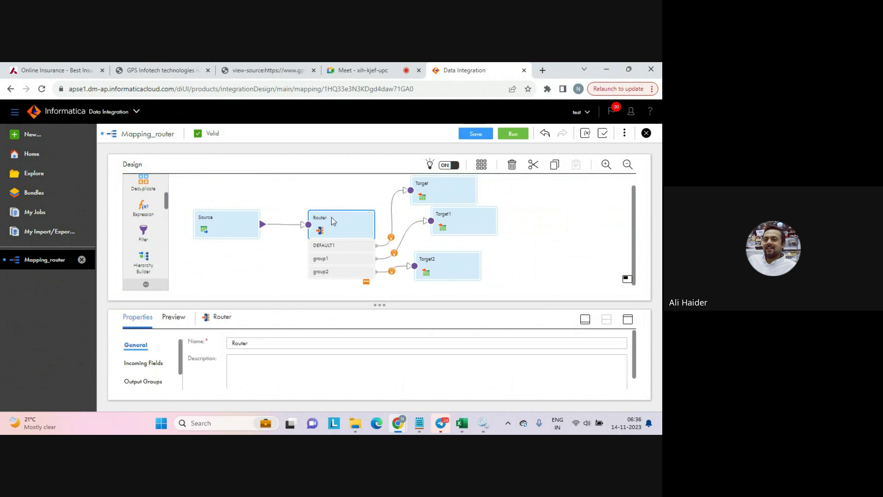
pyautogui.click(476, 133)
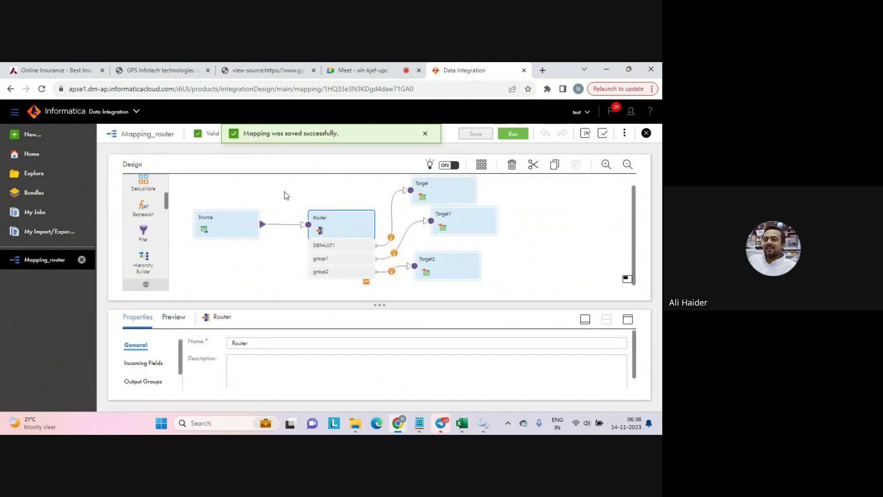
pyautogui.click(425, 135)
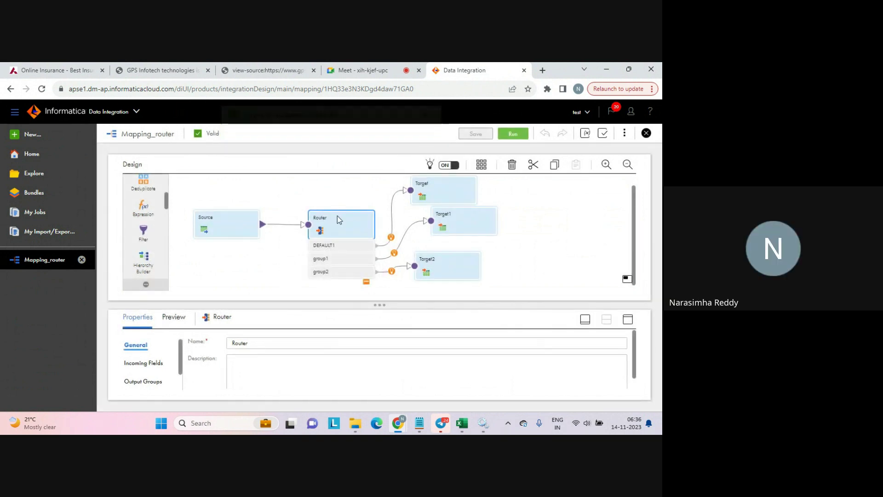
# - Inspect group1's c1='1' filter condition in Output Groups, trying != but cancelling without changes
pyautogui.click(627, 319)
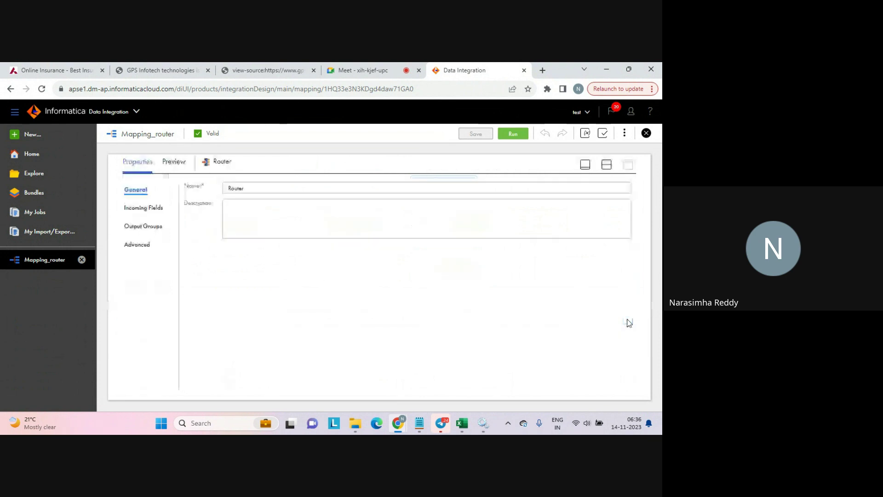
pyautogui.click(145, 226)
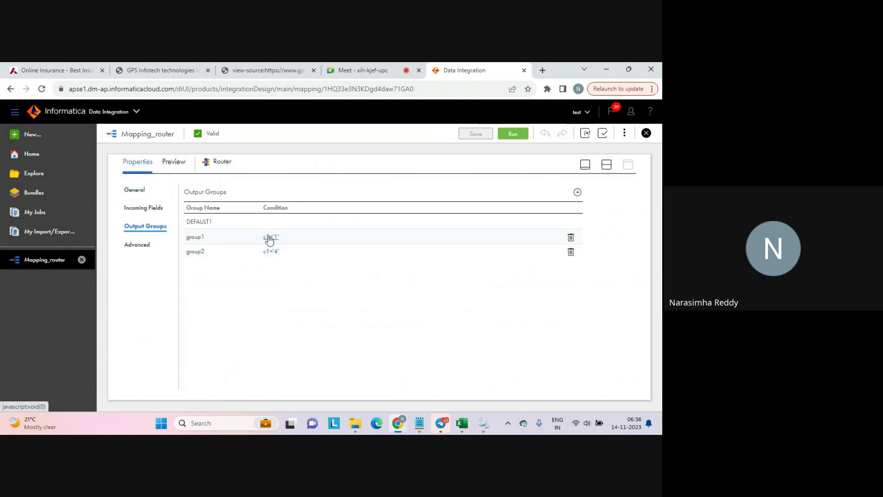
pyautogui.click(270, 236)
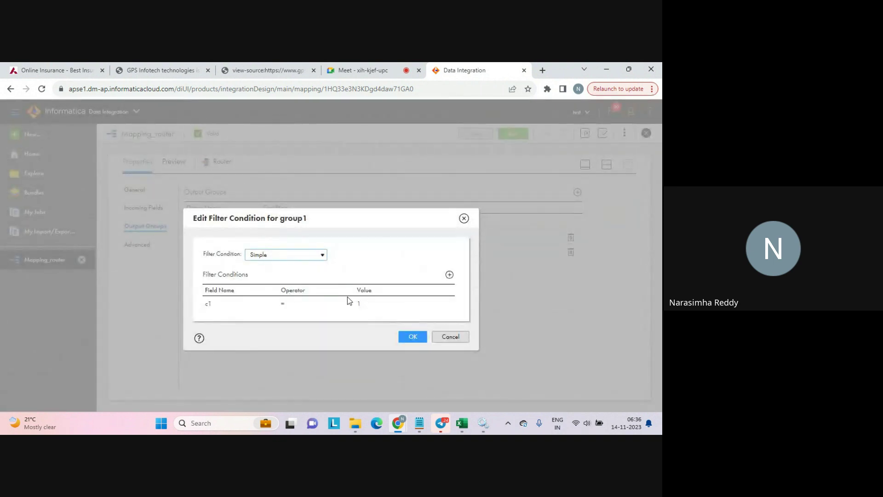
pyautogui.click(356, 302)
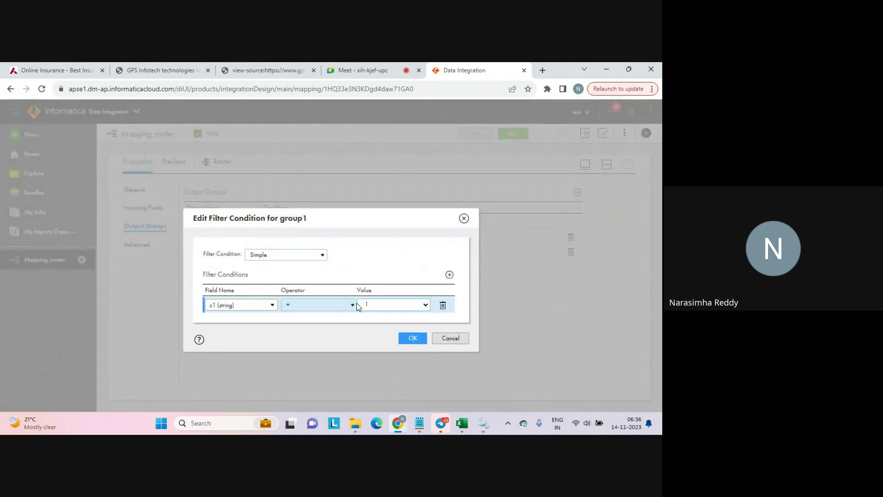
pyautogui.doubleClick(383, 306)
pyautogui.click(352, 305)
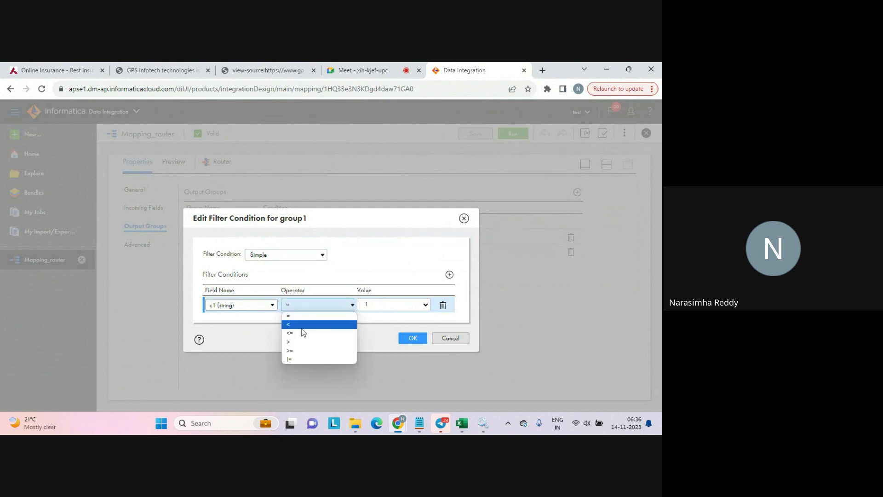
pyautogui.click(290, 358)
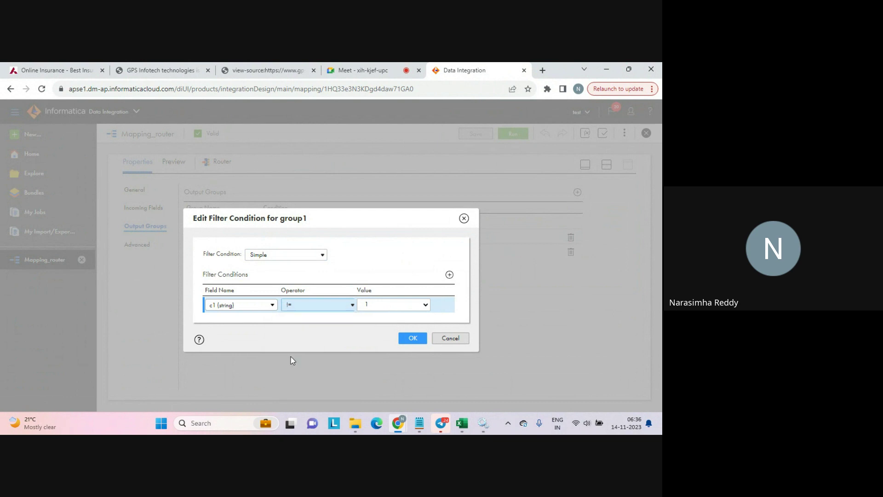
pyautogui.doubleClick(381, 305)
pyautogui.press('BackSpace')
pyautogui.click(450, 339)
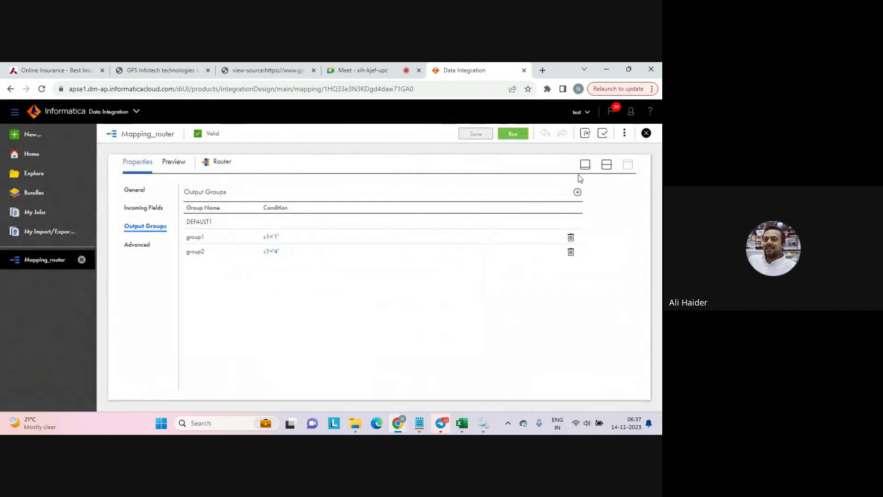
pyautogui.click(606, 165)
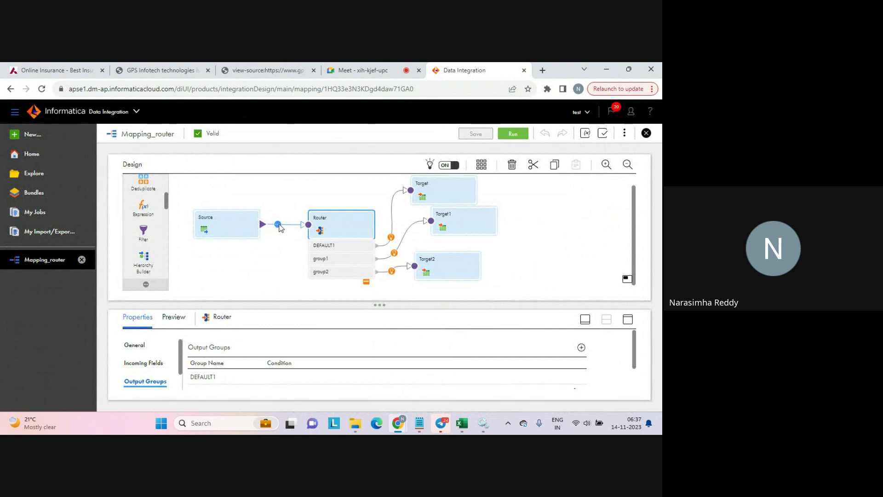
pyautogui.moveTo(167, 202); pyautogui.dragTo(166, 211)
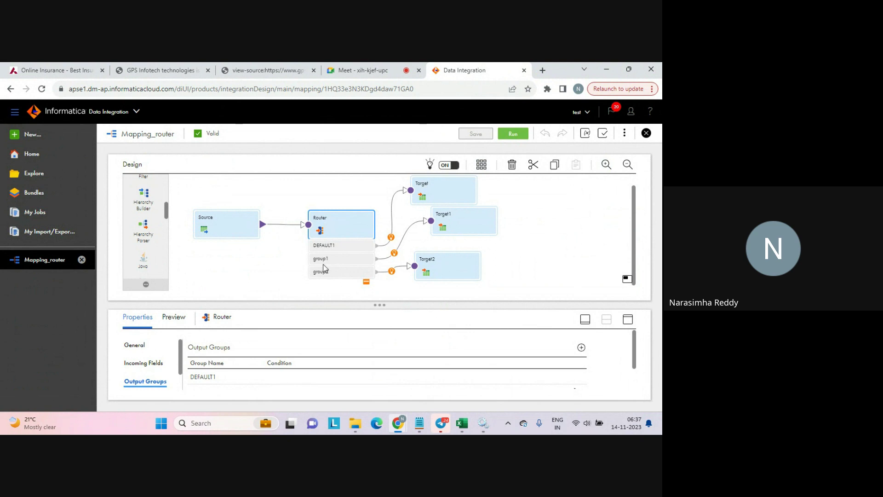
pyautogui.click(514, 252)
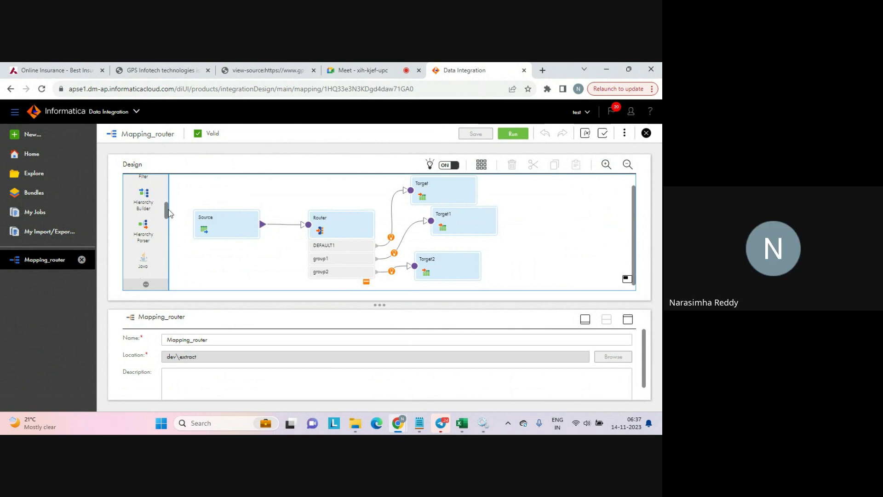
pyautogui.moveTo(167, 209); pyautogui.dragTo(163, 249)
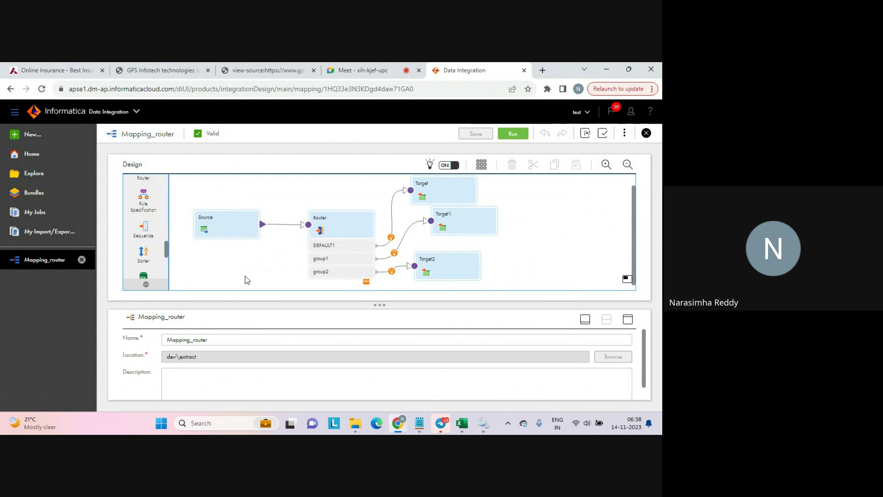
# - Add a '2 o/p ports:' heading above the router notes with NEXTVAL running and CURVAL restore
pyautogui.moveTo(419, 423)
pyautogui.click(452, 385)
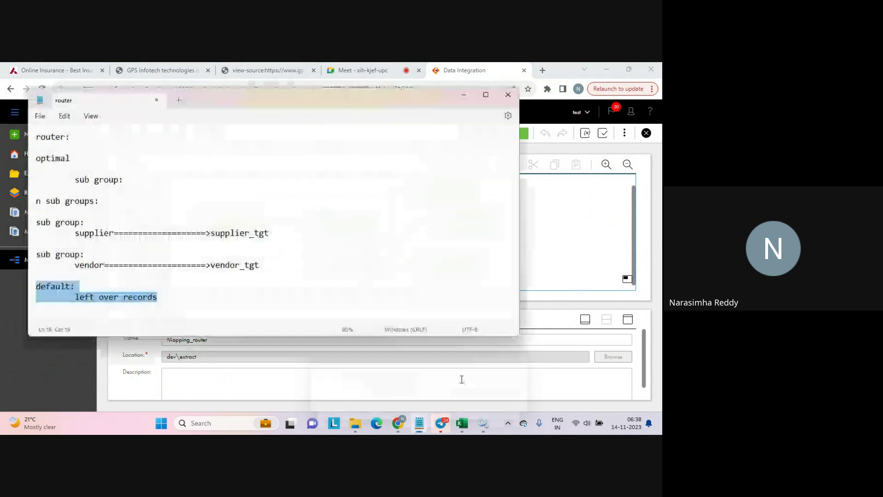
pyautogui.click(197, 305)
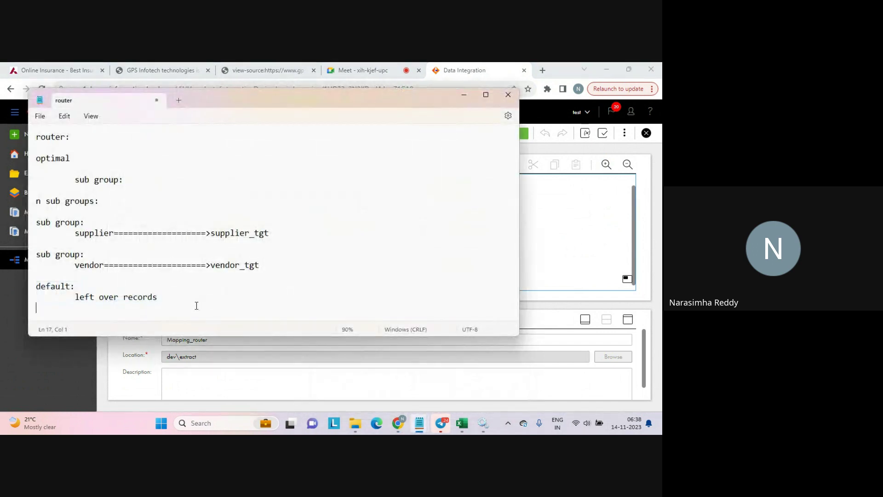
pyautogui.hotkey('ctrl', 'Home')
pyautogui.press('Return')
pyautogui.press('Return')
pyautogui.press('Return')
pyautogui.press('Up')
pyautogui.press('Up')
pyautogui.press('Up')
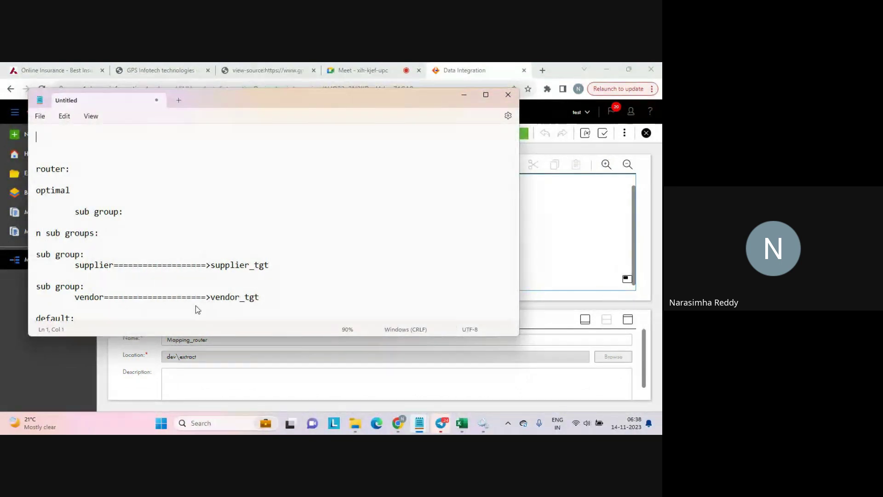
pyautogui.write('2 o/p ports:')
pyautogui.press('Return')
pyautogui.press('capslock')
pyautogui.write('NE')
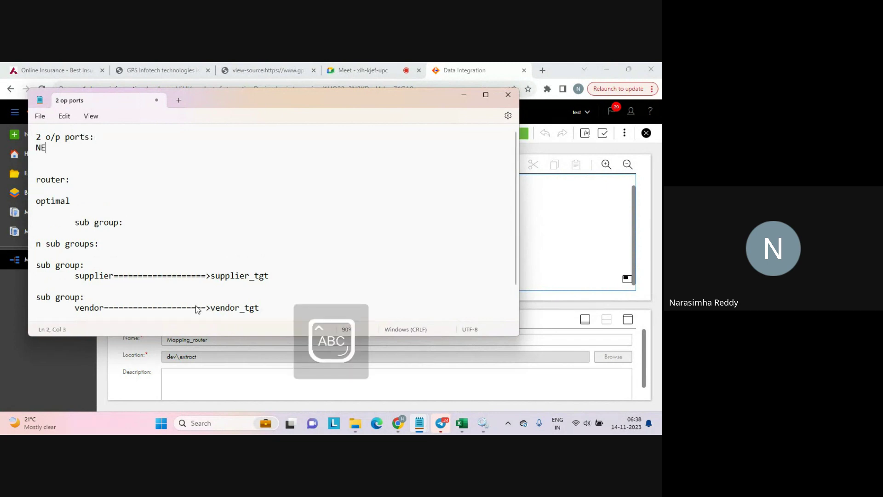
pyautogui.write('XTVAL')
pyautogui.press('Return')
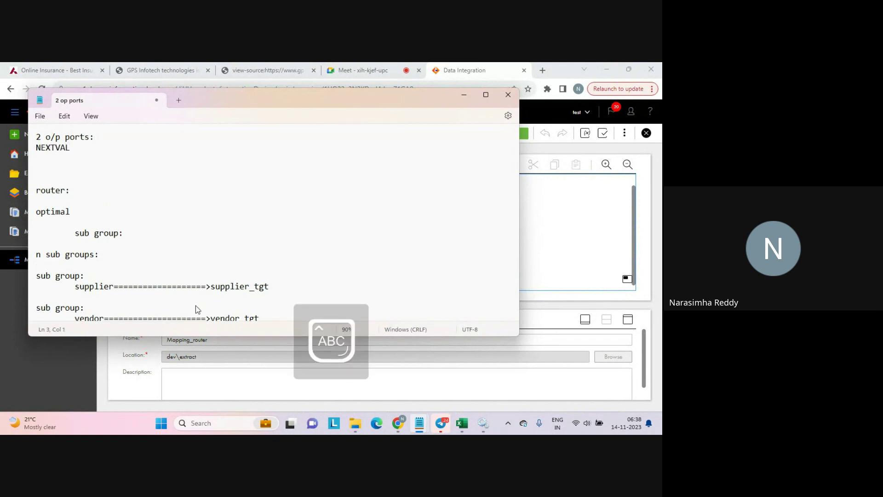
pyautogui.write('CURVAL')
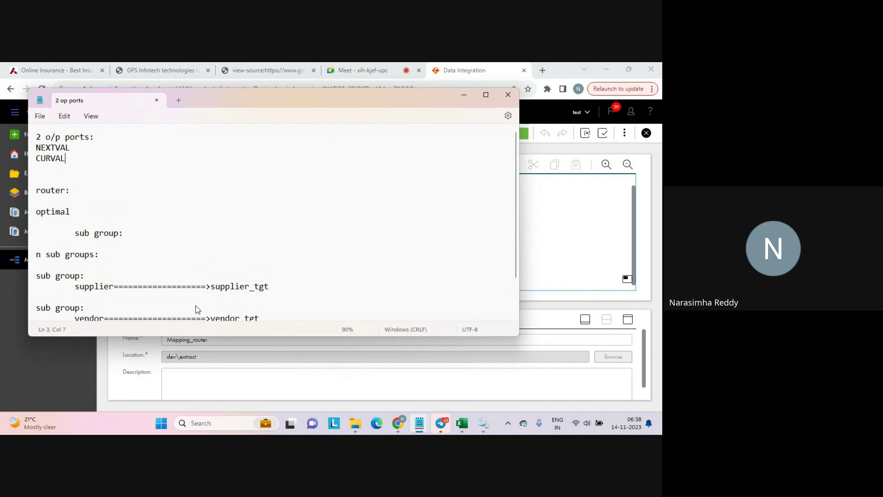
pyautogui.press('Return')
pyautogui.press('capslock')
pyautogui.press('Return')
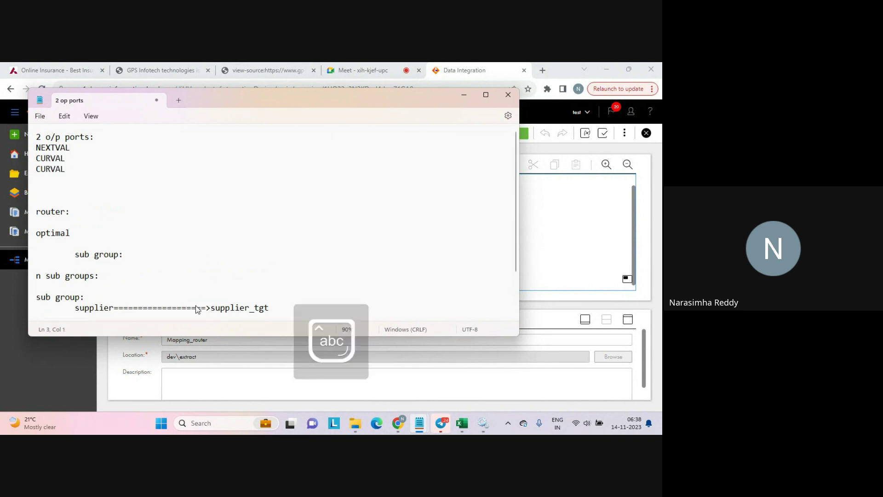
pyautogui.press('Up')
pyautogui.press('Tab')
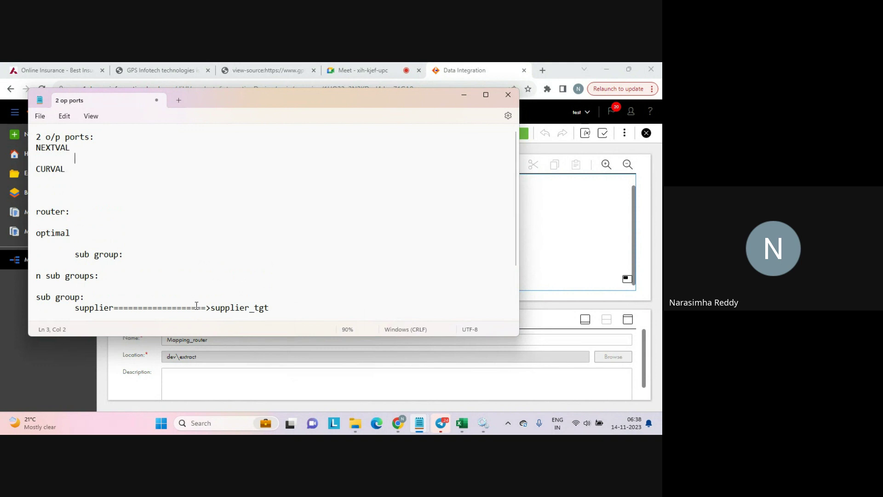
pyautogui.write('running')
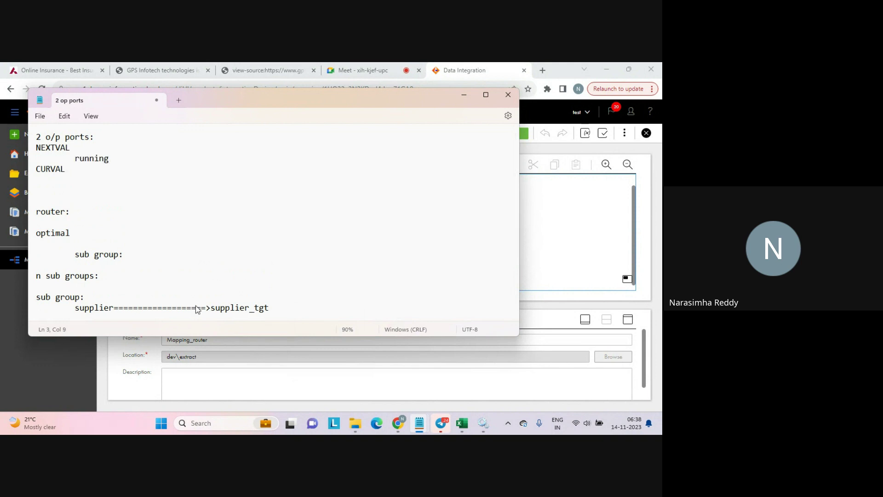
pyautogui.write(' CURVAL \trestore')
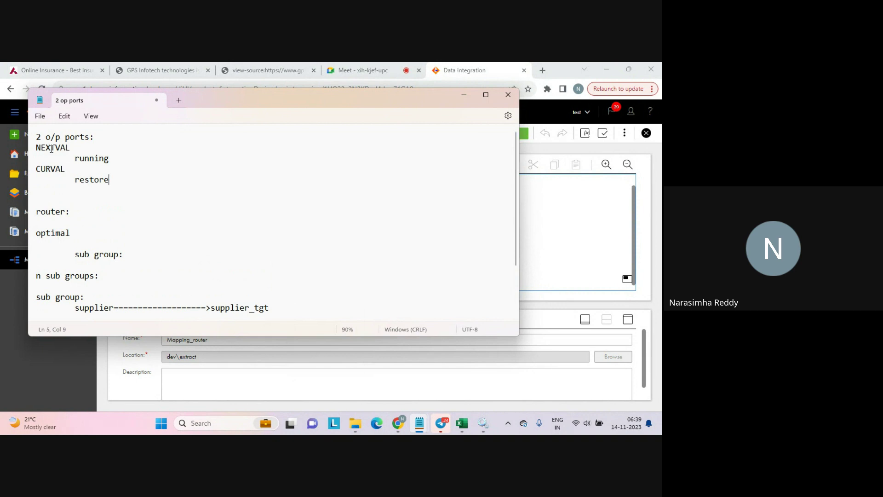
# - Highlight NEXTVAL and CURVAL, add blank lines above router:, and type 'intial' under restore
pyautogui.moveTo(38, 147); pyautogui.dragTo(115, 158)
pyautogui.doubleClick(57, 170)
pyautogui.click(118, 196)
pyautogui.press('Return')
pyautogui.press('Return')
pyautogui.press('Return')
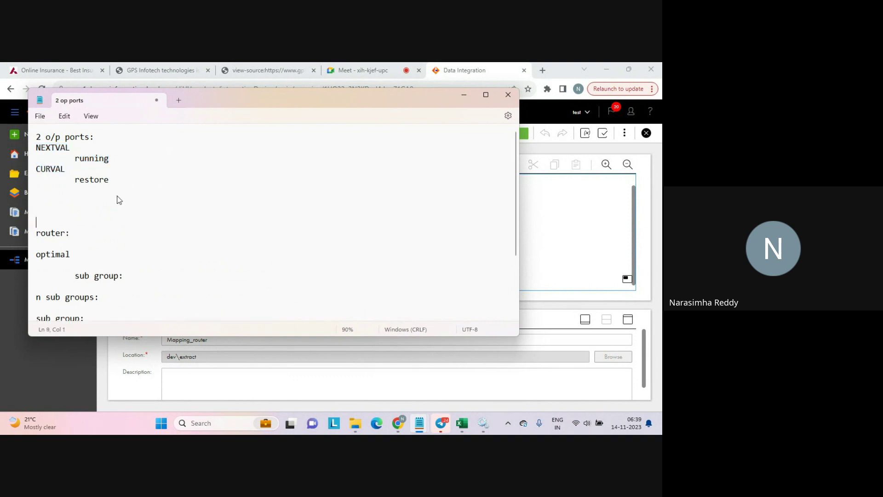
pyautogui.press('Up')
pyautogui.press('Up')
pyautogui.press('Up')
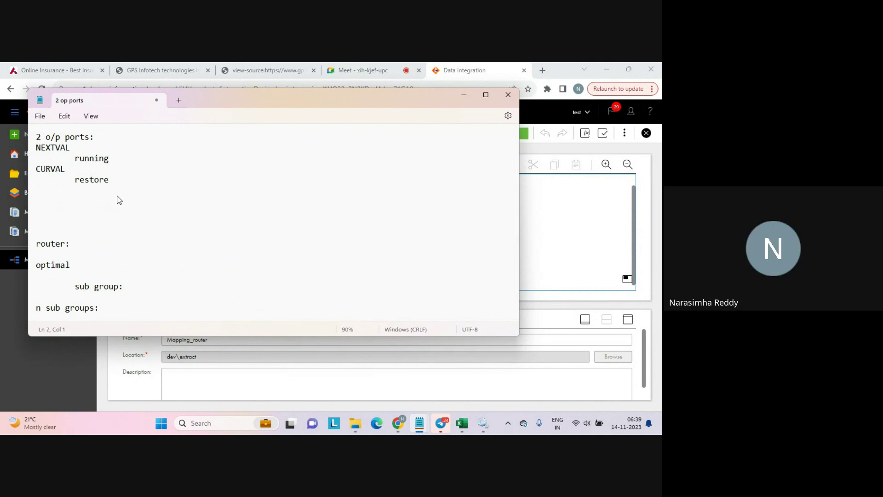
pyautogui.tripleClick(58, 150)
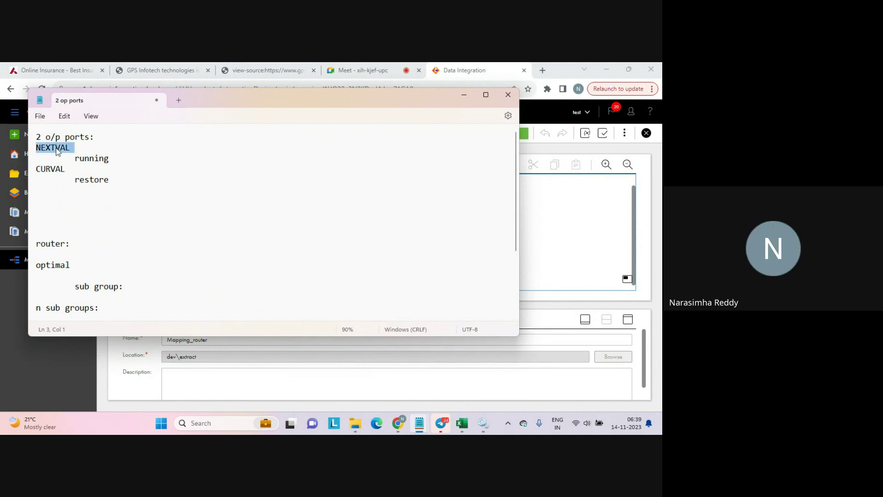
pyautogui.click(56, 149)
pyautogui.doubleClick(57, 149)
pyautogui.click(63, 200)
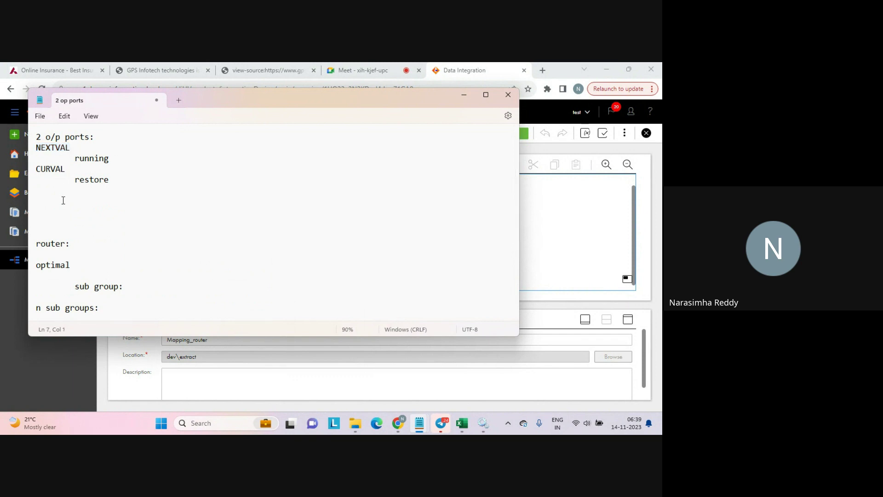
pyautogui.write('inti')
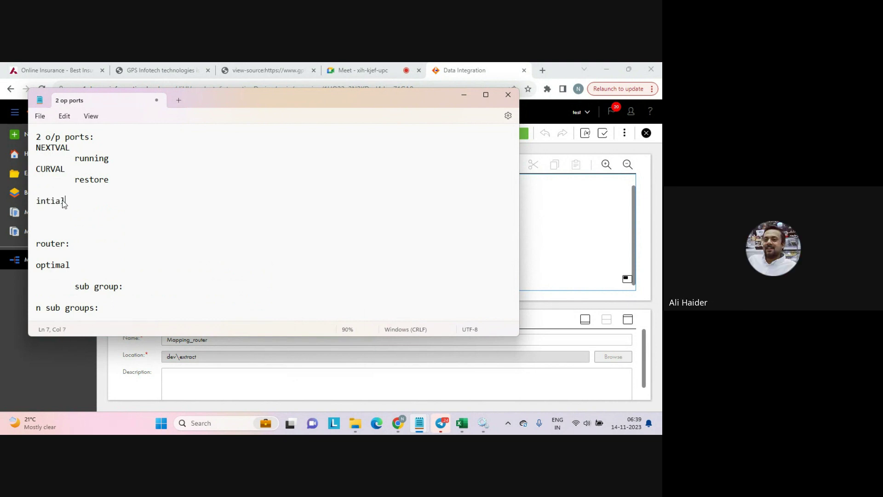
pyautogui.write('al')
pyautogui.press('Return')
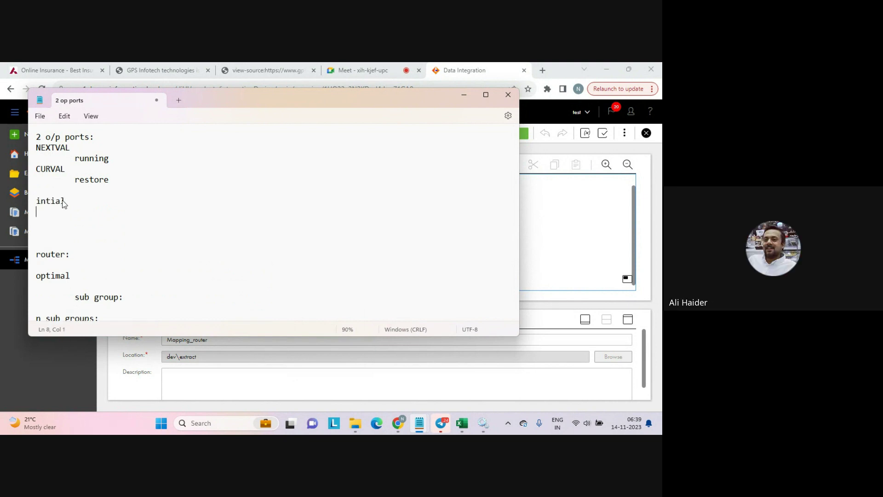
# - Select the NEXTVAL and CURVAL lines while explaining, and correct 'intial' to 'initial'
pyautogui.hotkey('ctrl', 'Home')
pyautogui.press('Down')
pyautogui.hotkey('shift', 'Down')
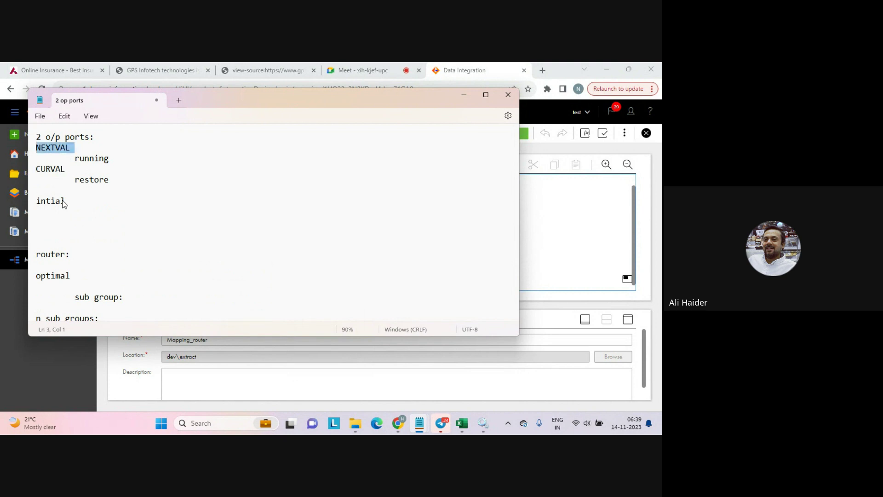
pyautogui.press('Down')
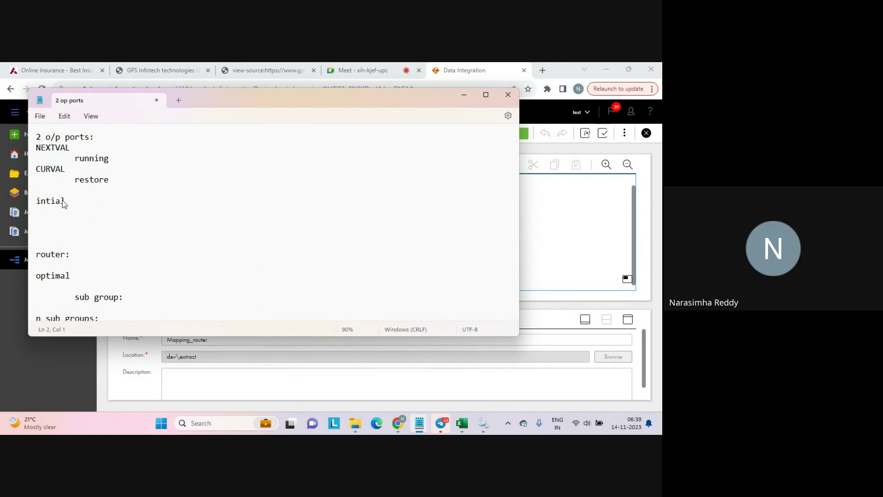
pyautogui.hotkey('shift', 'Right')
pyautogui.hotkey('shift', 'Right')
pyautogui.hotkey('shift', 'Right')
pyautogui.hotkey('shift', 'Right')
pyautogui.hotkey('shift', 'Right')
pyautogui.hotkey('shift', 'Right')
pyautogui.press('Left')
pyautogui.hotkey('shift', 'Down')
pyautogui.hotkey('shift', 'End')
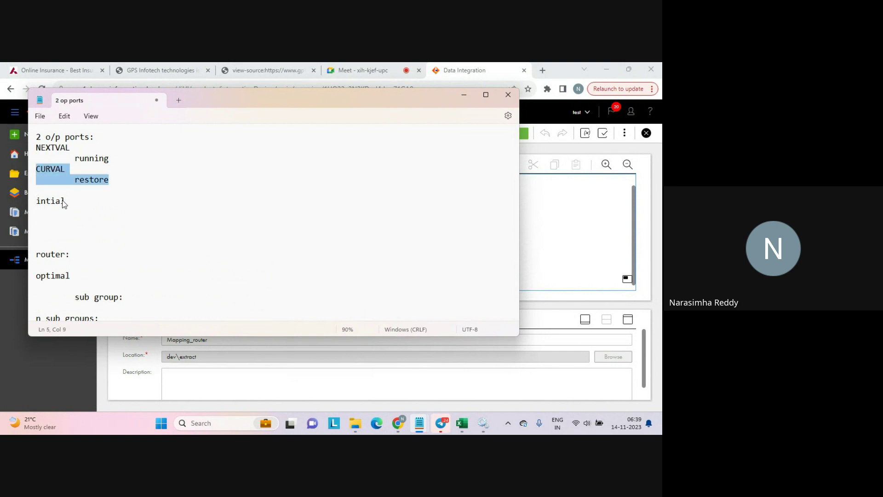
pyautogui.press('Down')
pyautogui.press('Down')
pyautogui.press('Down')
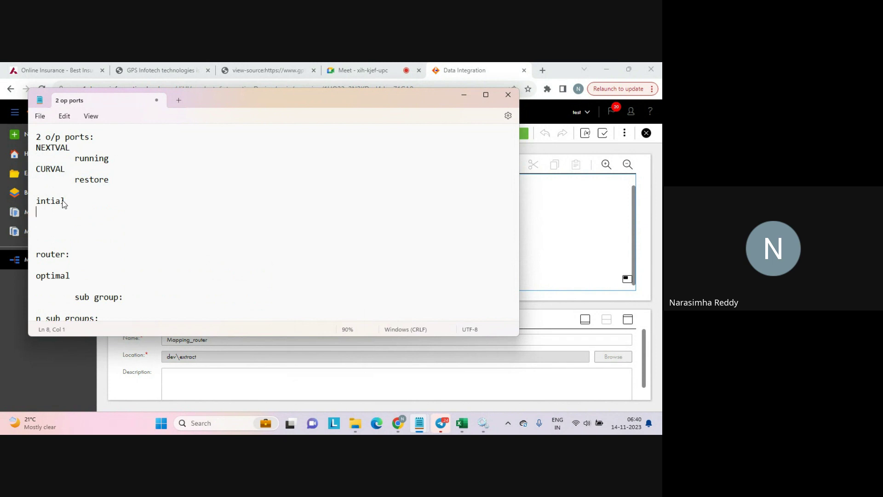
pyautogui.press('Up')
pyautogui.press('Up')
pyautogui.press('Up')
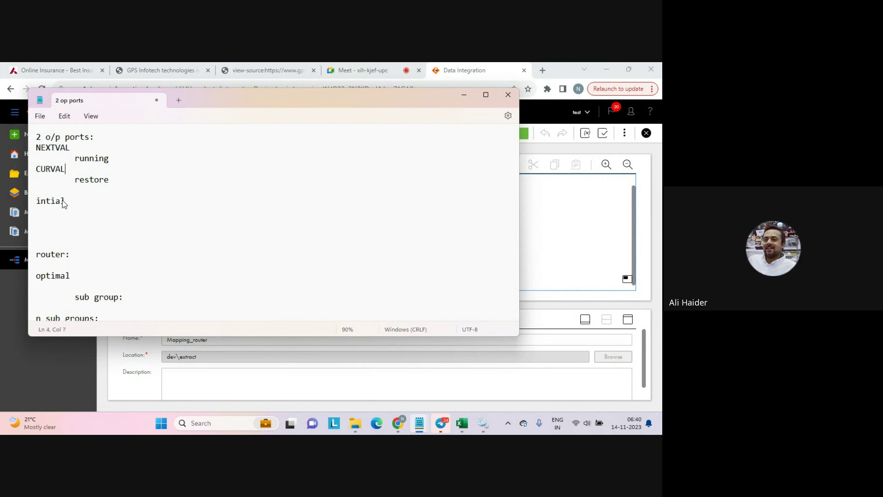
pyautogui.press('Up')
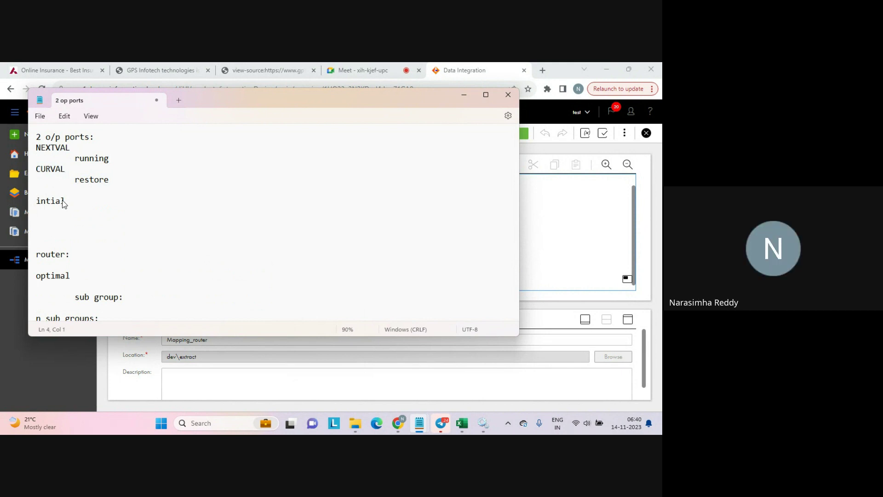
pyautogui.hotkey('shift', 'Down')
pyautogui.hotkey('shift', 'Down')
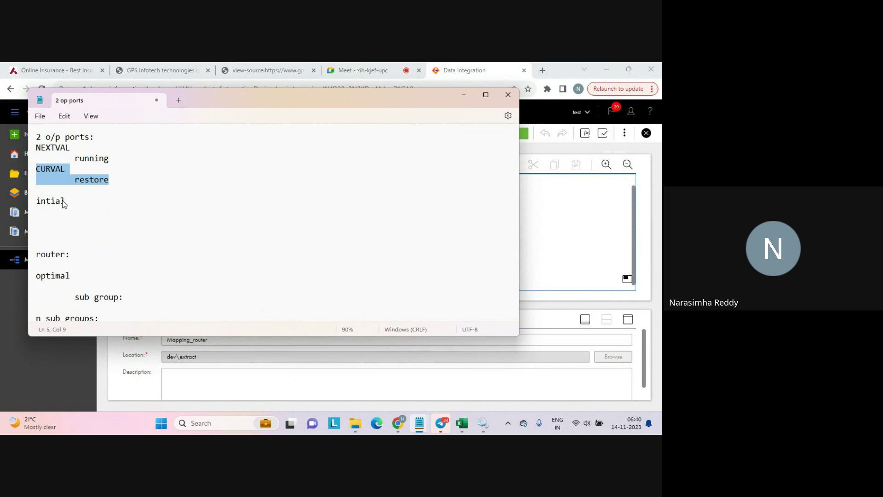
pyautogui.press('Left')
pyautogui.hotkey('shift', 'Down')
pyautogui.hotkey('shift', 'Down')
pyautogui.press('Left')
pyautogui.press('Down')
pyautogui.press('Down')
pyautogui.press('Down')
pyautogui.press('Down')
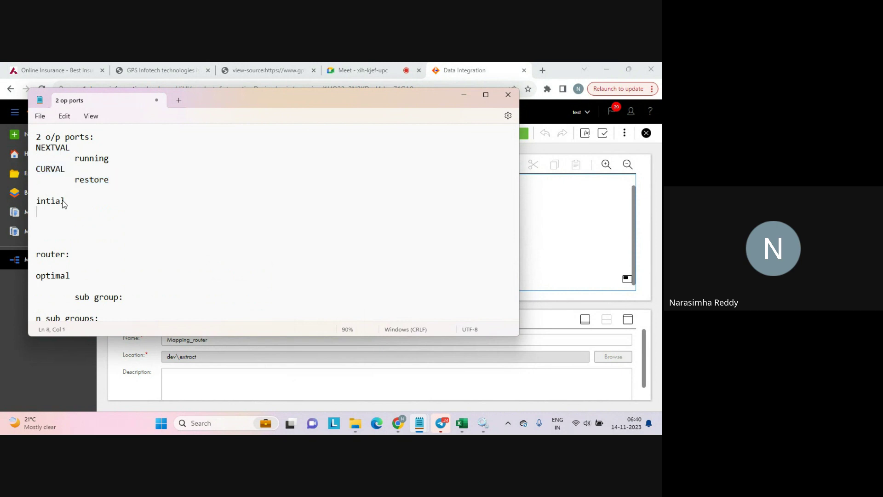
pyautogui.press('Up')
pyautogui.press('Right')
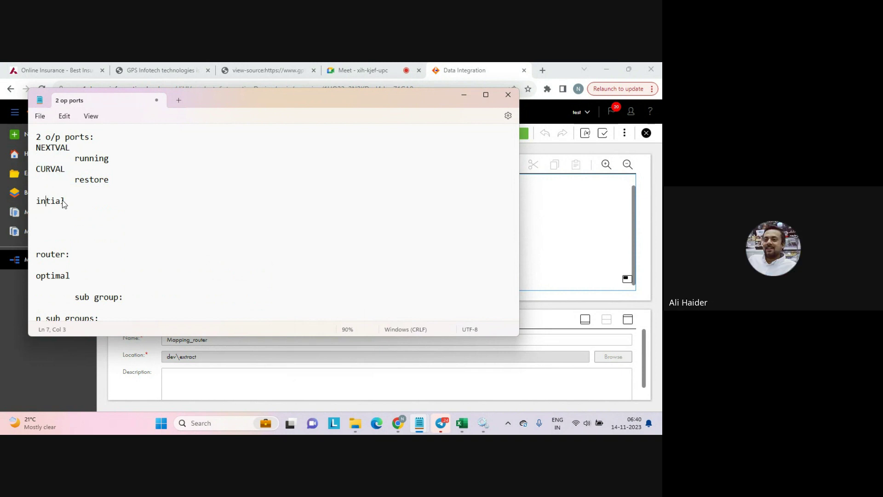
pyautogui.write('i')
pyautogui.press('Down')
pyautogui.hotkey('shift', 'Up')
pyautogui.hotkey('shift', 'Up')
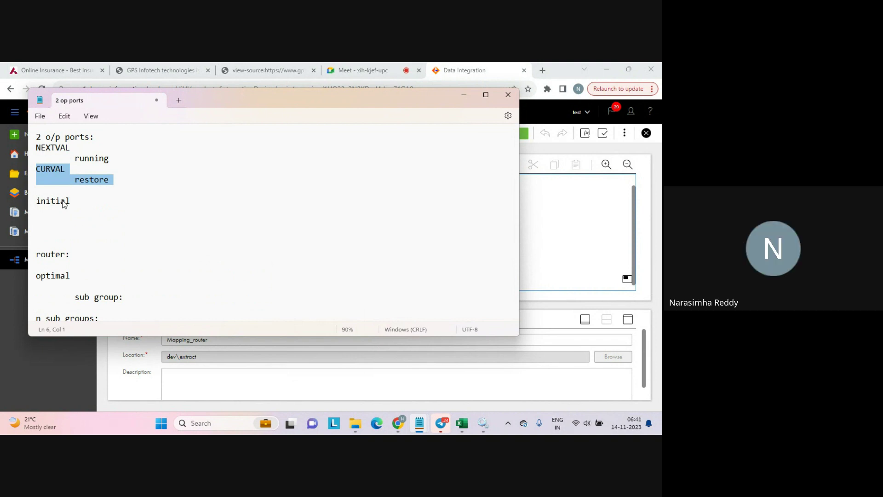
# - Add a 'usage' heading above initial, then list increment and max... below it
pyautogui.click(51, 212)
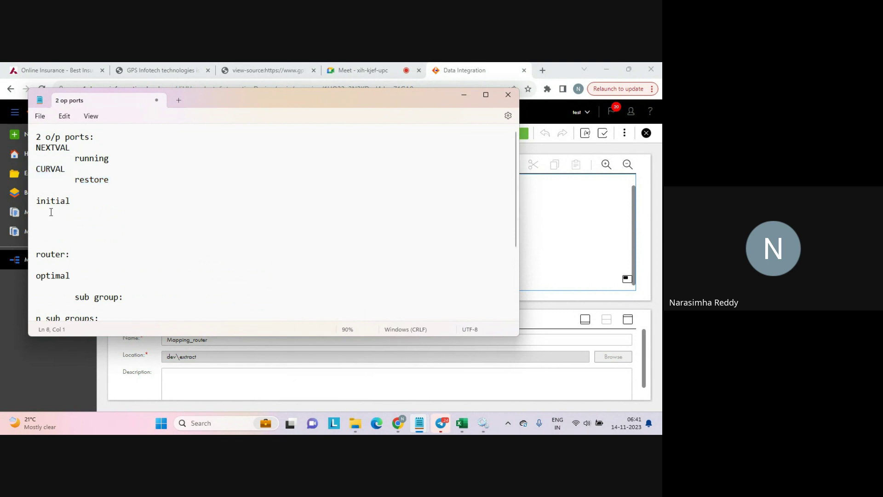
pyautogui.click(88, 188)
pyautogui.press('Return')
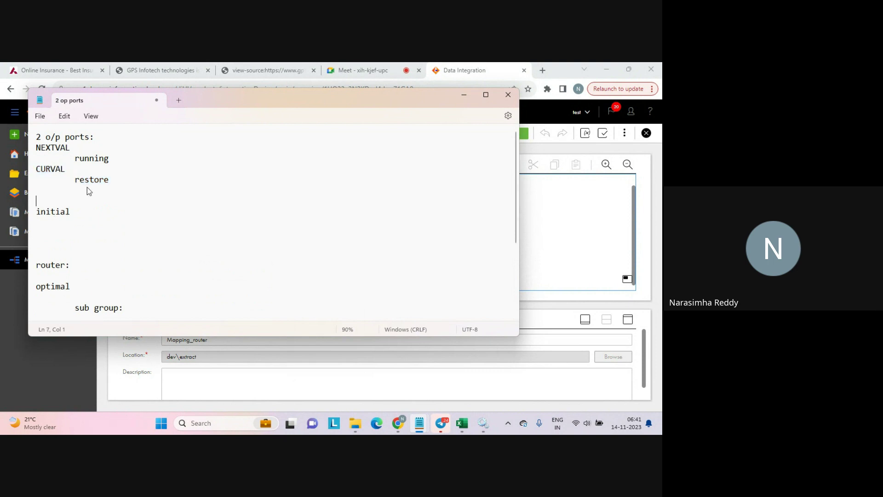
pyautogui.write('usage:')
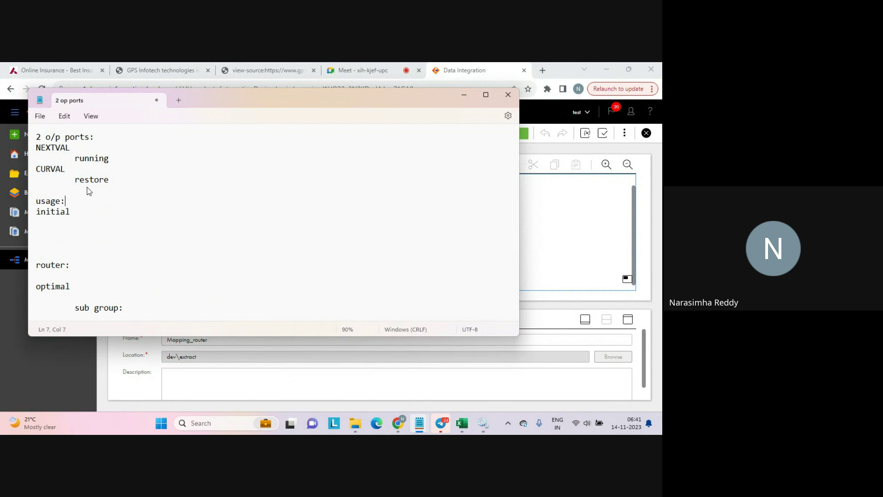
pyautogui.press('Return')
pyautogui.press('Down')
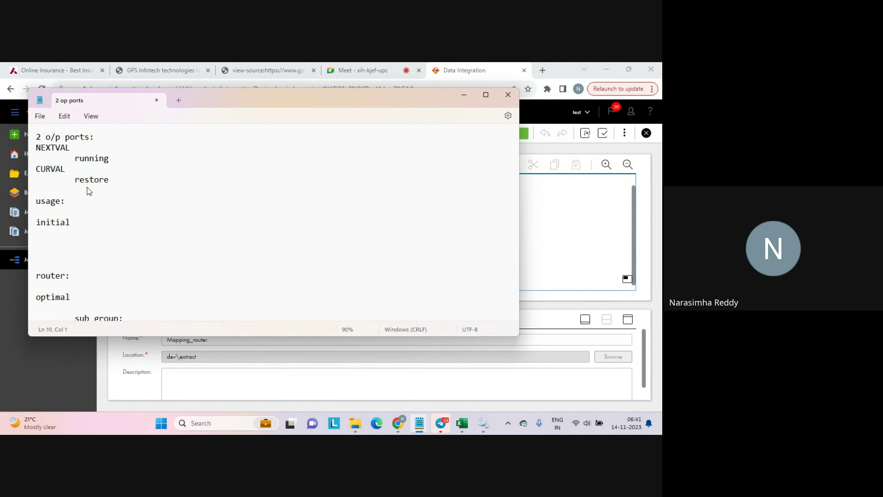
pyautogui.press('Down')
pyautogui.write('increment')
pyautogui.press('Return')
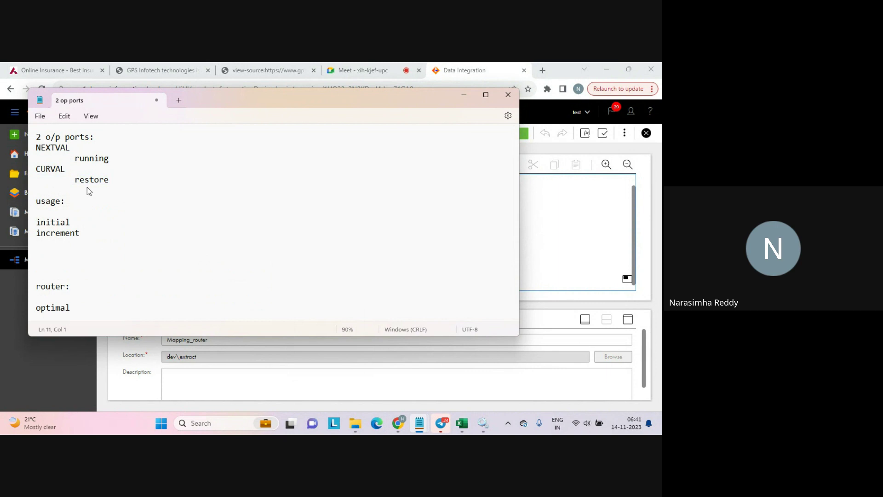
pyautogui.write('max...')
pyautogui.press('Return')
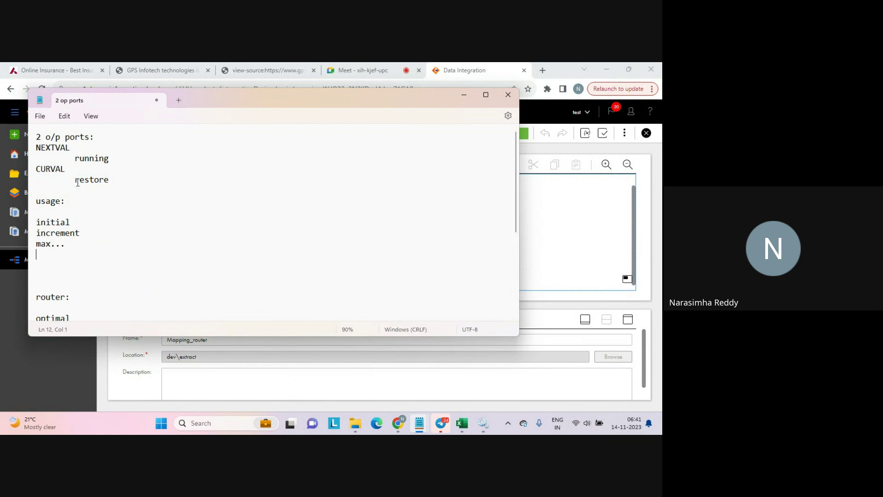
# - Highlight initial, increment and max in turn to point out each usage item
pyautogui.doubleClick(47, 226)
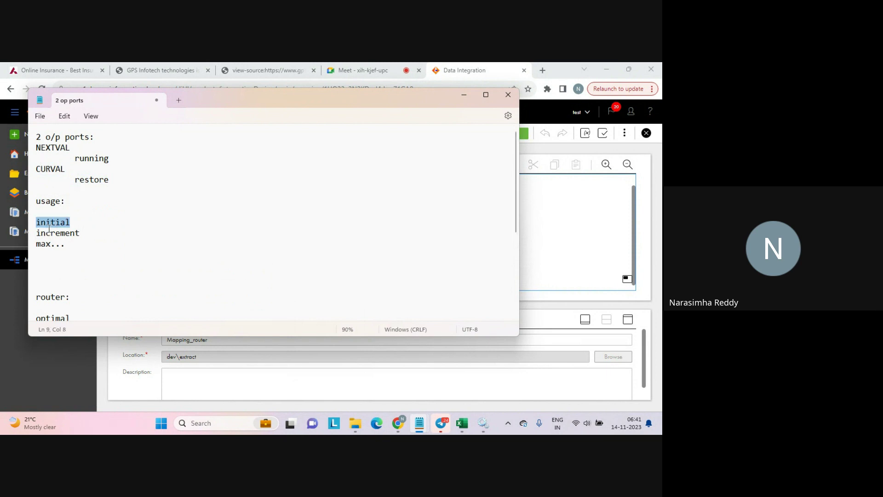
pyautogui.doubleClick(48, 233)
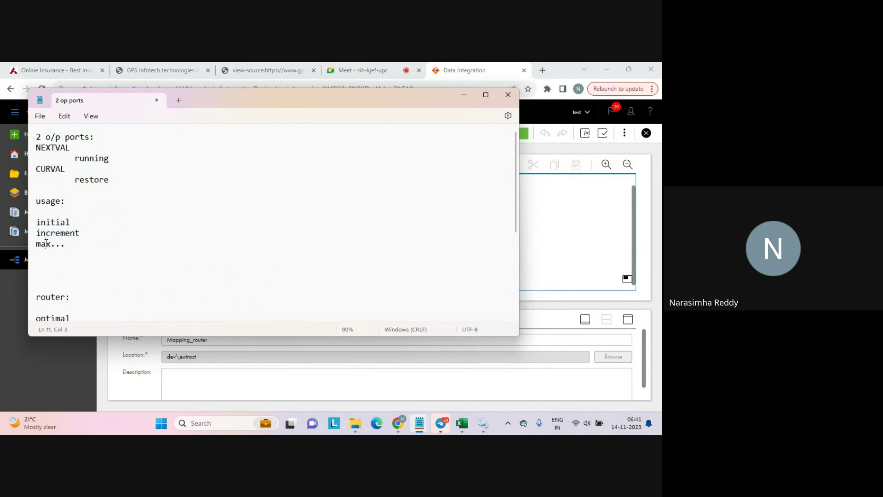
pyautogui.doubleClick(46, 244)
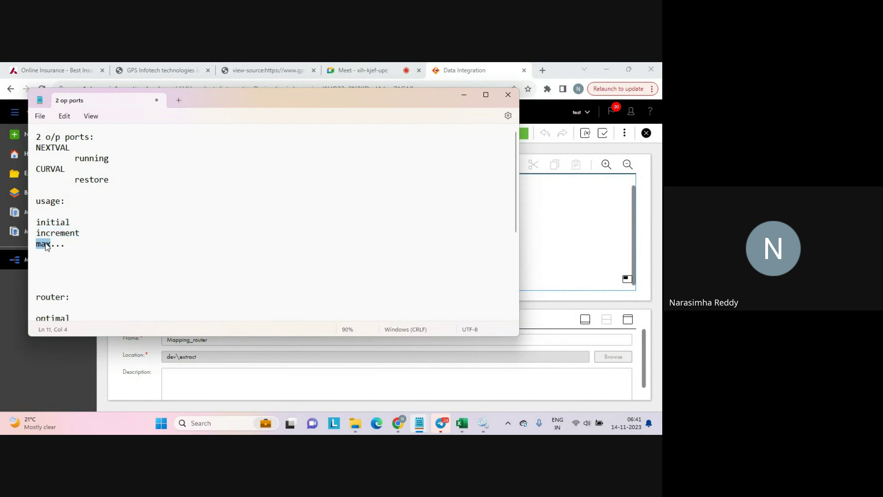
pyautogui.click(70, 267)
# - Type a '2 ways:' heading followed by 'sequence' and 'shared sequence:' on separate lines
pyautogui.write('2 ways:')
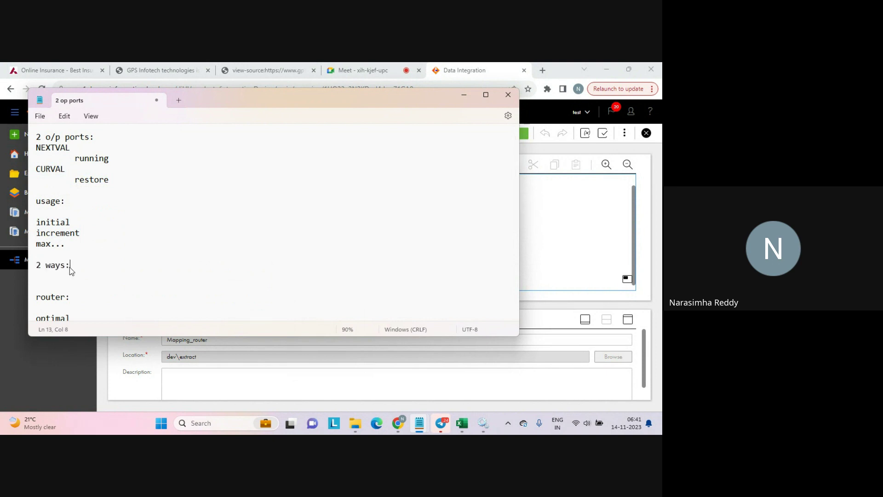
pyautogui.press('Return')
pyautogui.press('Return')
pyautogui.write('sequence')
pyautogui.press('Return')
pyautogui.press('Return')
pyautogui.write('shar')
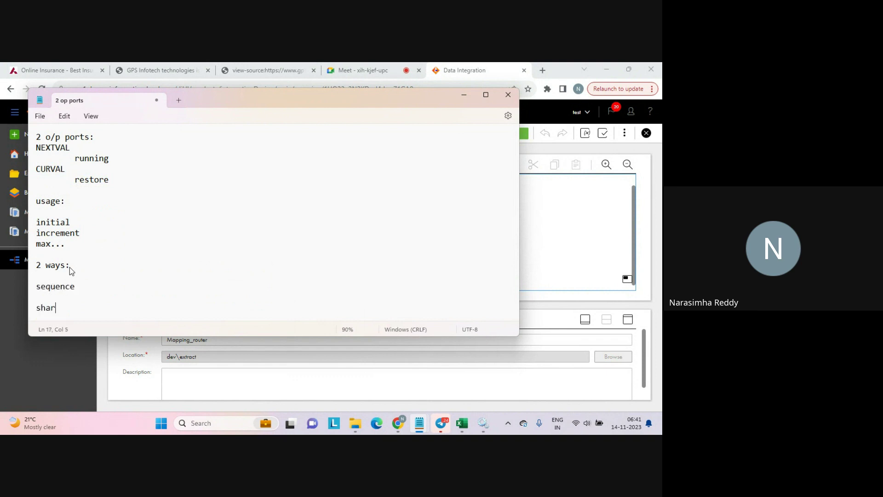
pyautogui.write('ed sequence:')
pyautogui.press('Return')
pyautogui.press('Return')
pyautogui.press('Return')
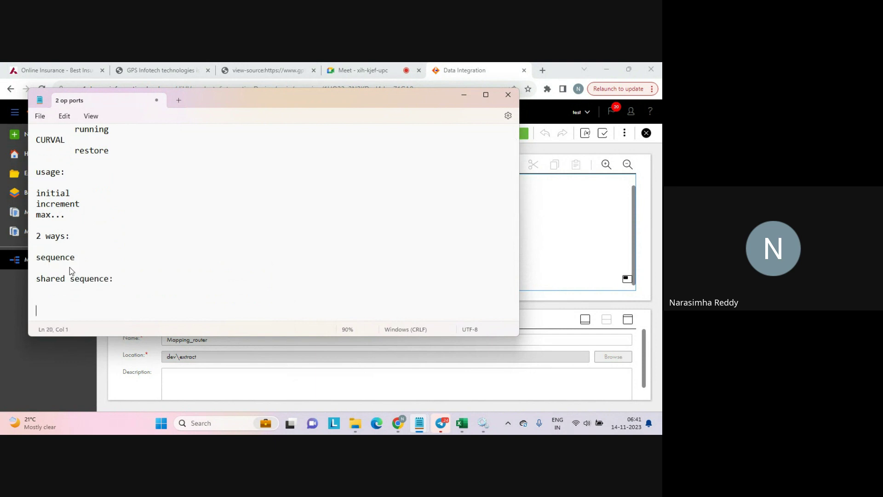
# - Highlight the usage lines and the shared sequence: line while explaining the two ways
pyautogui.press('Up')
pyautogui.press('Up')
pyautogui.press('Up')
pyautogui.press('Up')
pyautogui.press('Up')
pyautogui.press('Up')
pyautogui.press('Up')
pyautogui.press('Up')
pyautogui.hotkey('shift', 'Up')
pyautogui.hotkey('shift', 'Up')
pyautogui.hotkey('shift', 'Up')
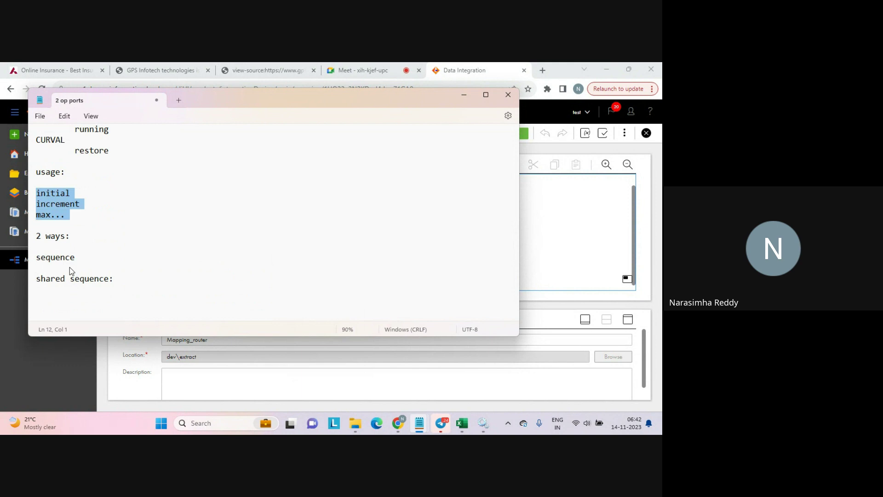
pyautogui.moveTo(58, 268); pyautogui.dragTo(136, 287)
pyautogui.click(137, 287)
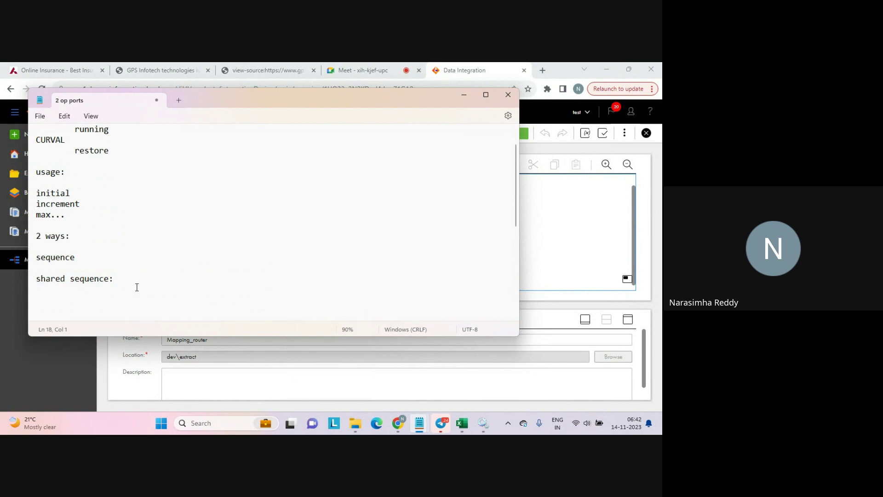
pyautogui.tripleClick(56, 278)
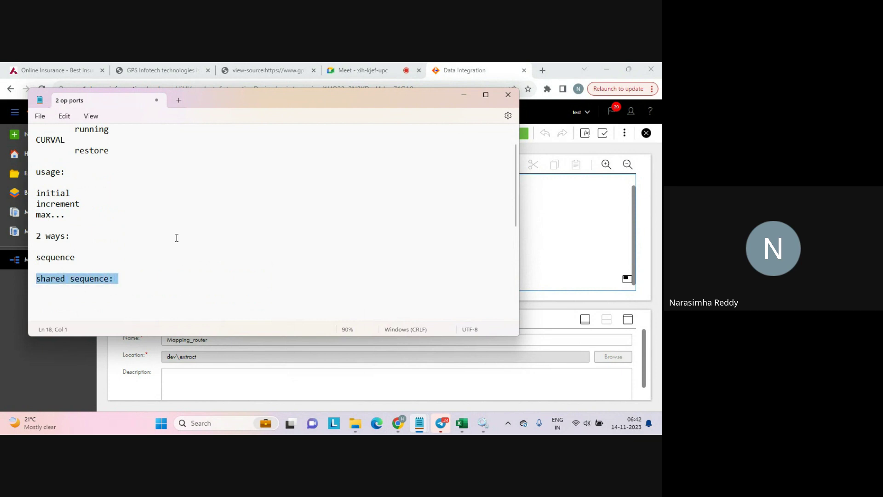
pyautogui.click(85, 263)
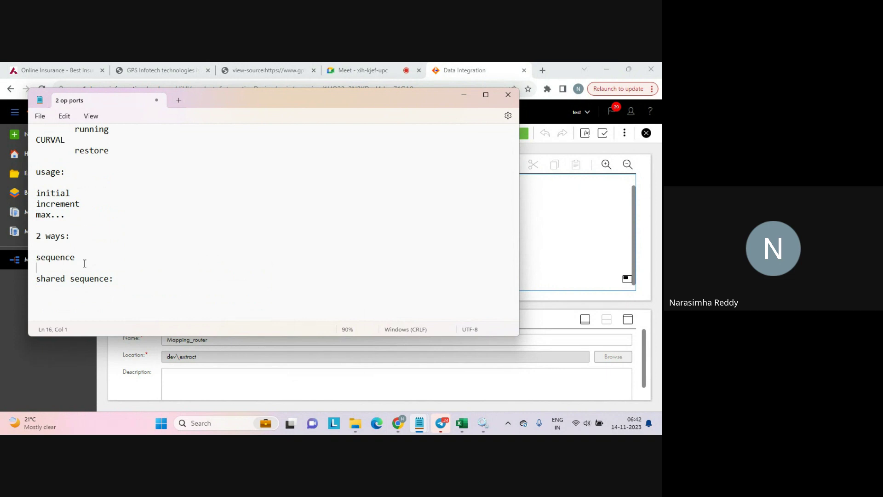
pyautogui.click(123, 296)
# - Type 'cycle:' with indented values 1, 2, 3 and back to 1
pyautogui.write('cycle:')
pyautogui.press('Return')
pyautogui.write('1')
pyautogui.press('Return')
pyautogui.press('Tab')
pyautogui.write('2')
pyautogui.press('Return')
pyautogui.press('Tab')
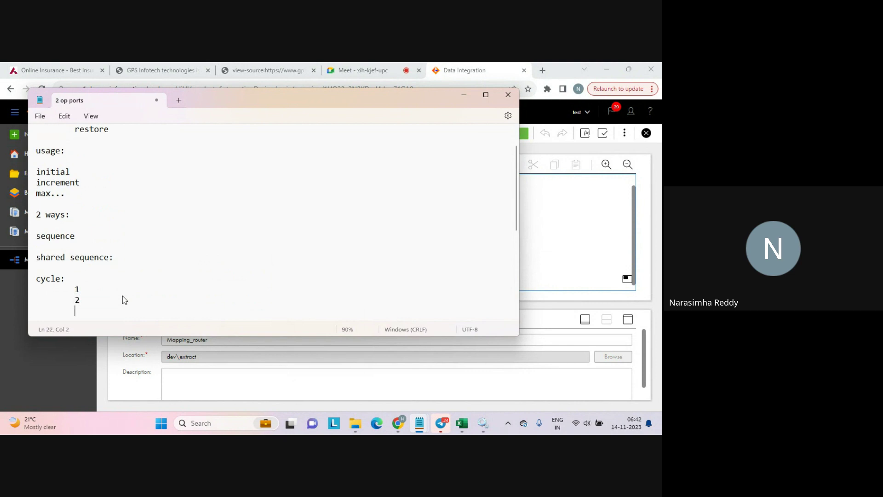
pyautogui.write('3')
pyautogui.press('Return')
pyautogui.press('Tab')
pyautogui.write('4')
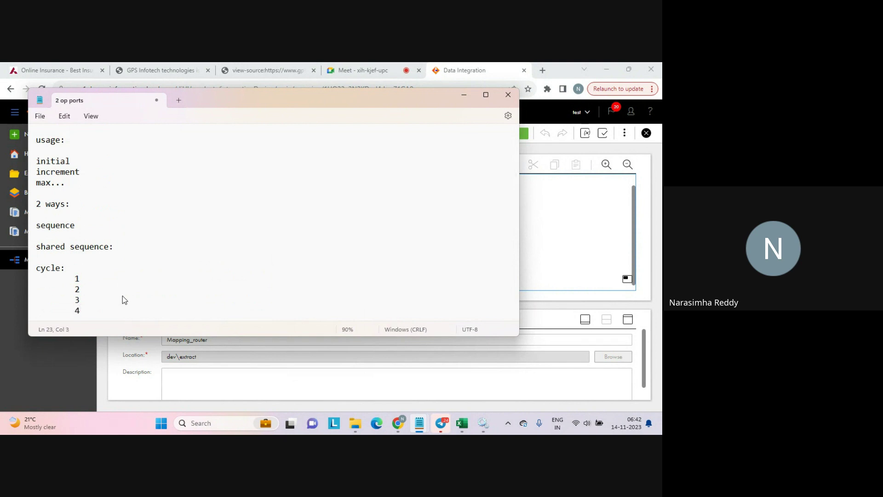
pyautogui.press('BackSpace')
pyautogui.write('1')
# - Highlight 3 as the end value and the cycle: heading, then return to Mapping_router
pyautogui.doubleClick(77, 300)
pyautogui.tripleClick(51, 268)
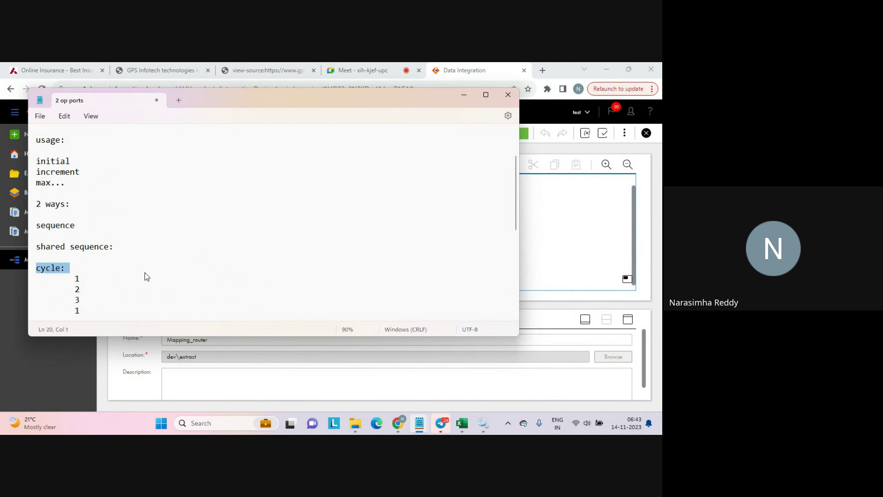
pyautogui.click(603, 229)
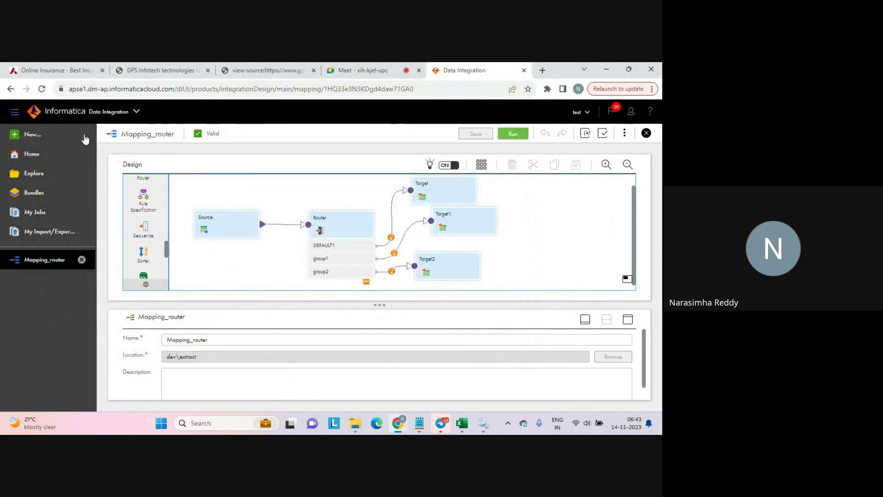
# - Create a blank mapping, Mapping2, with a linked Source and Target, and select the Source
pyautogui.click(33, 137)
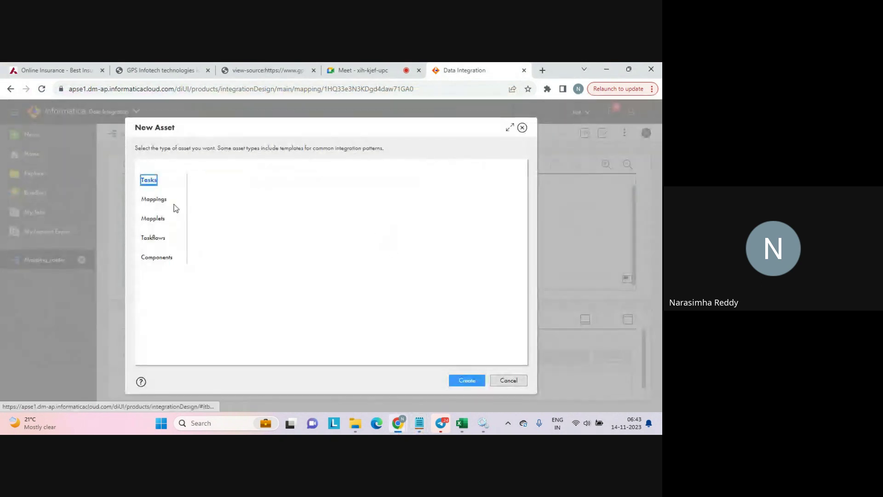
pyautogui.click(153, 198)
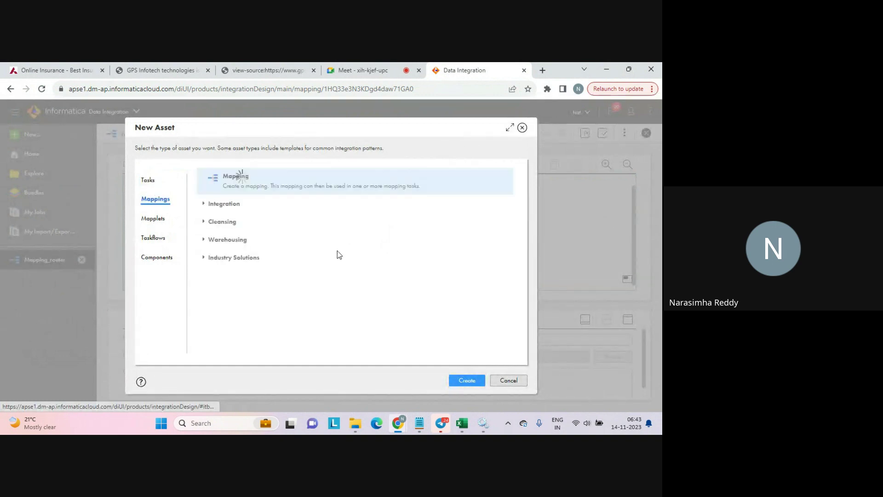
pyautogui.click(461, 381)
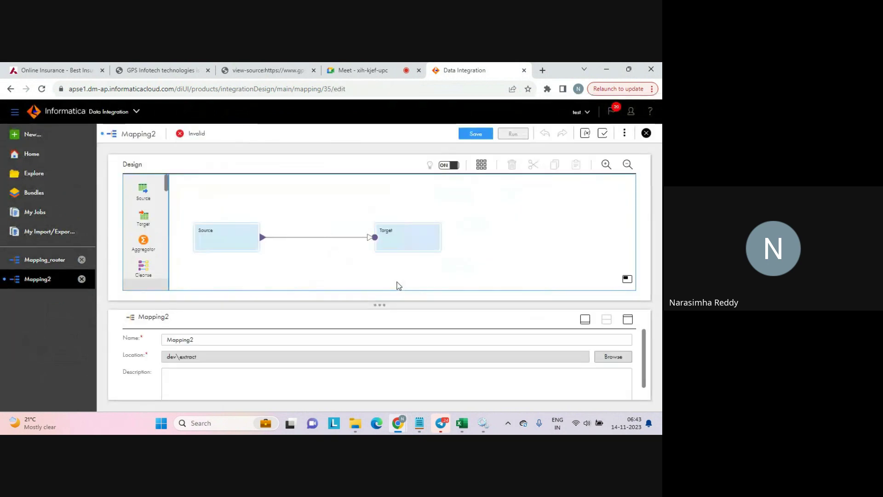
pyautogui.click(239, 235)
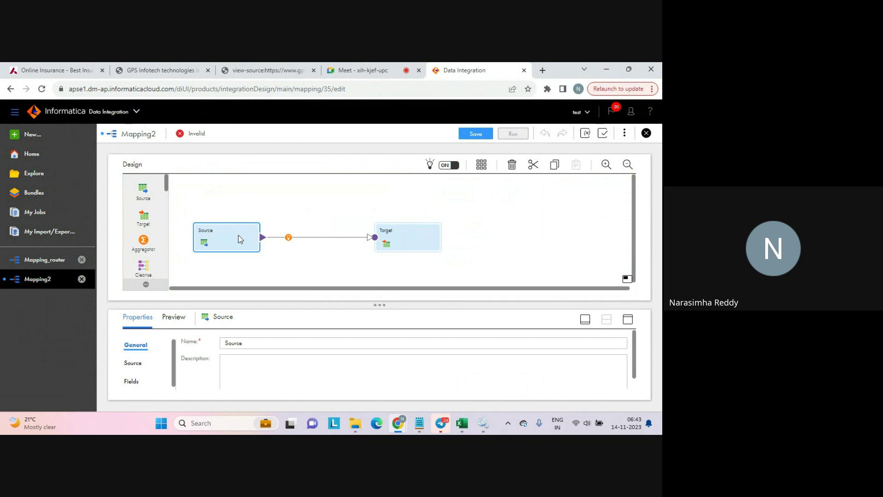
# - Drop a Sequence transformation onto the Source–Target link and align the Target beside it
pyautogui.moveTo(238, 235); pyautogui.dragTo(237, 227)
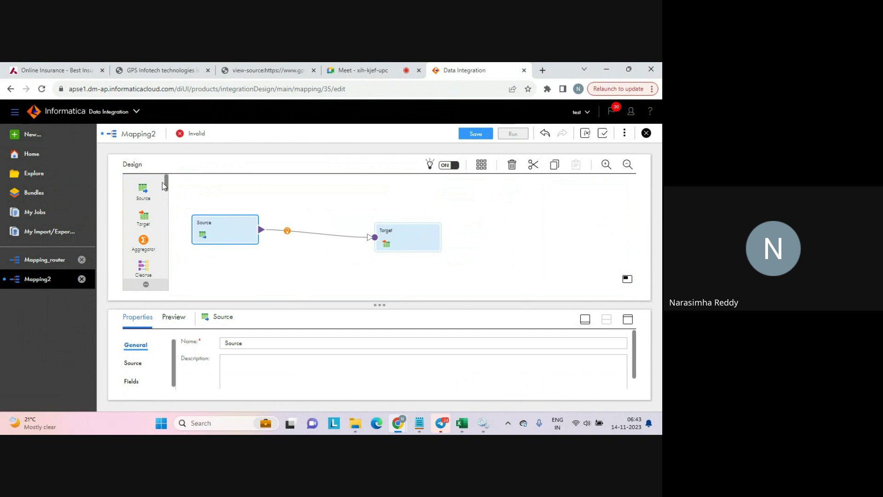
pyautogui.moveTo(166, 185); pyautogui.dragTo(160, 256)
pyautogui.moveTo(143, 197); pyautogui.dragTo(283, 224)
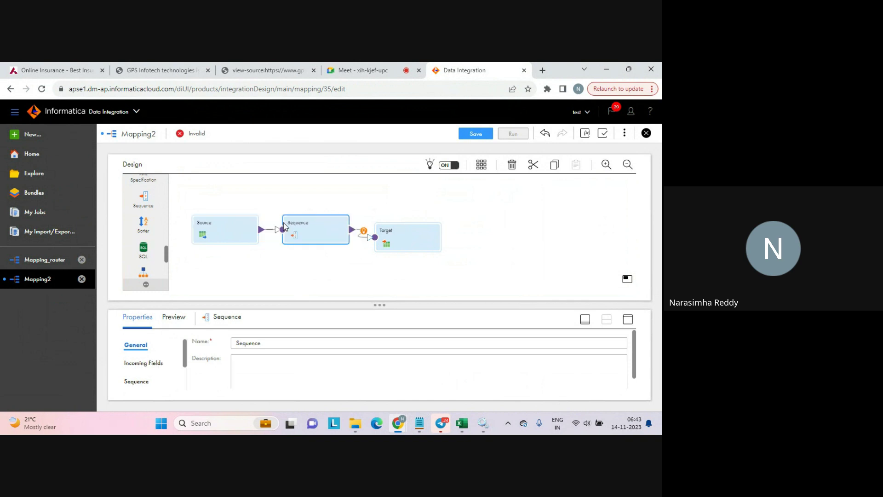
pyautogui.hotkey('alt', 'Tab')
pyautogui.hotkey('alt', 'Tab')
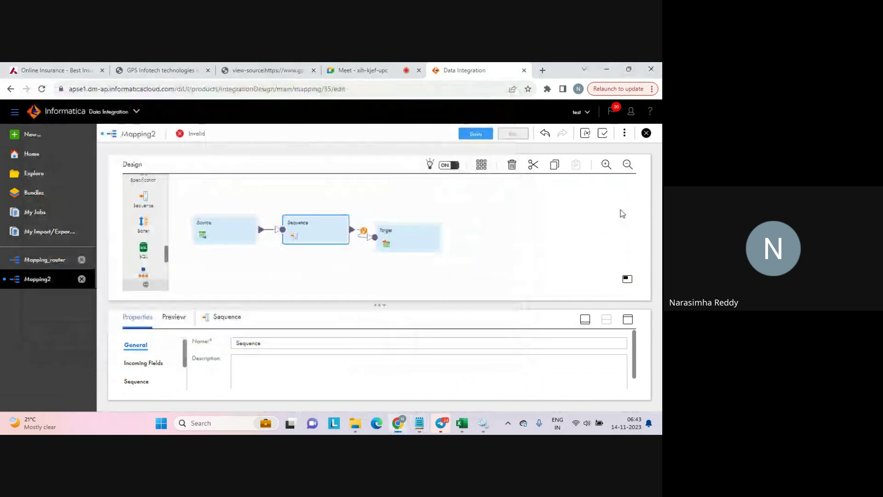
pyautogui.click(404, 201)
pyautogui.moveTo(400, 233); pyautogui.dragTo(416, 221)
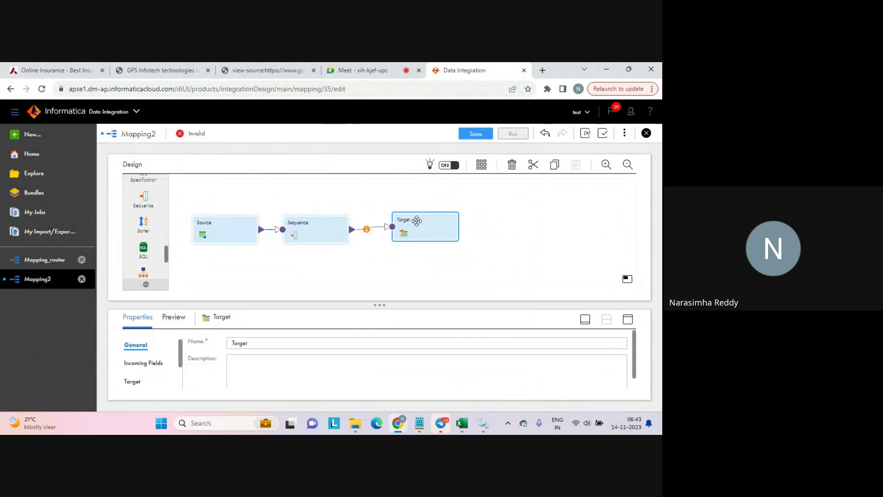
pyautogui.click(254, 232)
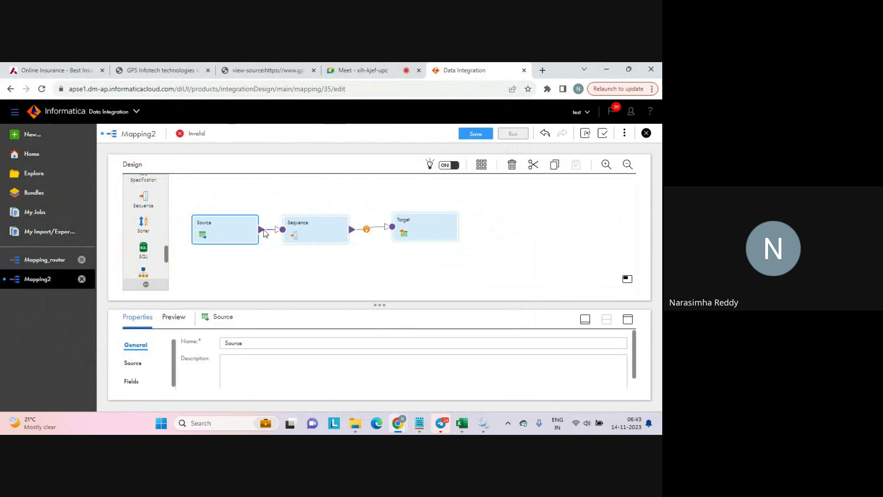
# - Set the Source's connection to source_connection
pyautogui.click(626, 321)
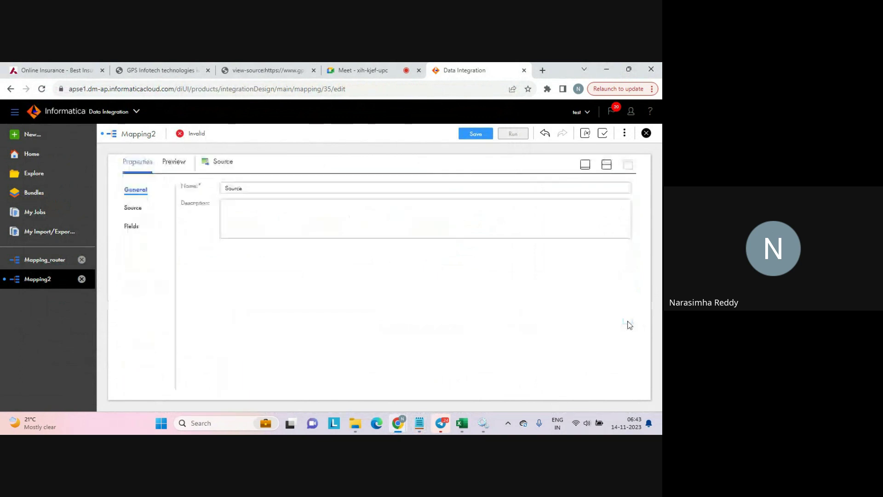
pyautogui.click(133, 208)
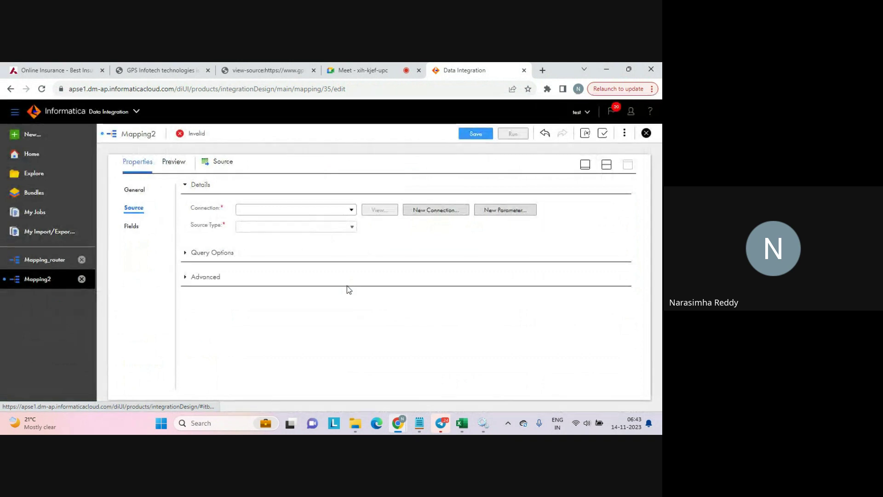
pyautogui.click(353, 210)
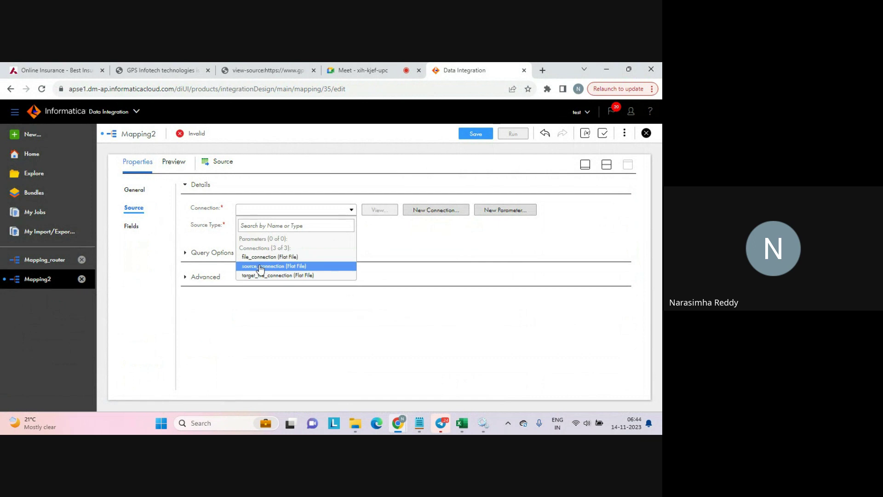
pyautogui.click(259, 265)
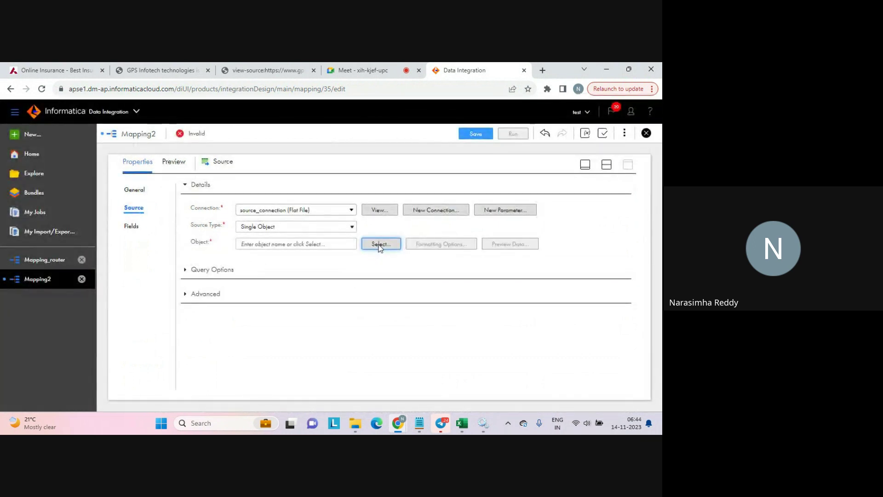
# - Search for 'seq' and choose seq_1.txt as the Source object
pyautogui.click(378, 246)
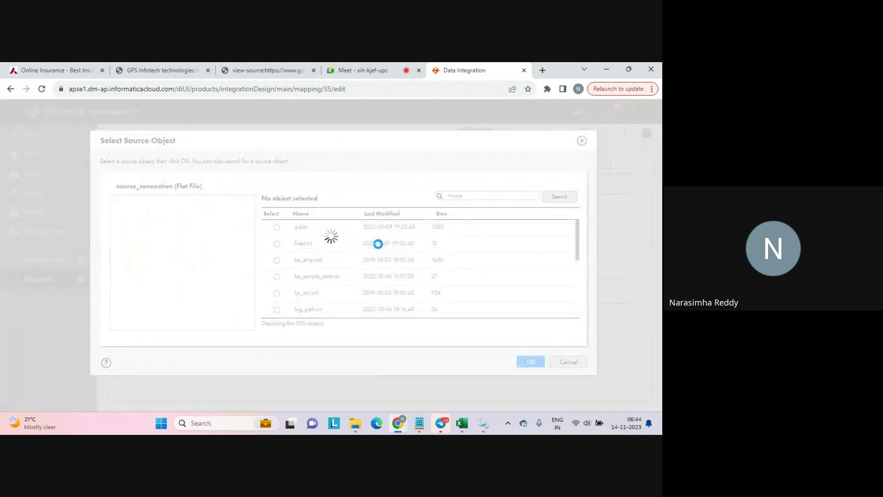
pyautogui.click(463, 194)
pyautogui.write('seq')
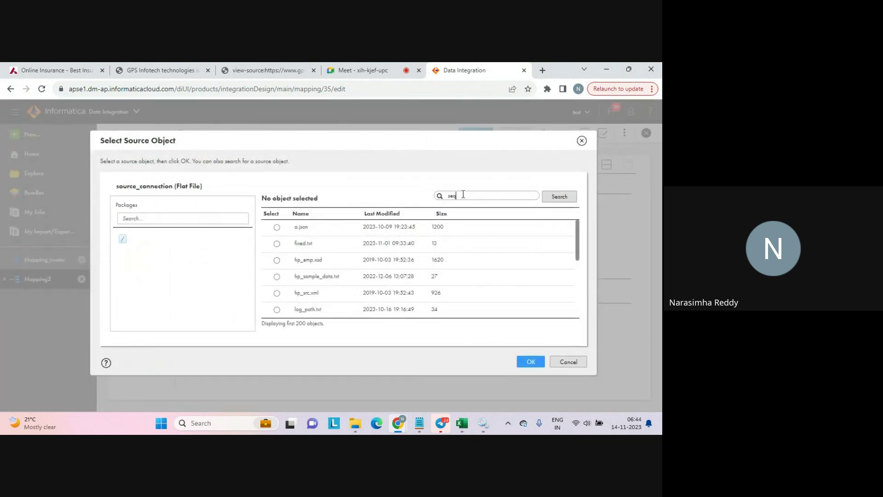
pyautogui.click(558, 197)
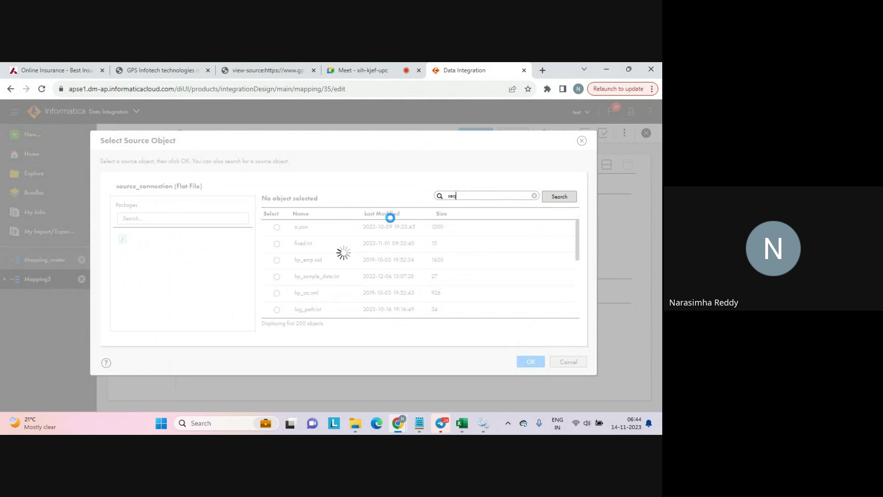
pyautogui.click(277, 227)
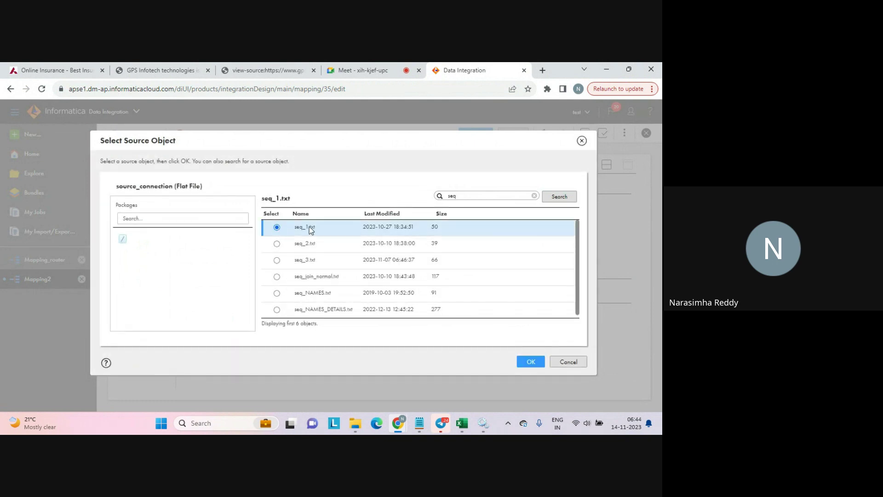
pyautogui.click(530, 361)
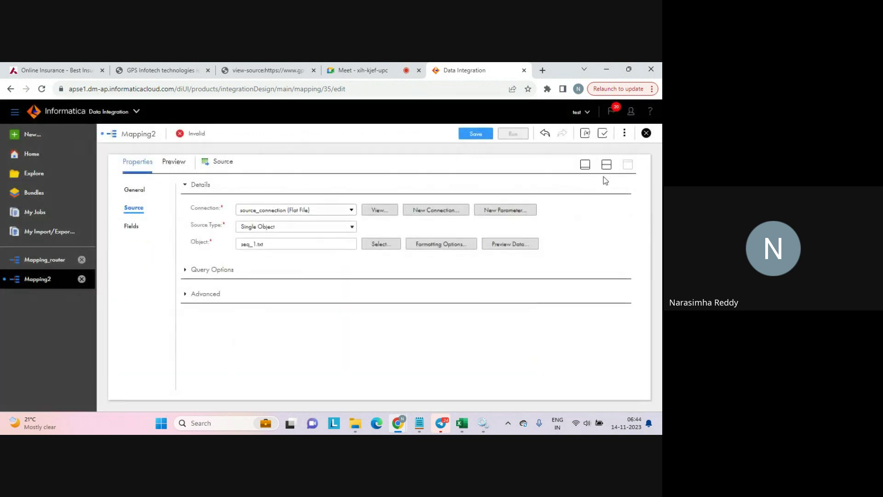
pyautogui.click(606, 164)
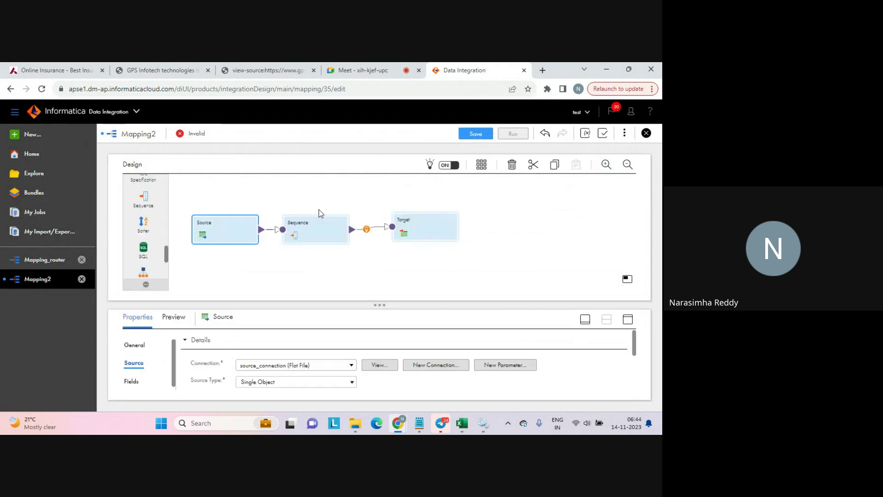
pyautogui.click(300, 231)
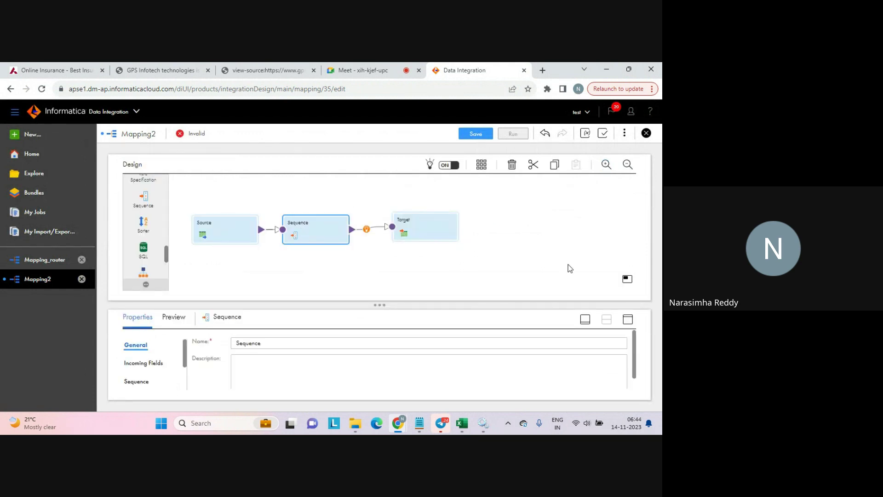
pyautogui.click(628, 319)
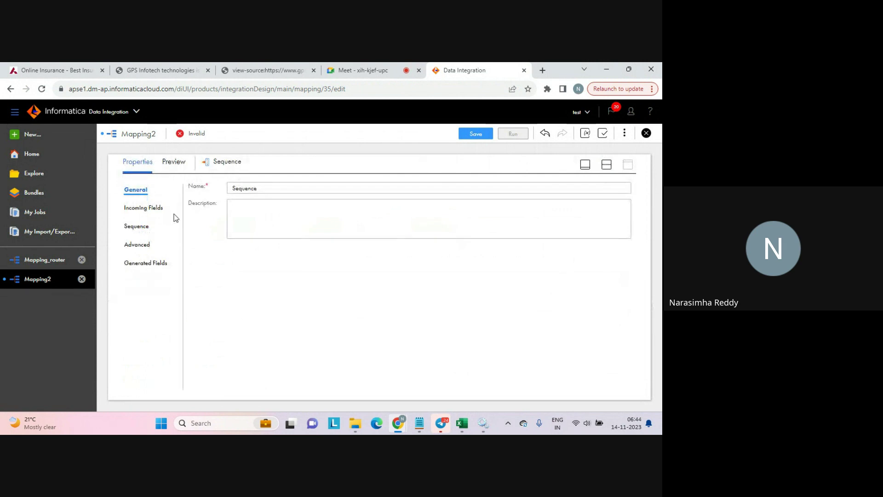
pyautogui.click(143, 209)
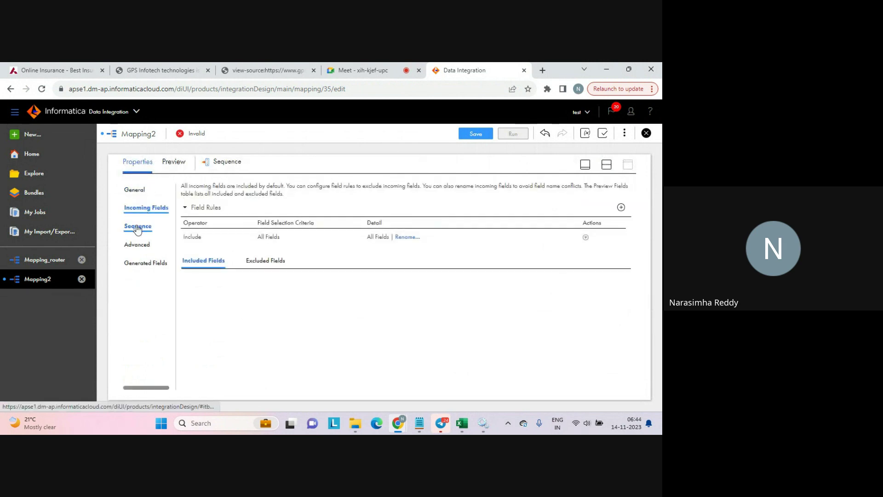
pyautogui.click(137, 226)
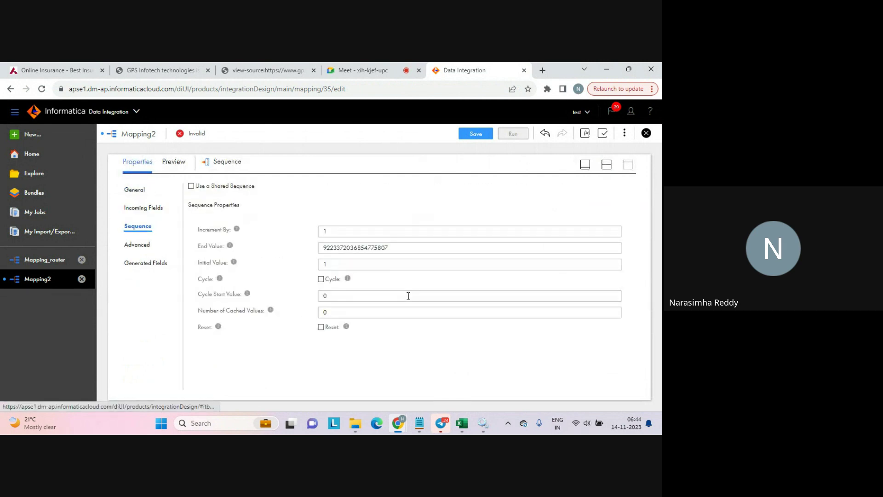
pyautogui.doubleClick(339, 233)
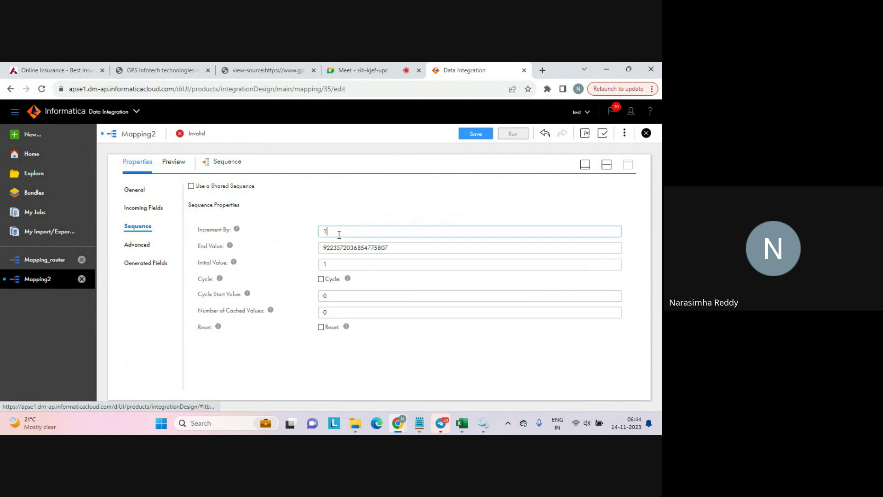
pyautogui.doubleClick(333, 264)
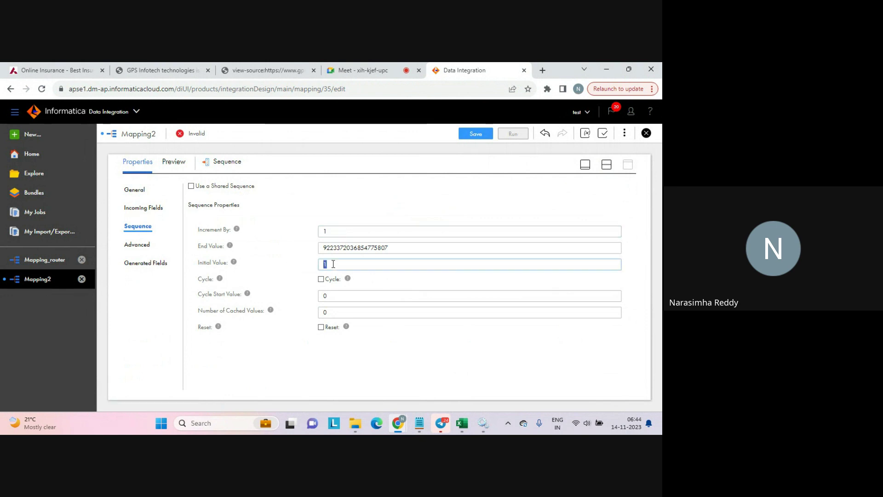
pyautogui.doubleClick(372, 248)
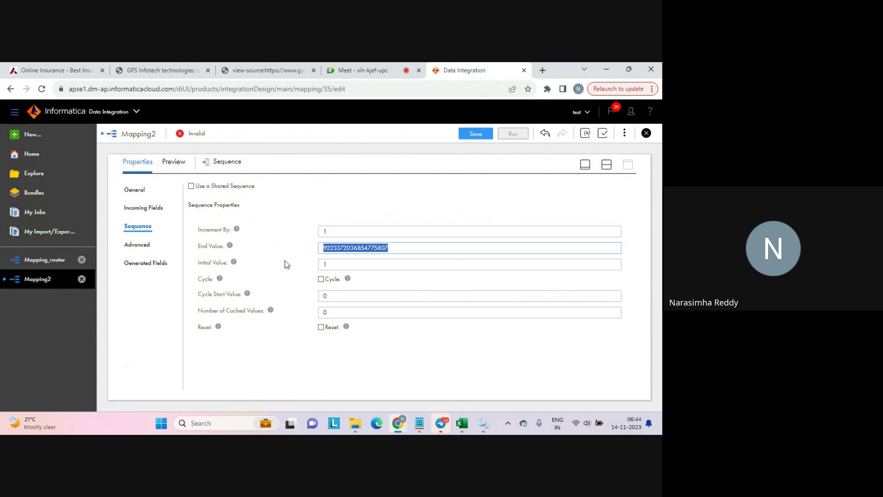
pyautogui.click(267, 341)
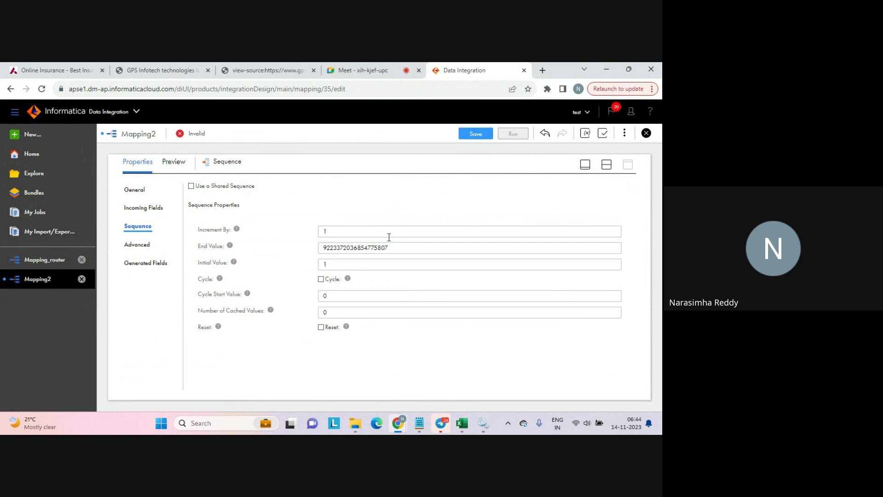
pyautogui.doubleClick(341, 231)
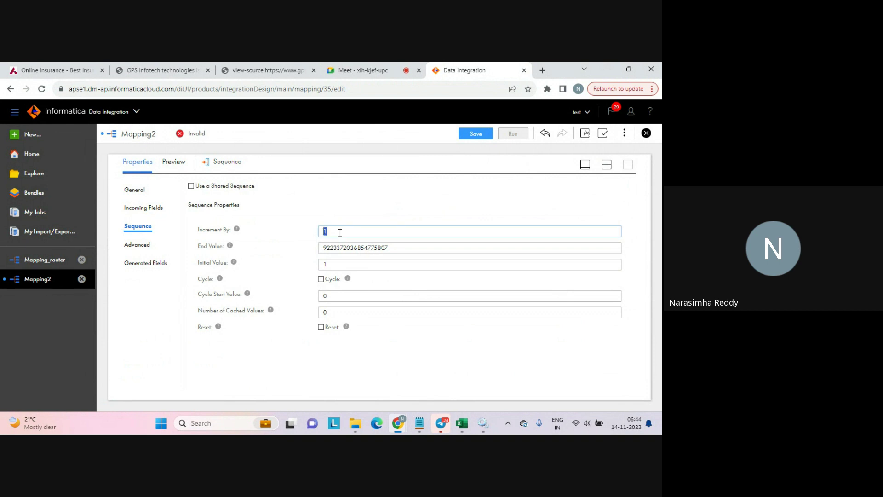
pyautogui.click(608, 165)
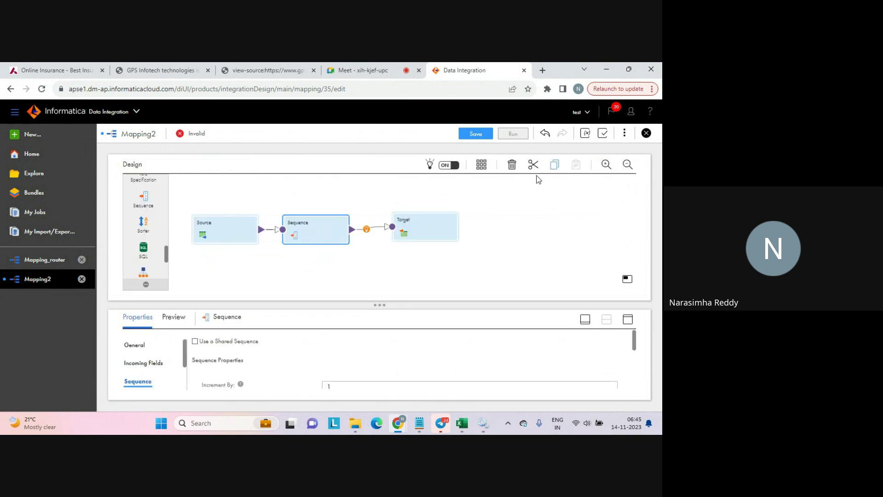
# - Set the Target's connection to target_file_connection
pyautogui.click(431, 221)
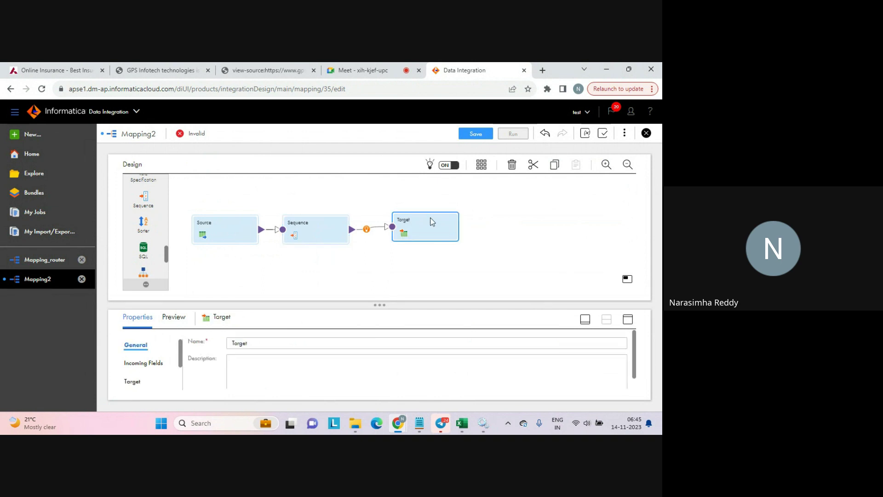
pyautogui.click(627, 319)
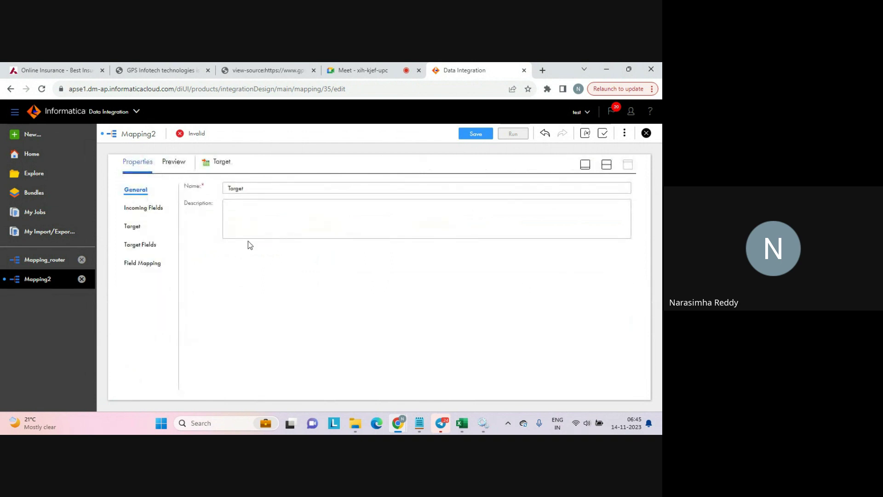
pyautogui.click(132, 227)
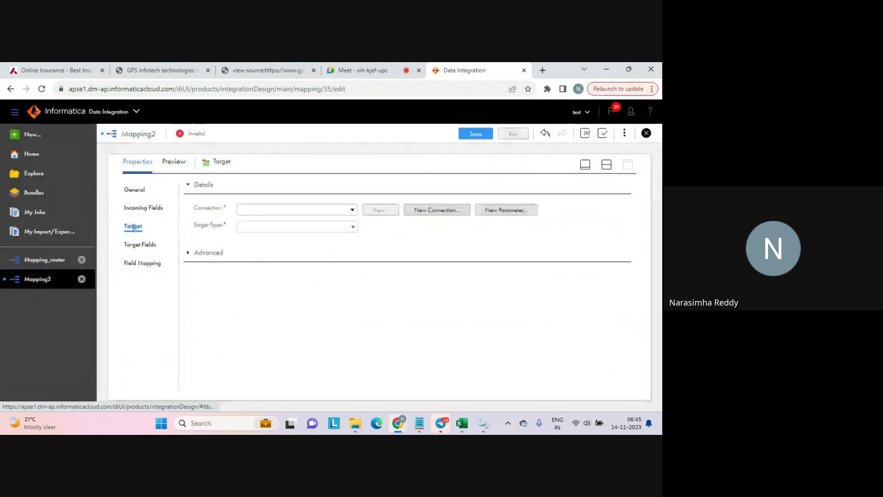
pyautogui.click(352, 209)
pyautogui.click(262, 274)
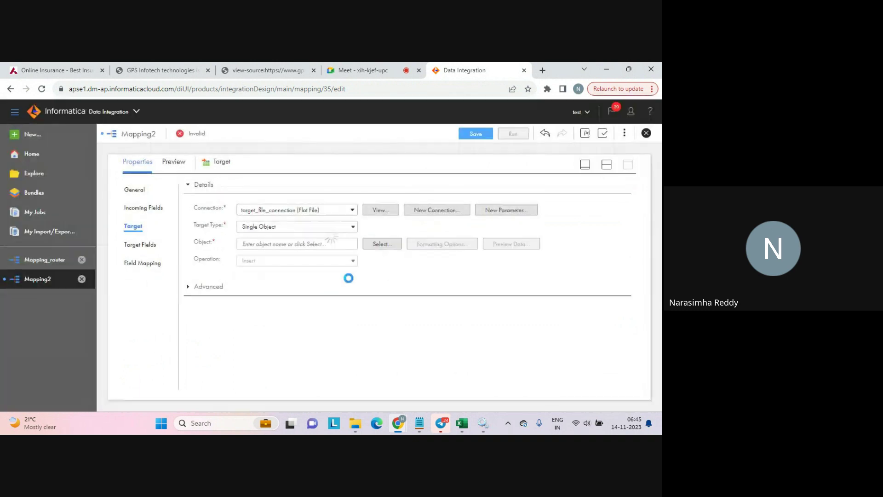
# - Make the Target create a new file, generator.txt, at runtime
pyautogui.click(378, 245)
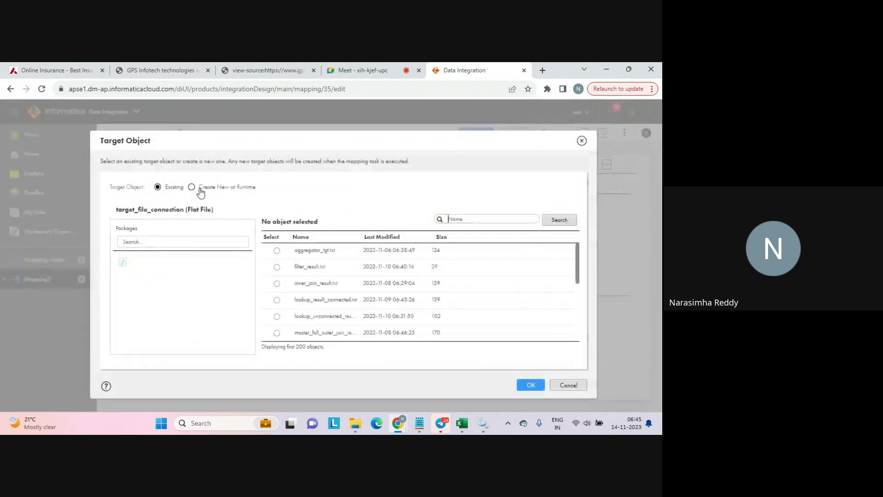
pyautogui.click(192, 187)
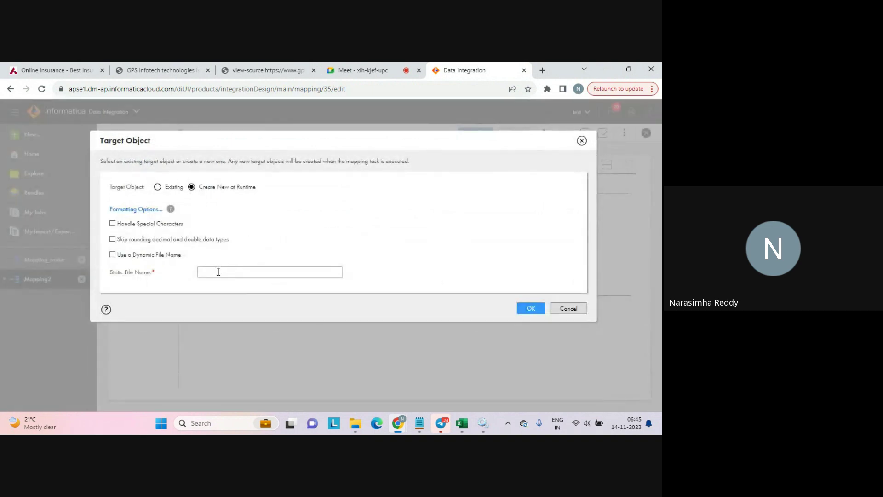
pyautogui.click(219, 272)
pyautogui.write('senerator')
pyautogui.write('.txt')
pyautogui.click(530, 309)
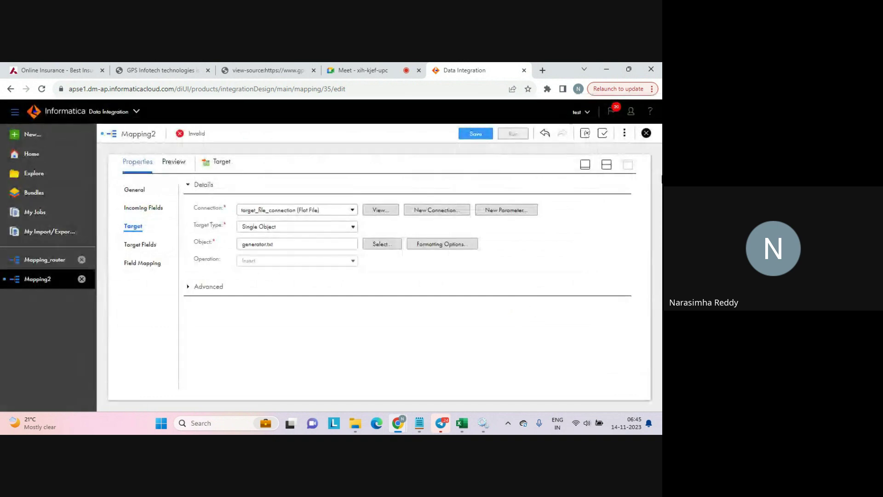
pyautogui.click(607, 165)
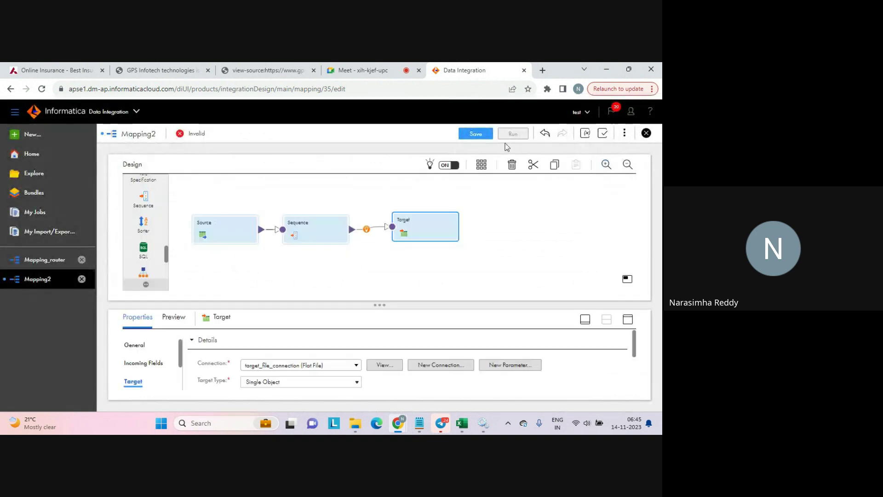
# - Rename Mapping2 to Mapping_sequence_generator, save it, and start a run
pyautogui.click(476, 134)
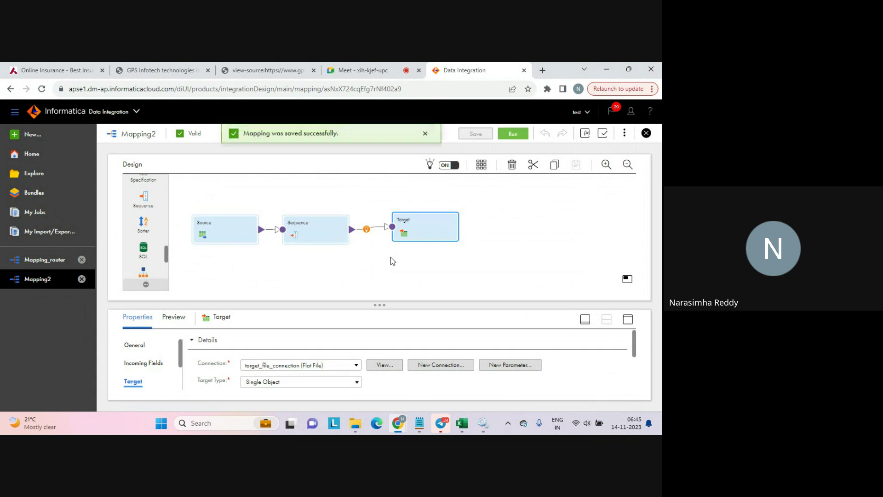
pyautogui.click(390, 261)
pyautogui.click(208, 335)
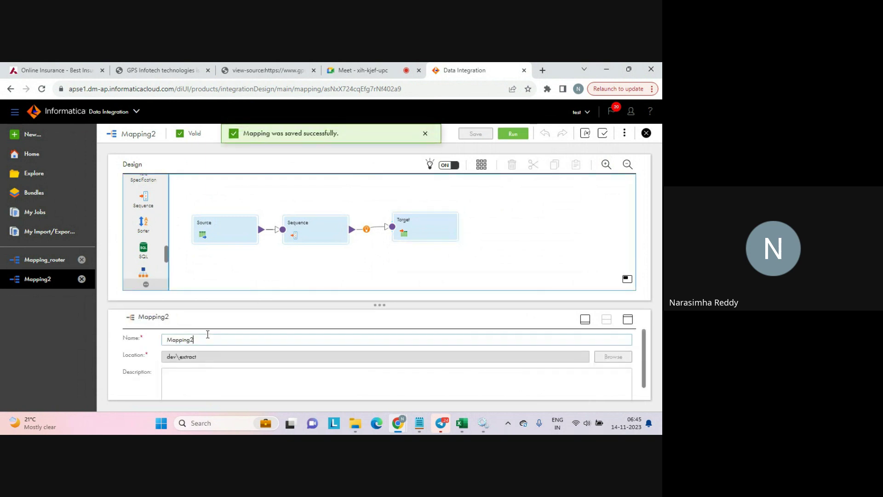
pyautogui.write('_sequence')
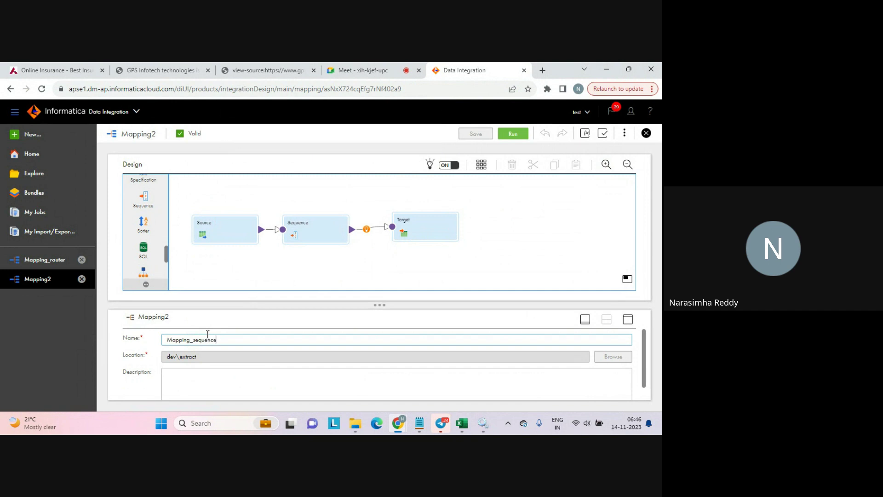
pyautogui.write('_generator')
pyautogui.click(459, 274)
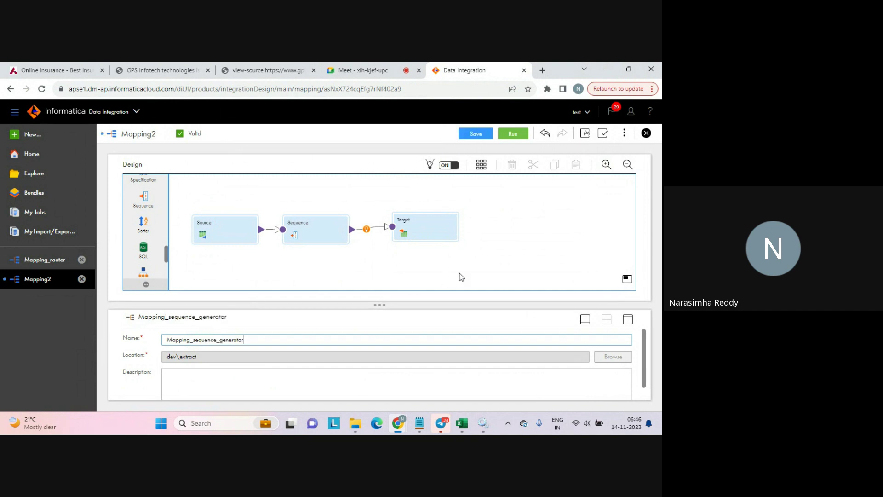
pyautogui.click(477, 139)
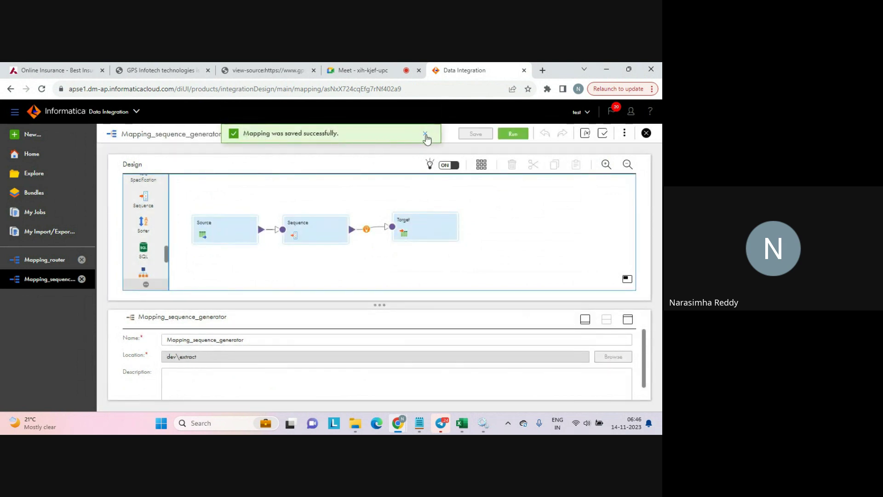
pyautogui.click(425, 133)
pyautogui.click(514, 134)
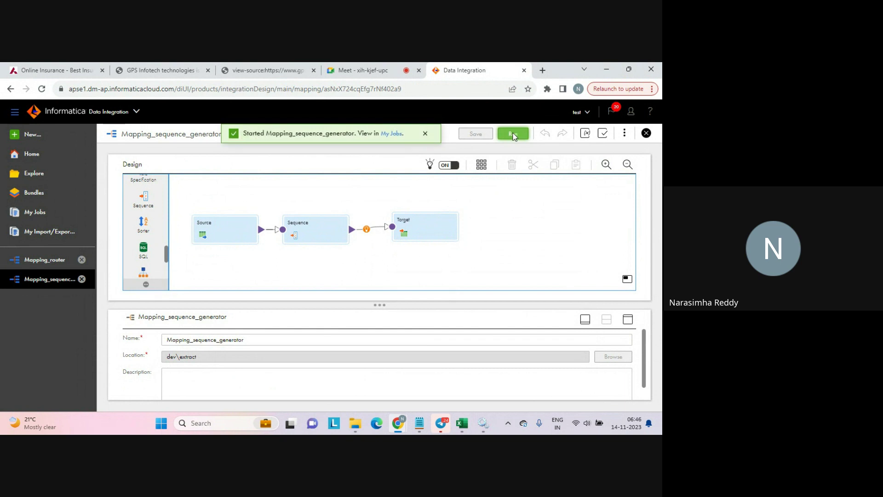
# - Open My Jobs to see the Mapping_sequence_generator run listed as Starting
pyautogui.click(382, 135)
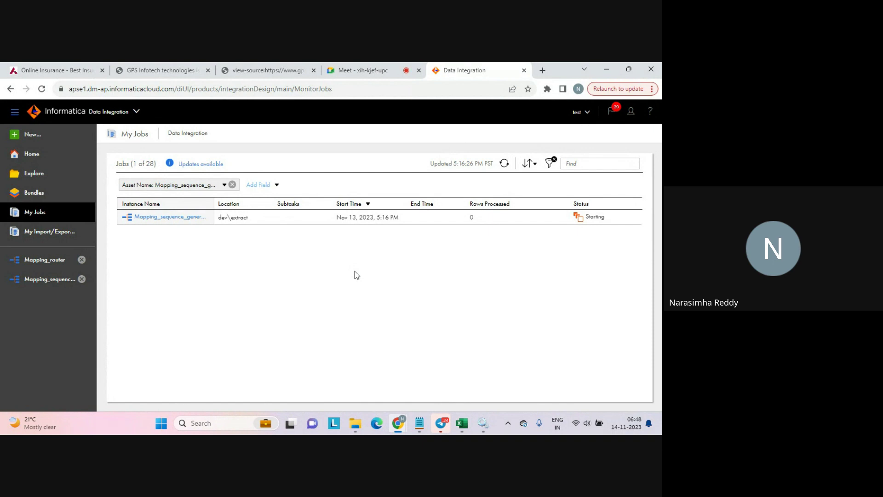
# - Refresh My Jobs to confirm the run succeeded, then bring up the tgt_batch2 folder
pyautogui.hotkey('ctrl', 'a')
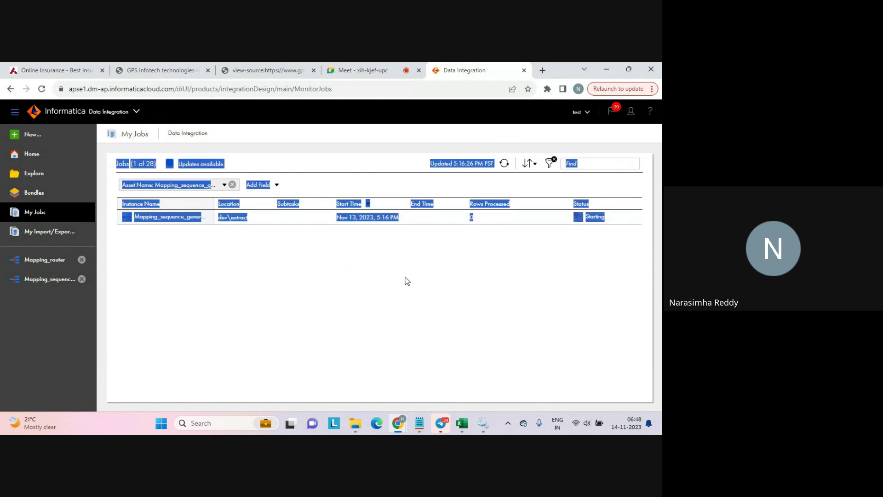
pyautogui.click(407, 275)
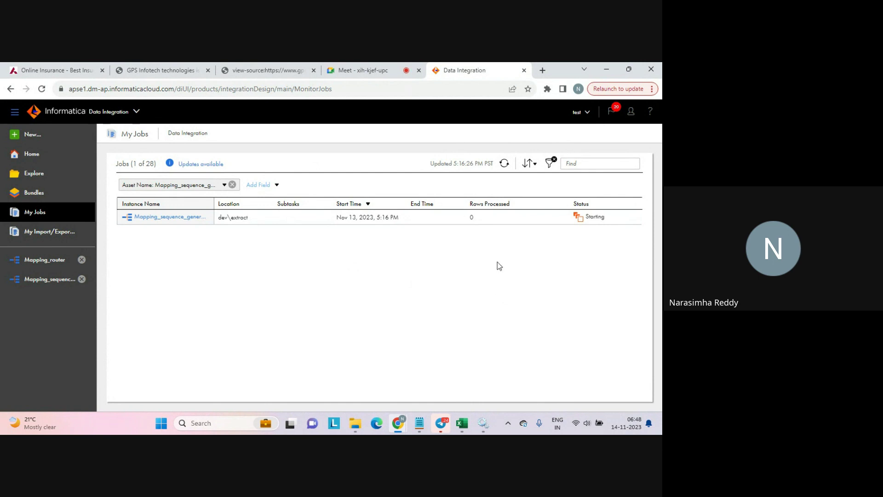
pyautogui.click(504, 165)
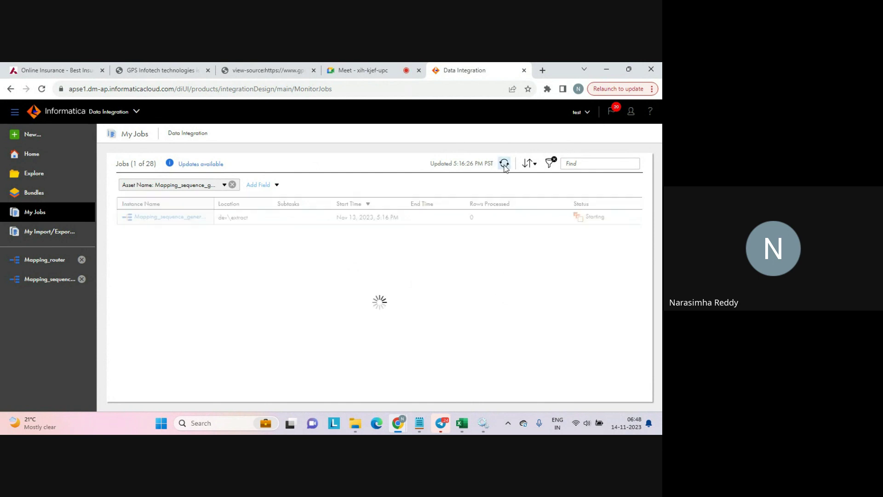
pyautogui.click(478, 219)
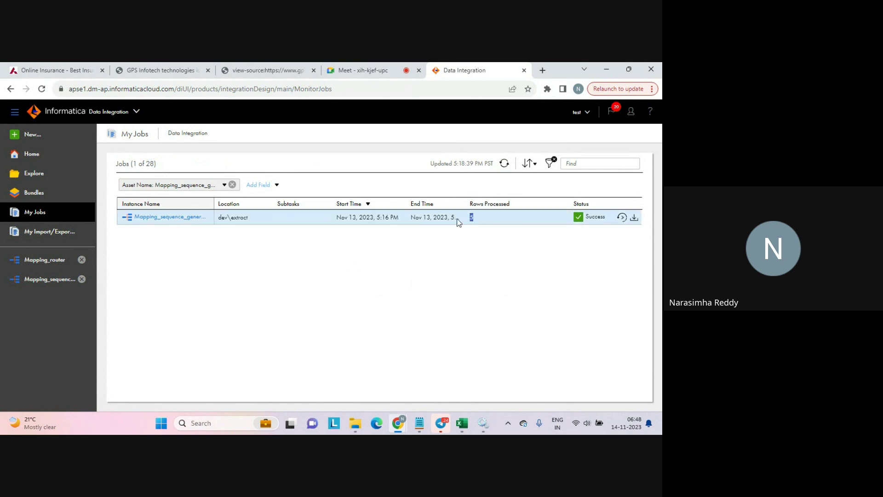
pyautogui.click(355, 424)
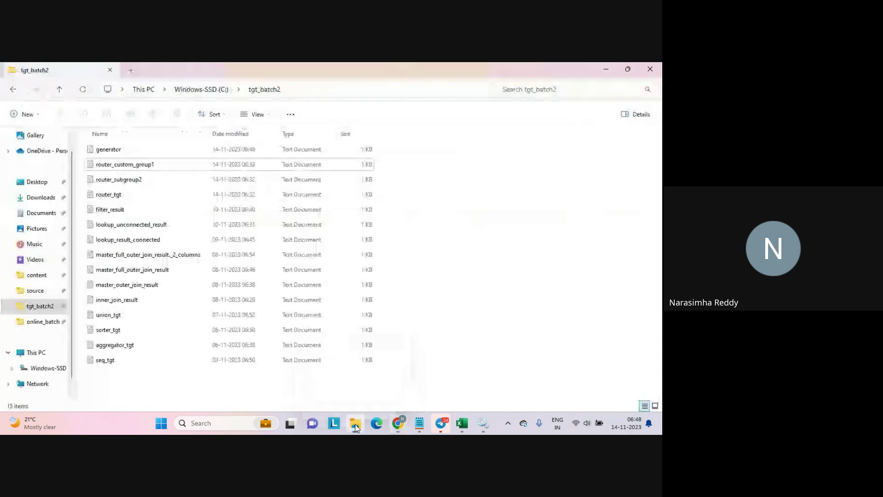
# - Open the generator output file and highlight its NEXTVAL and CURRVAL column headers
pyautogui.click(115, 151)
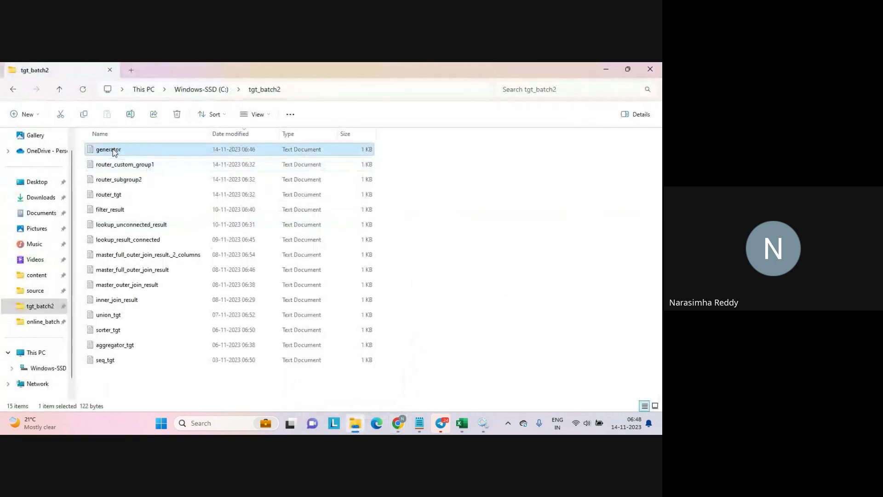
pyautogui.doubleClick(112, 148)
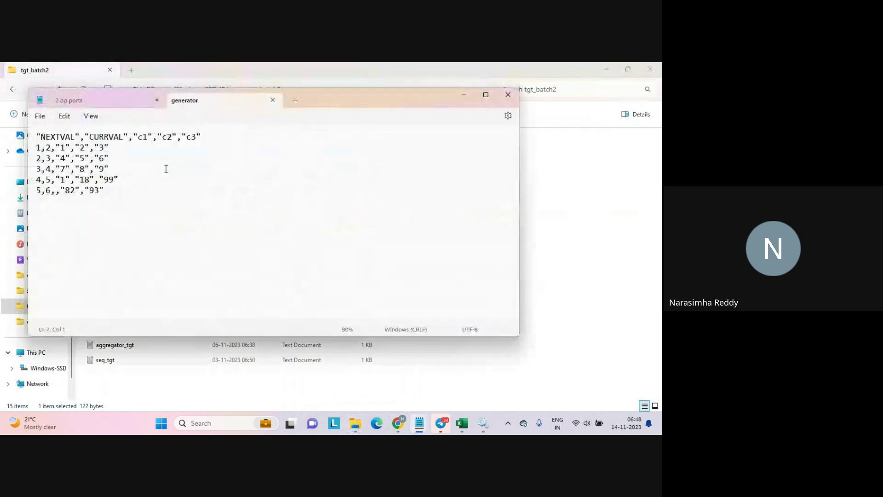
pyautogui.moveTo(83, 137); pyautogui.dragTo(33, 136)
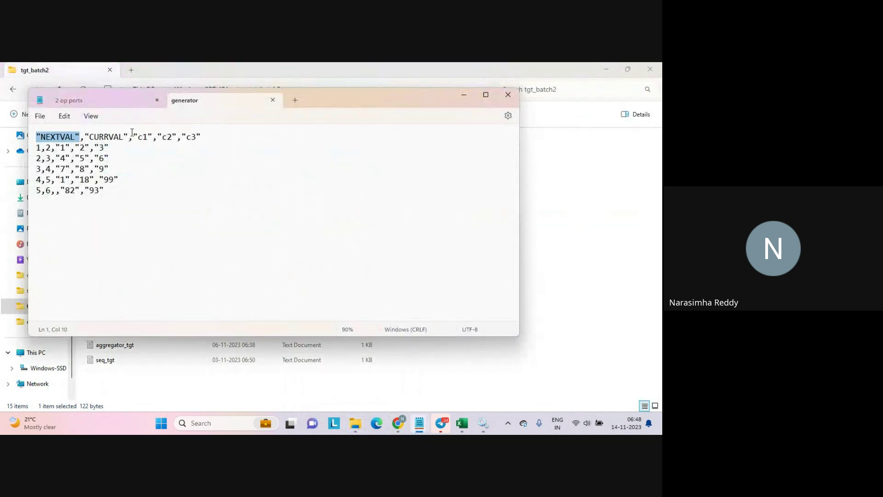
pyautogui.click(133, 136)
pyautogui.moveTo(133, 137); pyautogui.dragTo(85, 136)
pyautogui.click(85, 137)
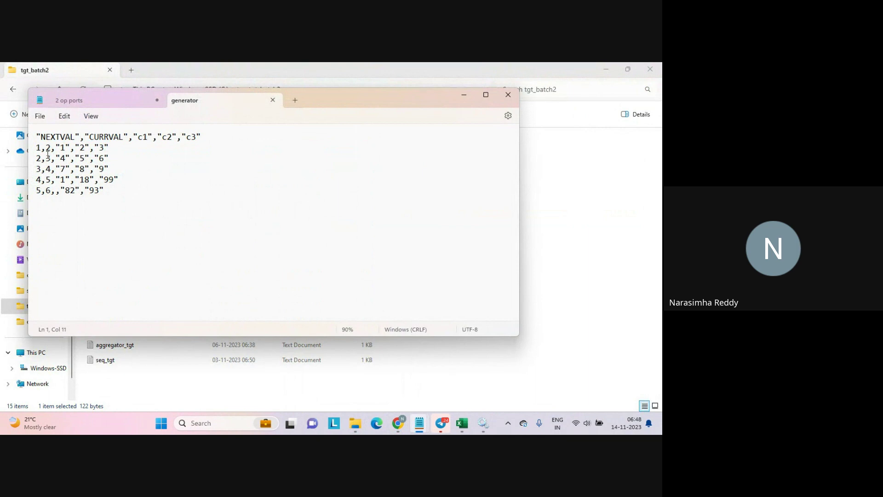
# - Point out the last-row value 6 and row-one values, then close the file and minimise Notepad
pyautogui.click(38, 190)
pyautogui.doubleClick(47, 191)
pyautogui.doubleClick(110, 136)
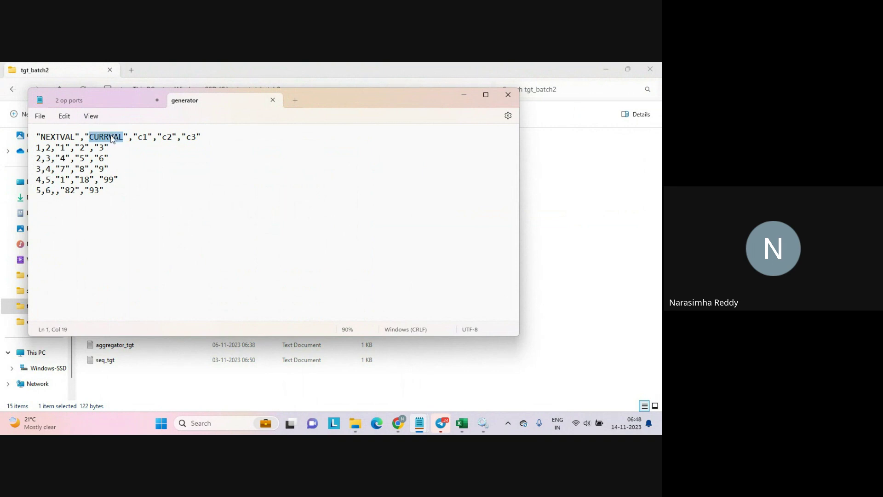
pyautogui.click(184, 188)
pyautogui.moveTo(61, 147); pyautogui.dragTo(118, 146)
pyautogui.click(118, 146)
pyautogui.click(274, 99)
pyautogui.press('super+Down')
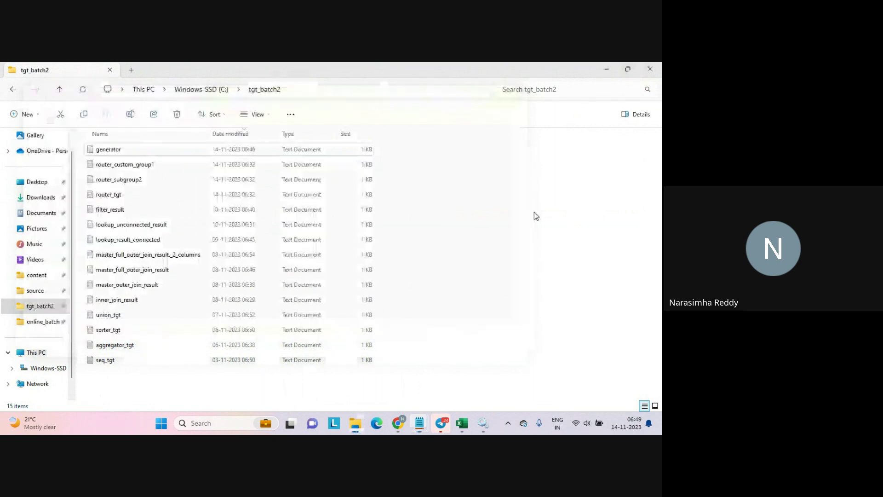
# - Open Mapping_sequence_generator and set the Sequence's Increment By to 2
pyautogui.moveTo(401, 423)
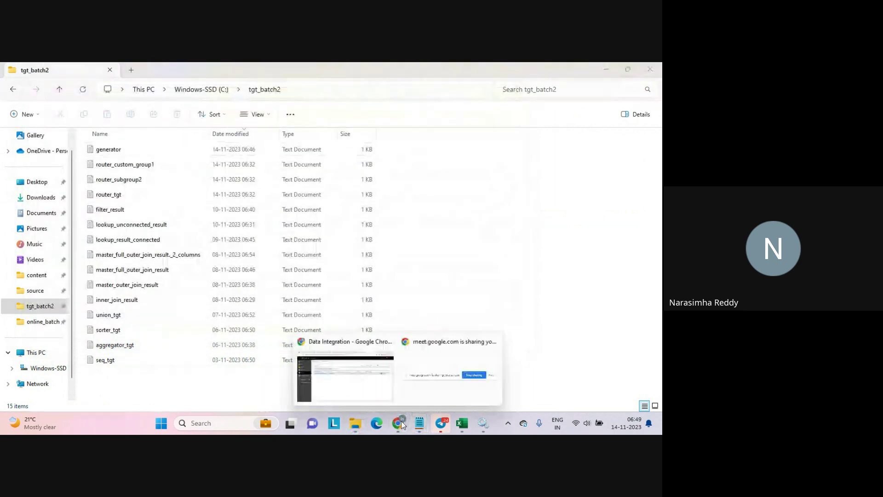
pyautogui.click(381, 401)
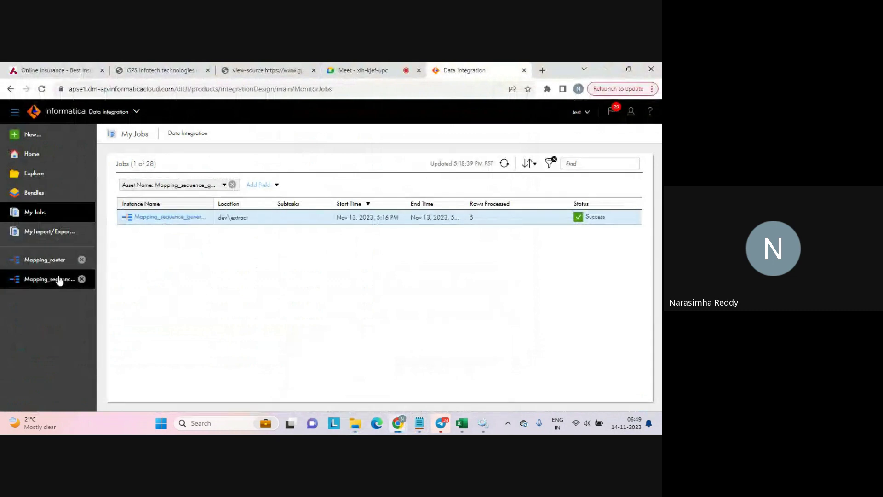
pyautogui.click(64, 278)
pyautogui.click(312, 227)
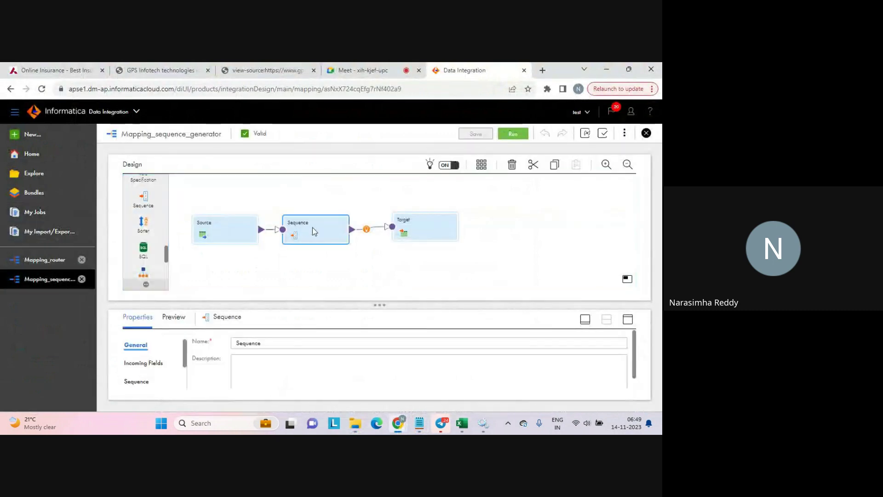
pyautogui.click(630, 318)
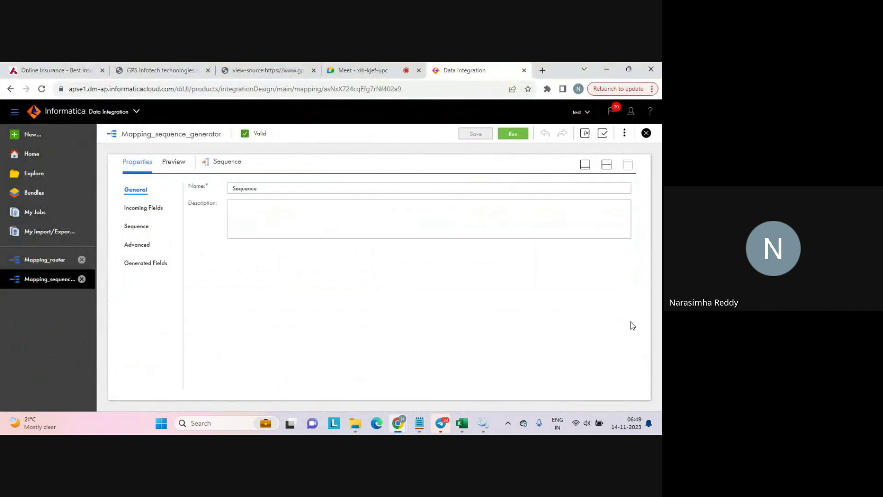
pyautogui.click(138, 227)
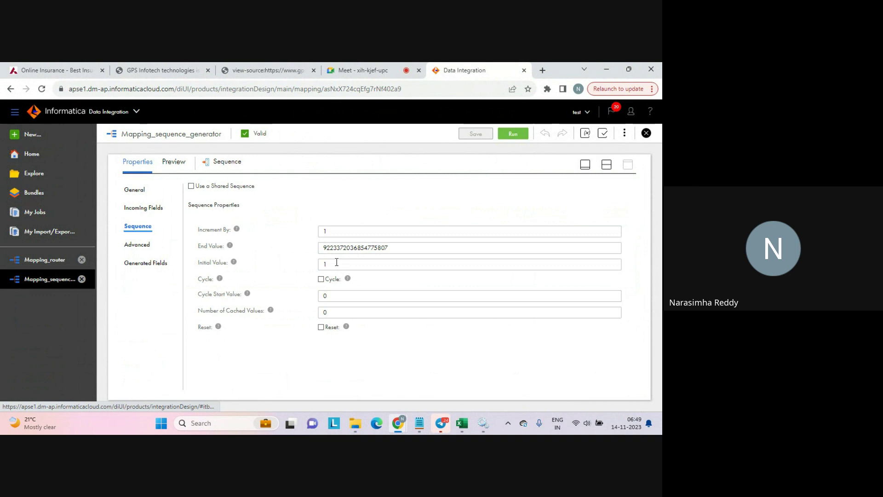
pyautogui.doubleClick(334, 231)
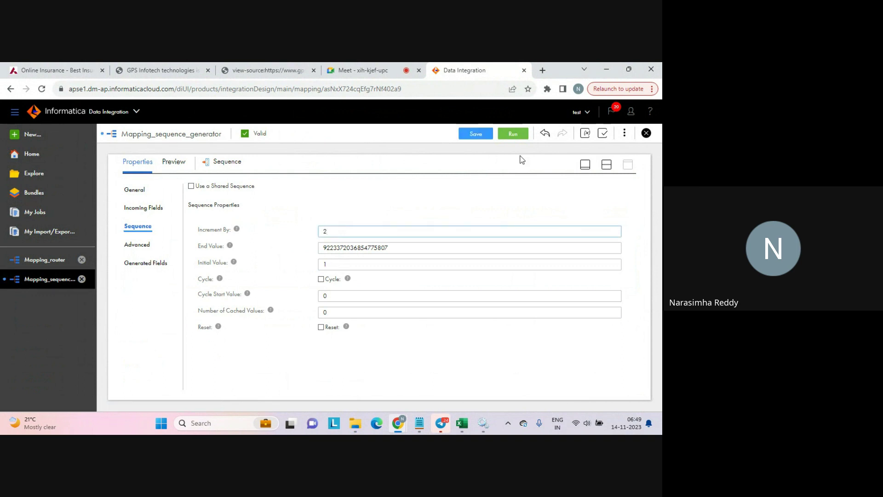
# - Save the updated mapping and start a new run
pyautogui.click(606, 166)
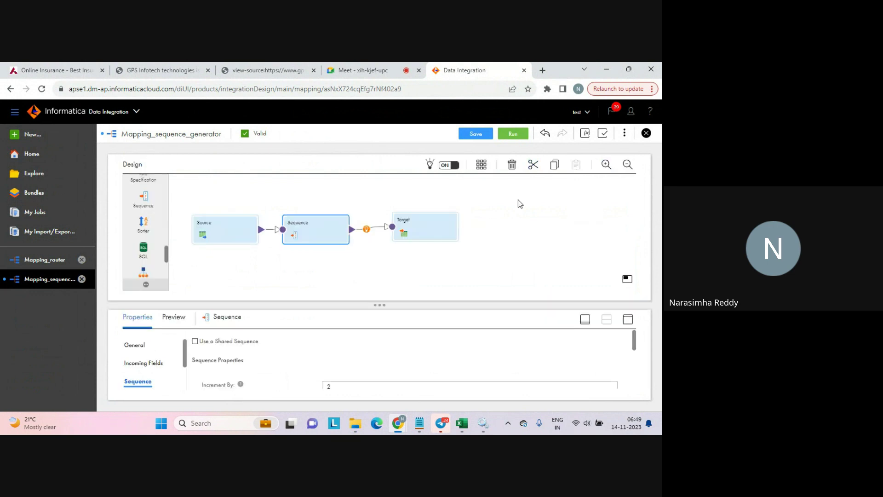
pyautogui.click(516, 211)
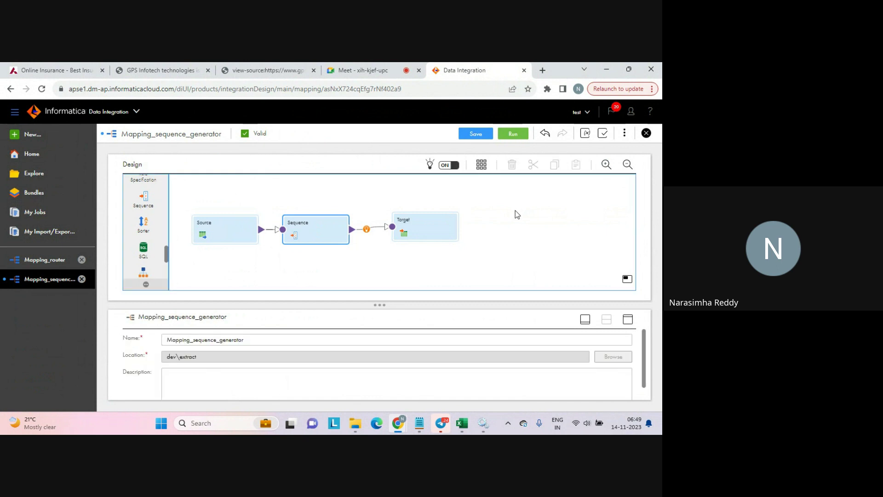
pyautogui.click(476, 133)
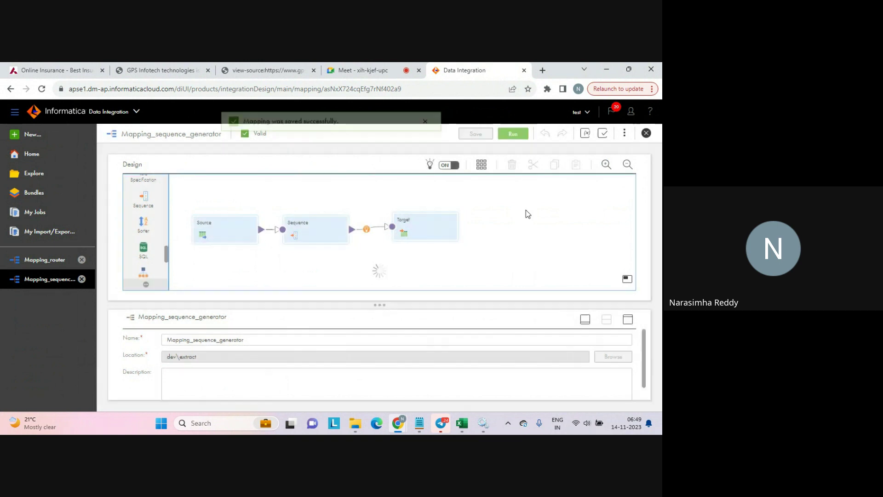
pyautogui.click(511, 138)
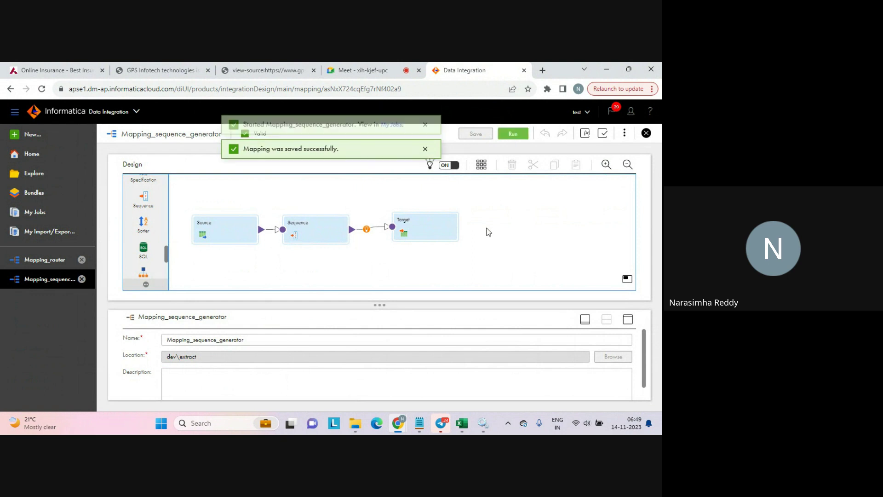
# - Follow the new 5:19 PM Mapping_sequence_generator run in My Jobs, dismissing the presenting notification
pyautogui.click(394, 135)
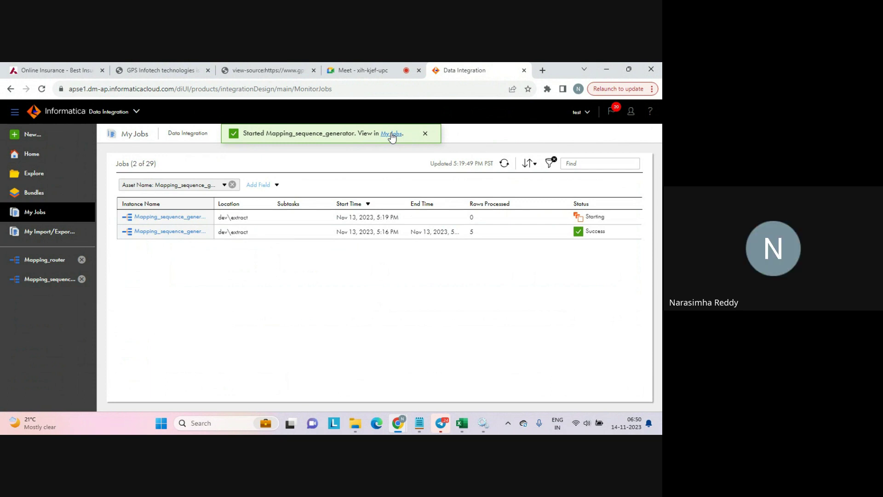
pyautogui.click(355, 69)
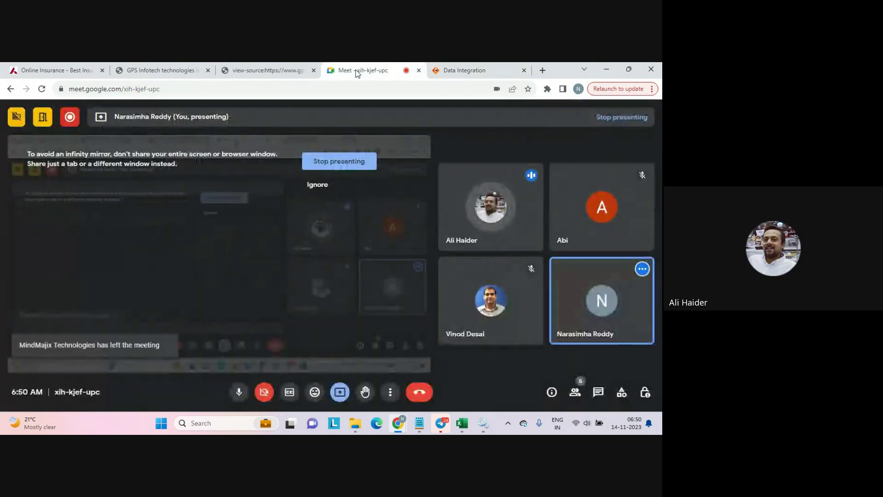
pyautogui.click(471, 70)
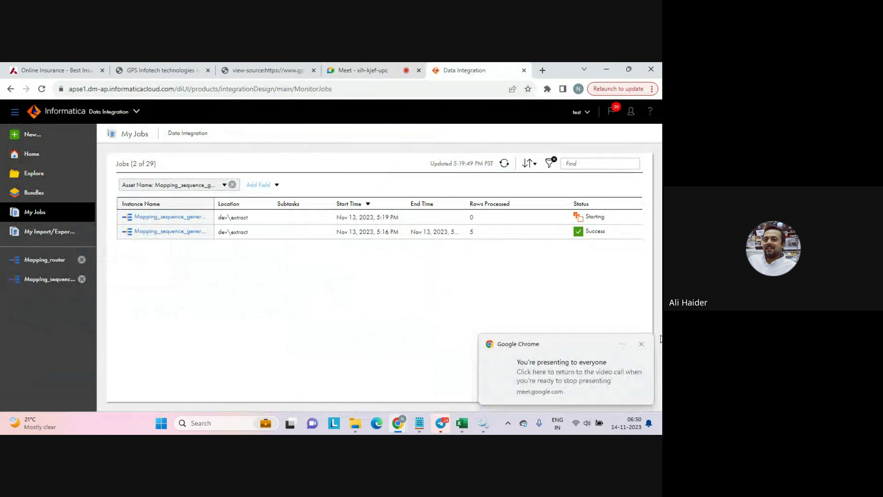
pyautogui.click(641, 345)
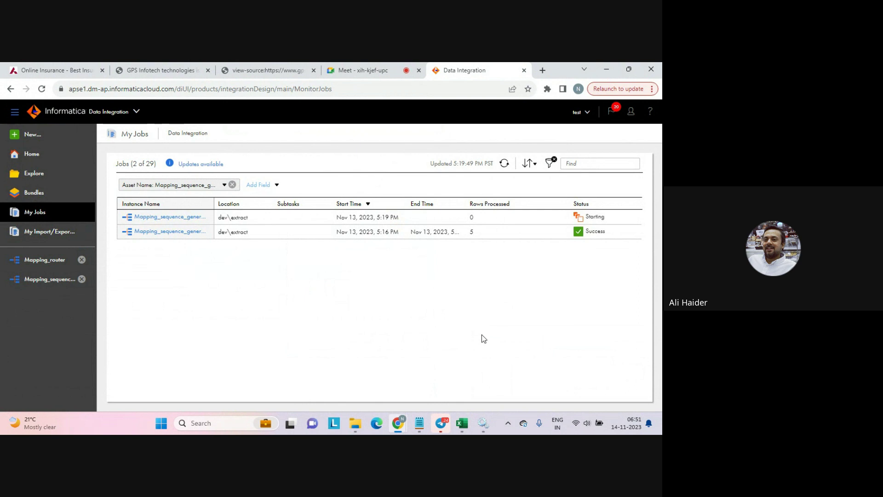
pyautogui.click(419, 424)
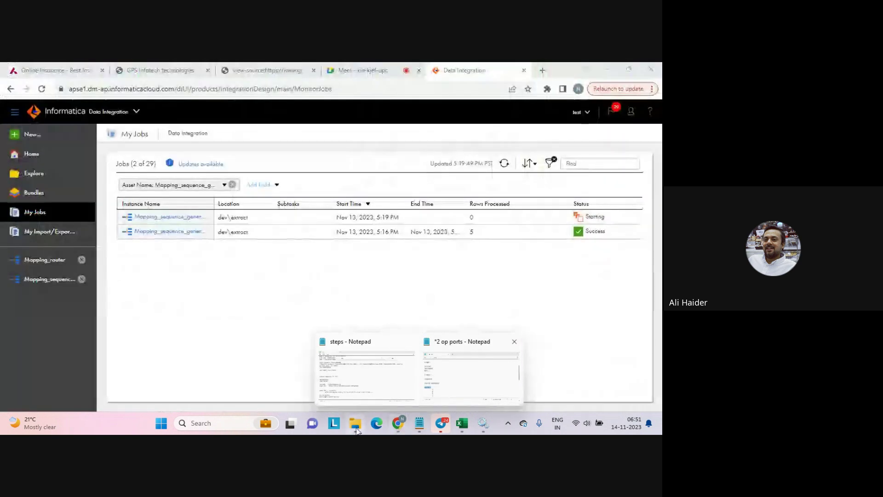
# - Open the generator output in Notepad and highlight the last row's CURRVAL 11 and NEXTVAL 9
pyautogui.click(356, 428)
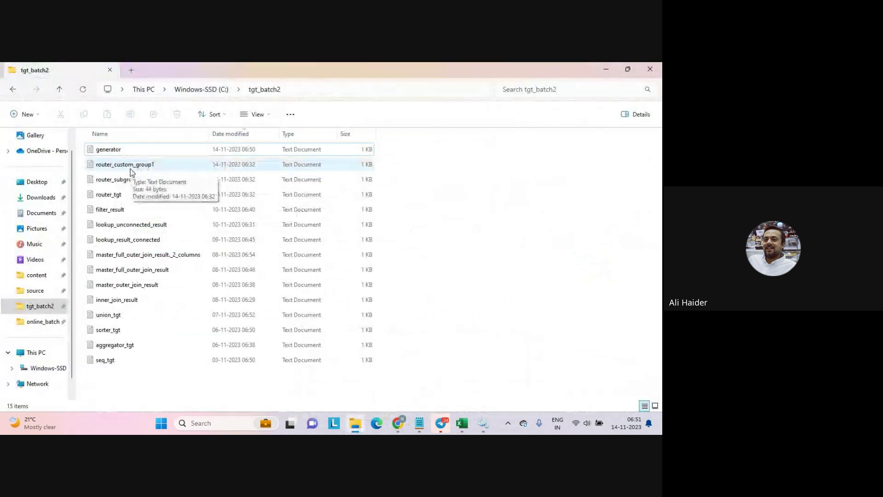
pyautogui.doubleClick(112, 149)
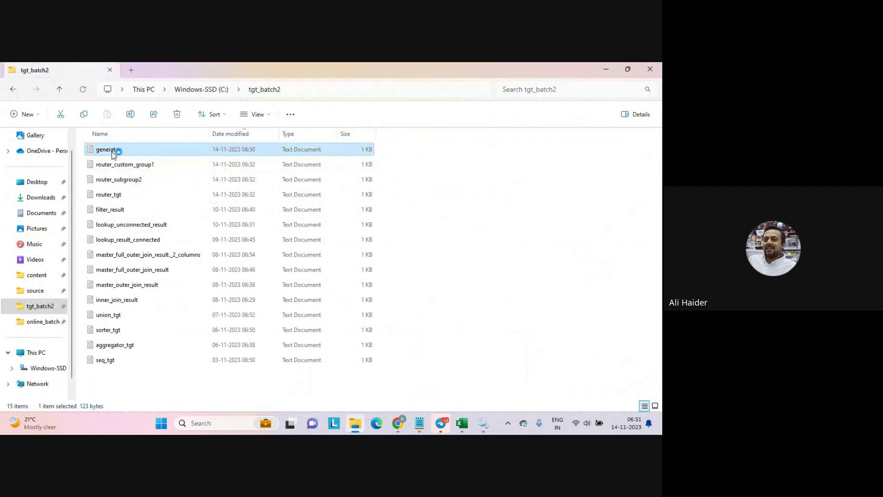
pyautogui.click(142, 229)
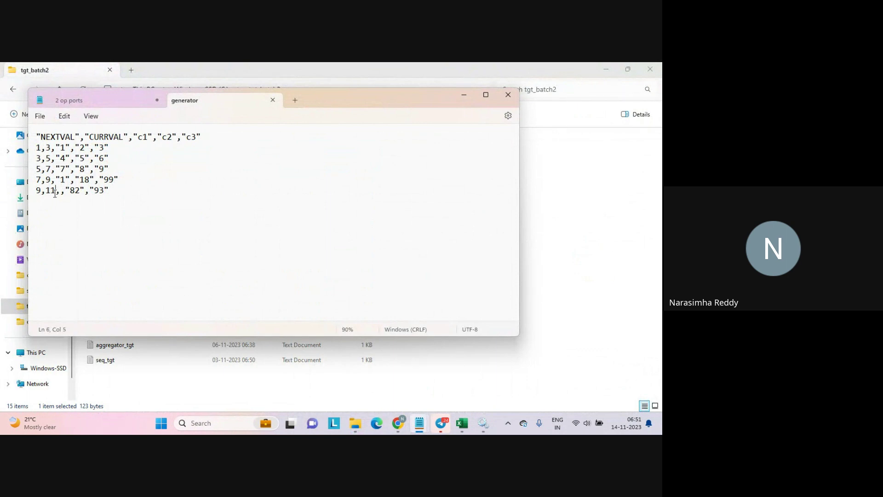
pyautogui.moveTo(54, 194); pyautogui.dragTo(47, 194)
pyautogui.click(48, 191)
pyautogui.moveTo(41, 191); pyautogui.dragTo(36, 191)
pyautogui.click(143, 212)
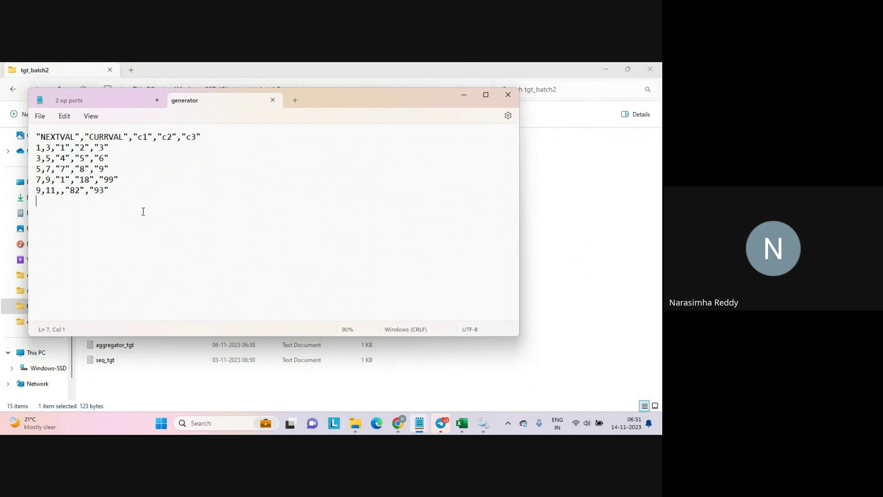
# - Highlight NEXTVAL values 1, 7 and 9, then close the generator file and minimise Notepad
pyautogui.doubleClick(39, 148)
pyautogui.click(38, 158)
pyautogui.doubleClick(39, 179)
pyautogui.doubleClick(38, 190)
pyautogui.click(98, 213)
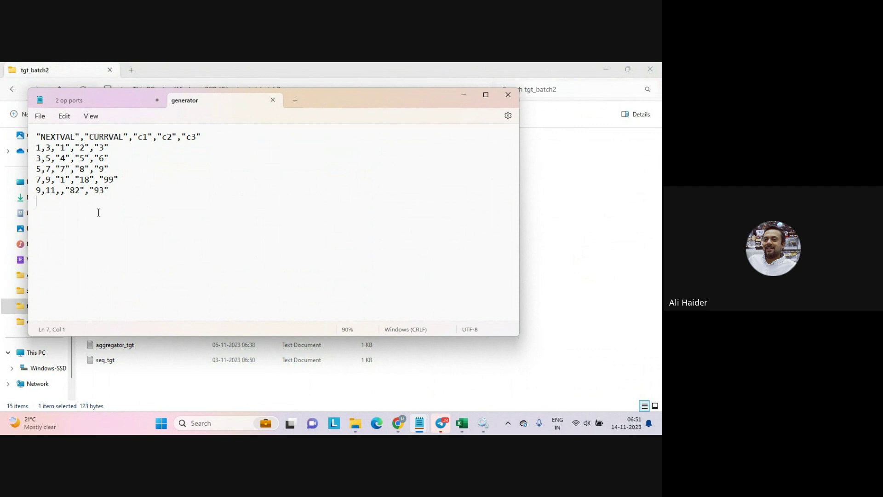
pyautogui.click(273, 100)
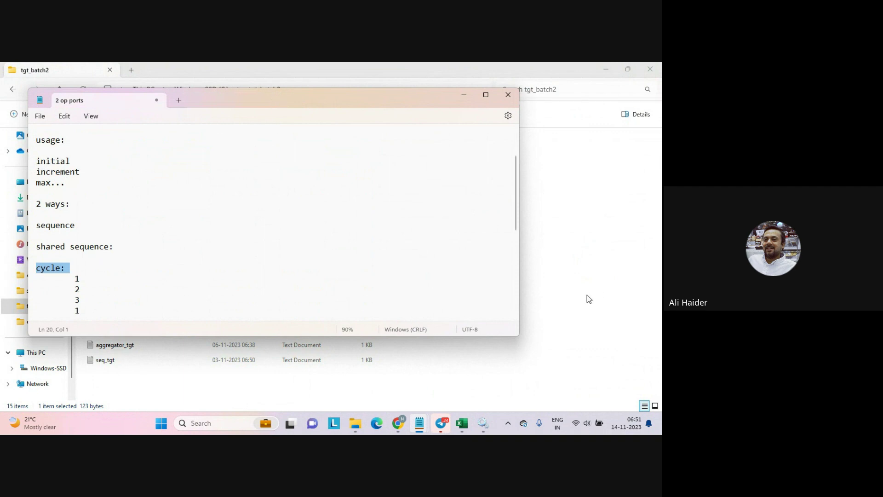
pyautogui.click(419, 423)
# - Refresh My Jobs to confirm the 5:22 PM run succeeded with 5 rows, then show tgt_batch2
pyautogui.moveTo(399, 427)
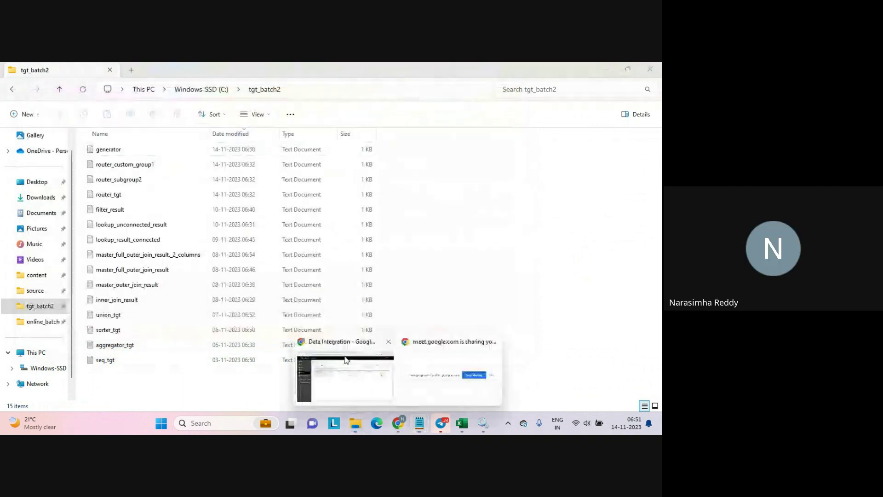
pyautogui.click(346, 360)
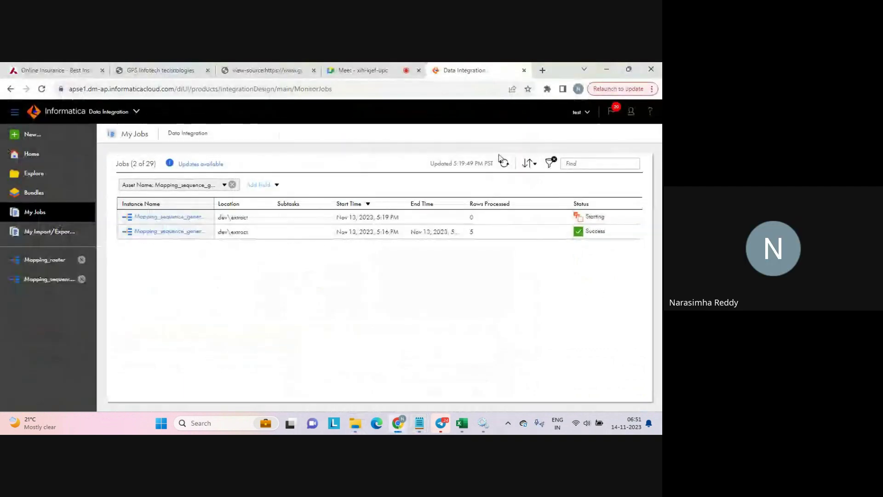
pyautogui.click(505, 165)
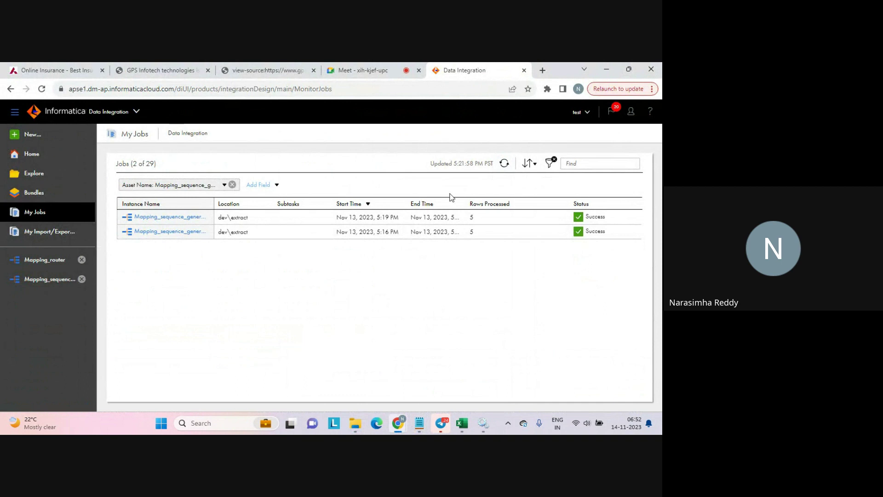
pyautogui.click(621, 217)
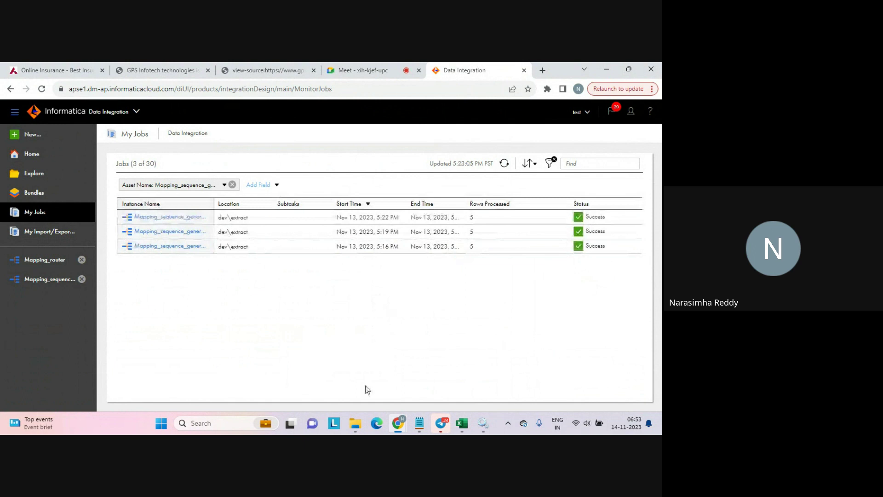
pyautogui.click(356, 424)
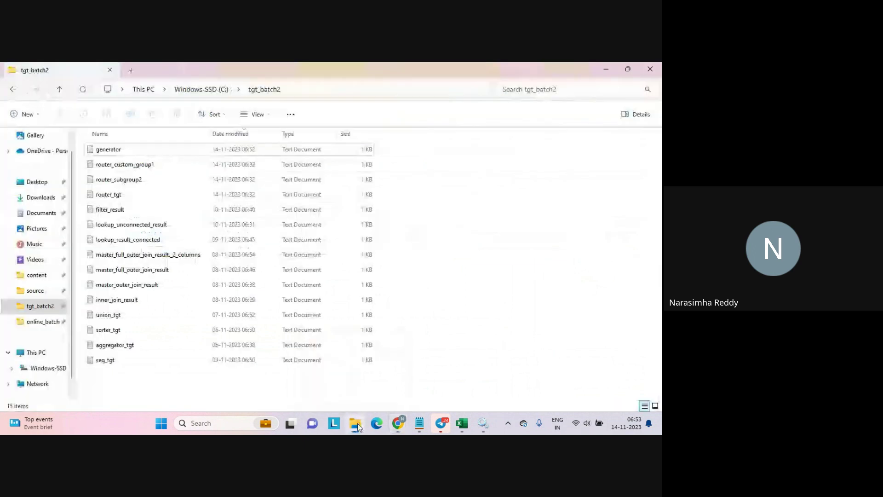
# - Reopen the generator output, select its five data rows, and close the file
pyautogui.doubleClick(152, 150)
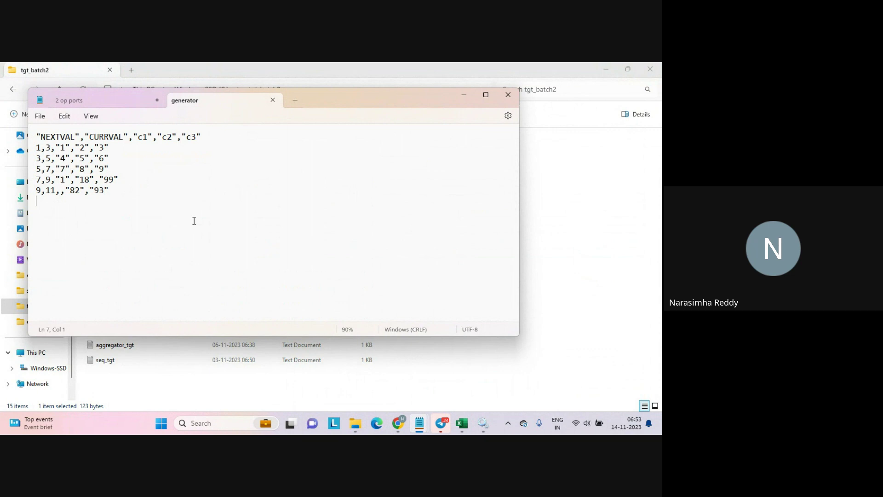
pyautogui.moveTo(194, 220); pyautogui.dragTo(3, 143)
pyautogui.click(120, 217)
pyautogui.moveTo(93, 212); pyautogui.dragTo(143, 212)
pyautogui.click(272, 99)
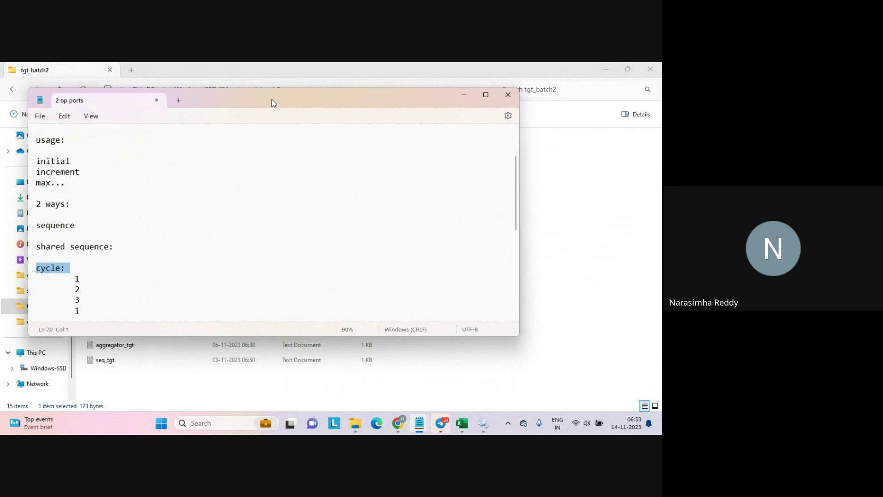
# - Return to the Data Integration My Jobs page in Chrome
pyautogui.click(560, 230)
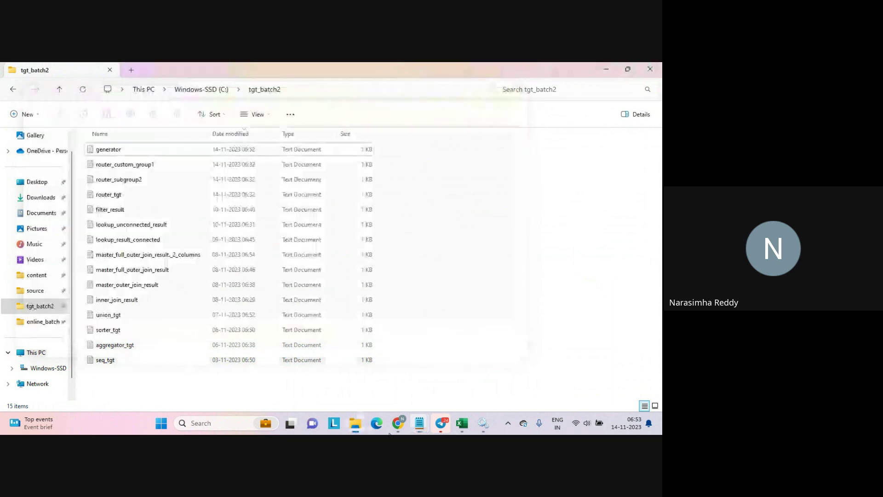
pyautogui.moveTo(398, 432)
pyautogui.click(364, 397)
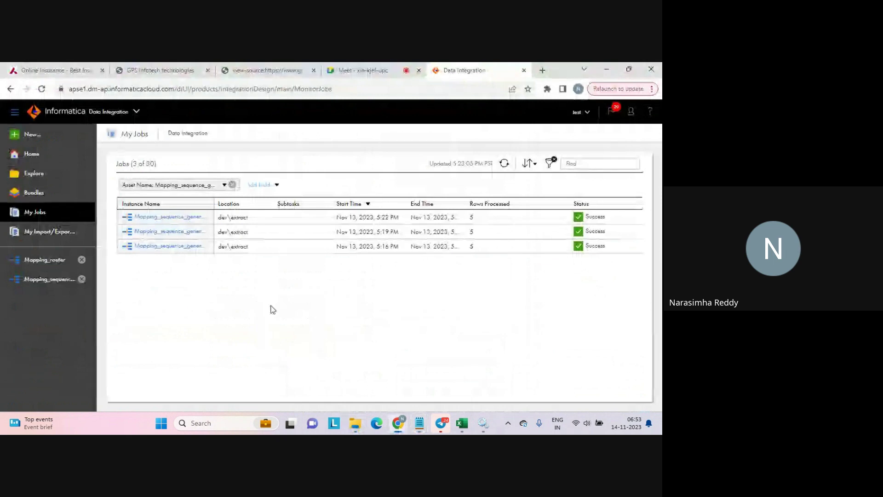
# - Open Mapping_sequence_generator and show the Sequence transformation's maximised Sequence properties tab
pyautogui.click(48, 279)
pyautogui.click(335, 219)
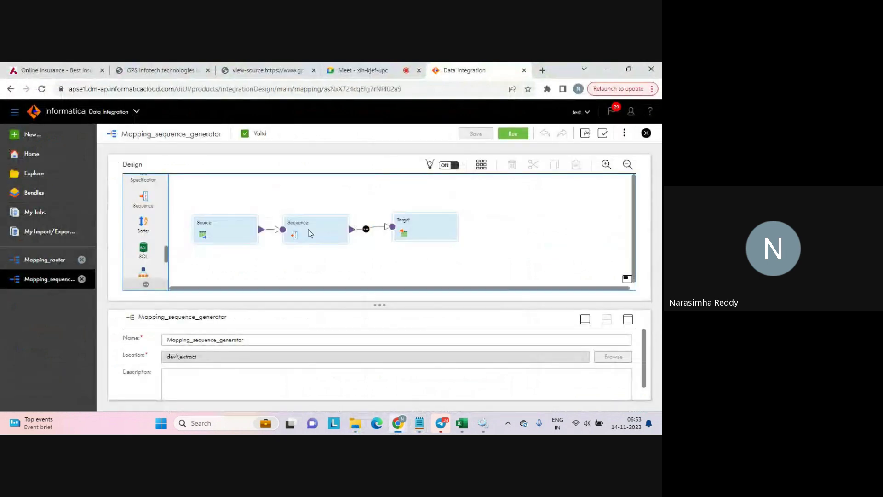
pyautogui.click(628, 319)
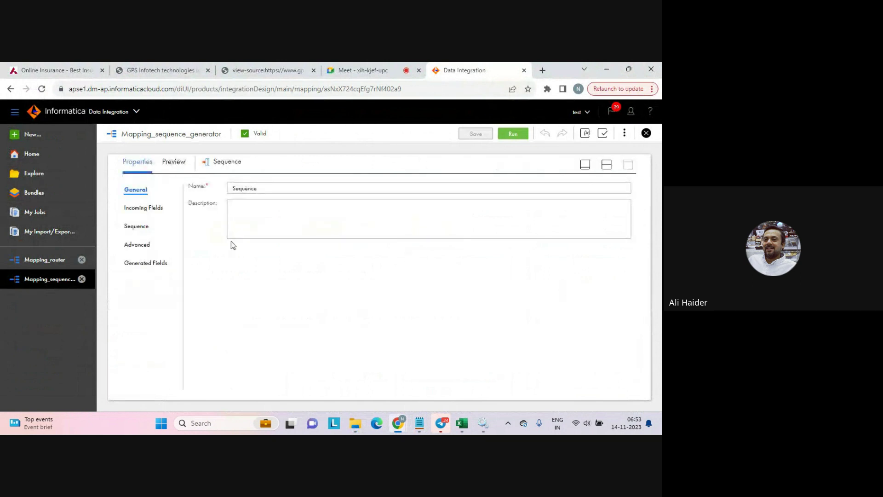
pyautogui.click(138, 229)
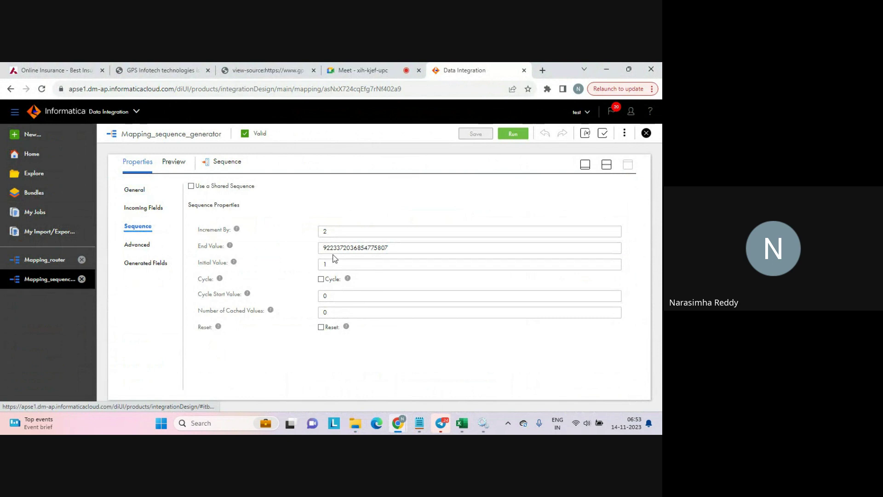
# - Check the Increment By value 2, then switch to the tgt_batch2 folder
pyautogui.doubleClick(341, 228)
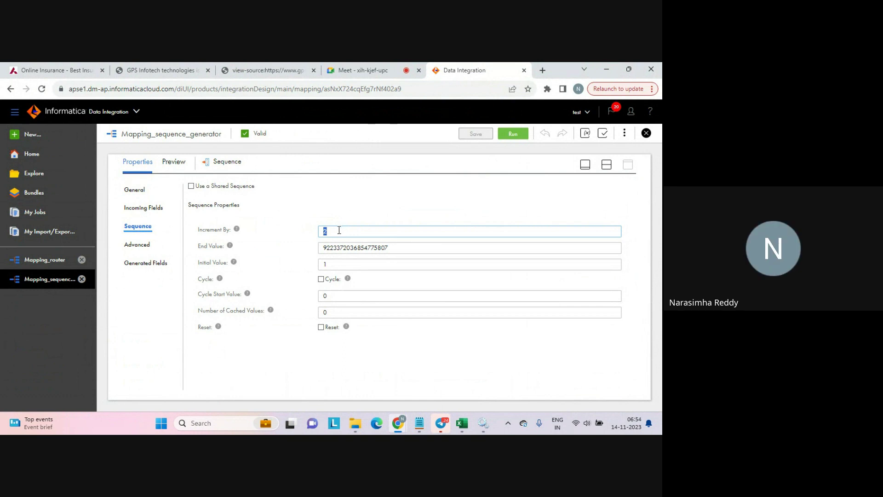
pyautogui.click(339, 230)
pyautogui.moveTo(420, 423)
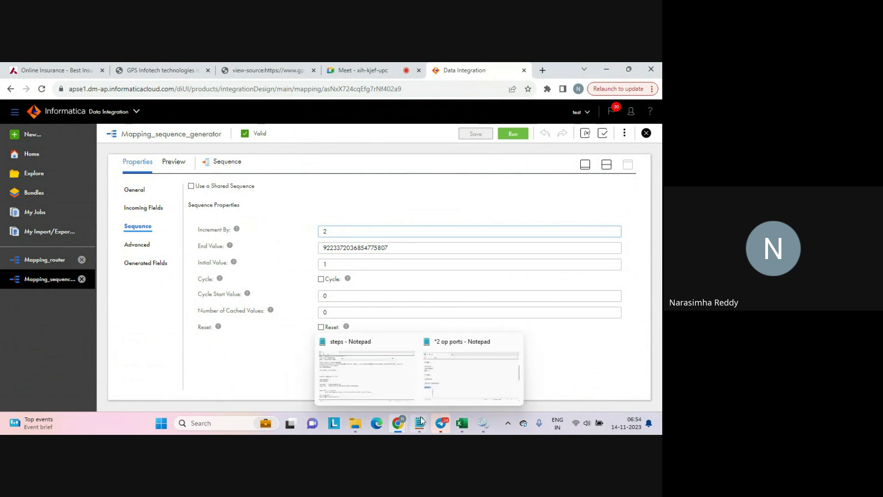
pyautogui.click(252, 364)
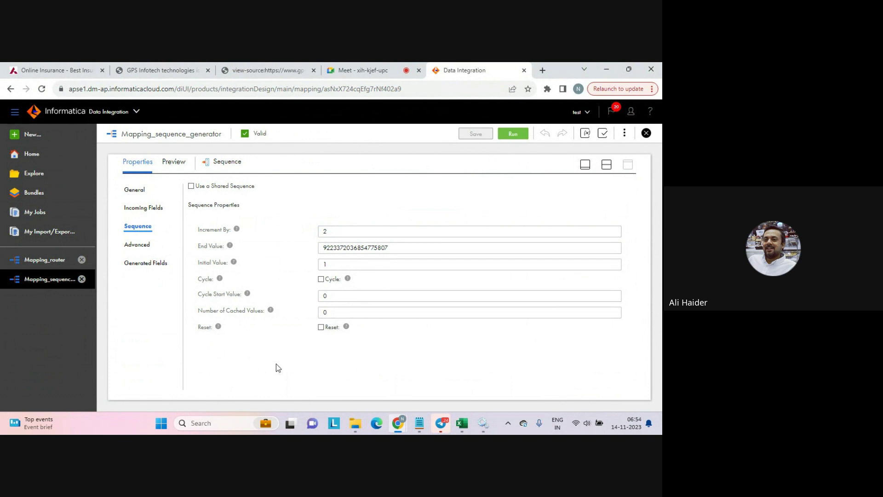
pyautogui.click(356, 423)
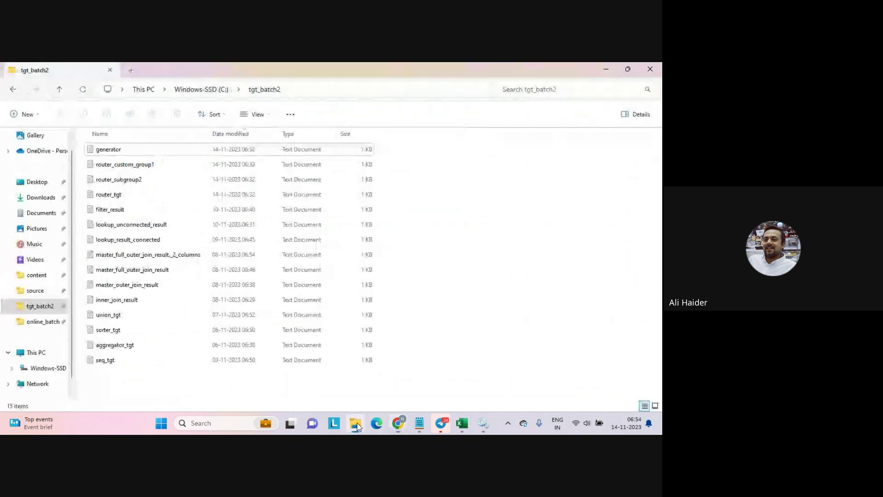
# - Open the generator output file from tgt_batch2 in Notepad
pyautogui.click(102, 150)
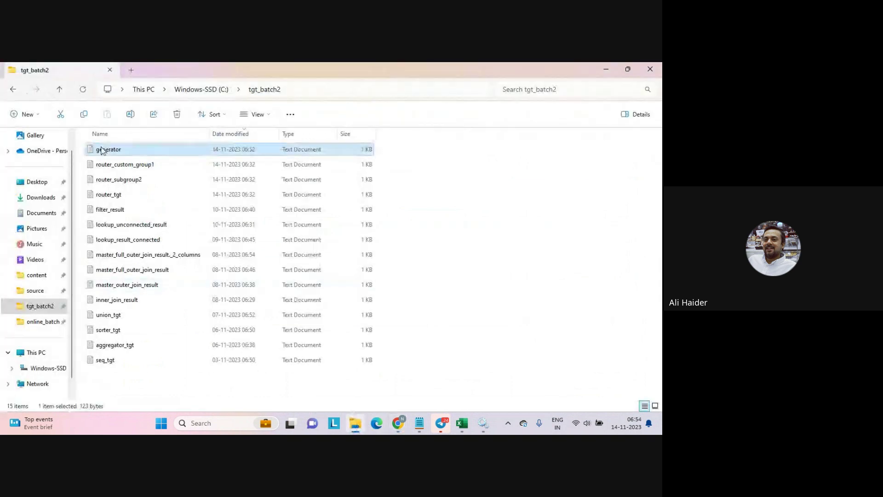
pyautogui.doubleClick(102, 150)
pyautogui.click(170, 230)
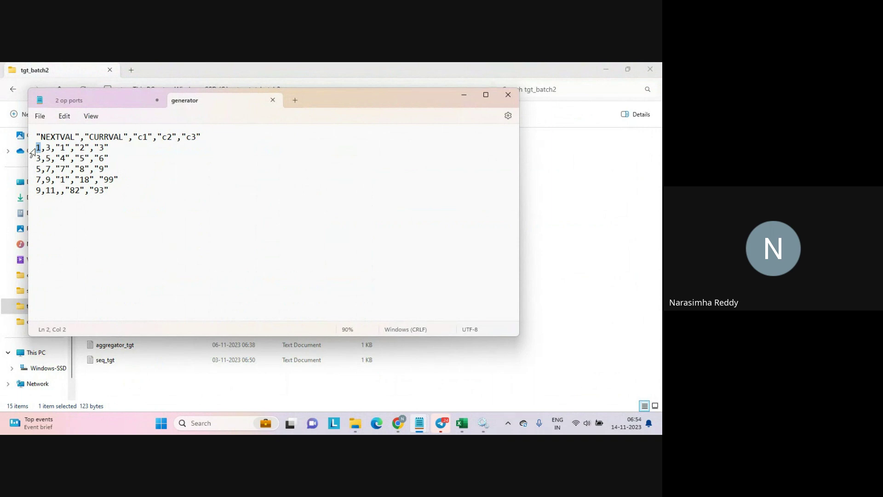
pyautogui.click(91, 258)
# - Highlight the last NEXTVAL value 9, then return to the Data Integration Sequence settings
pyautogui.moveTo(43, 191); pyautogui.dragTo(31, 196)
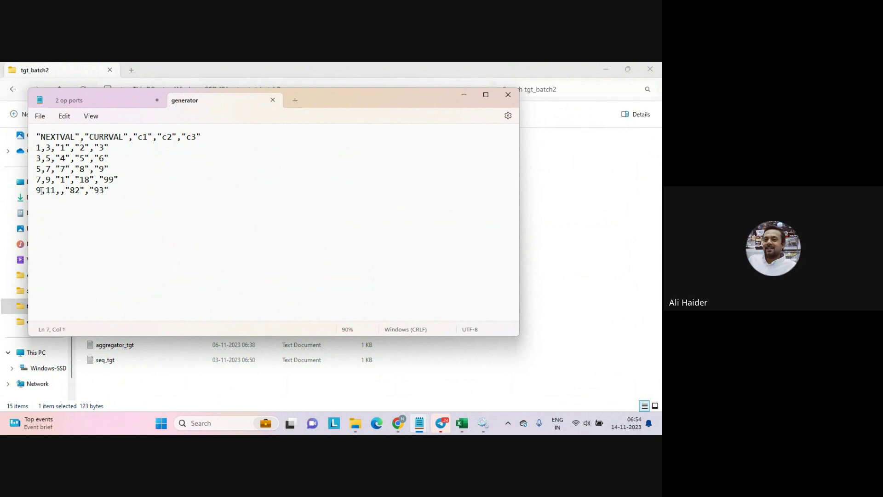
pyautogui.click(95, 239)
pyautogui.click(40, 193)
pyautogui.moveTo(40, 193); pyautogui.dragTo(37, 192)
pyautogui.click(48, 209)
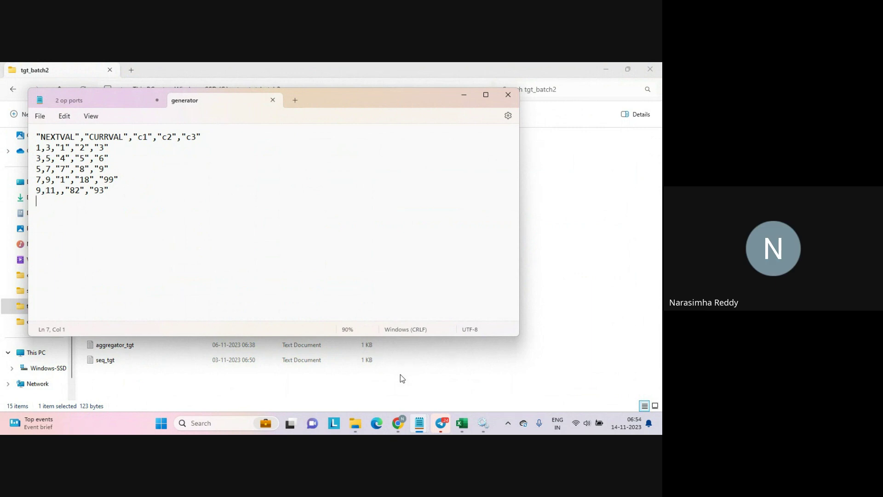
pyautogui.click(398, 425)
pyautogui.click(345, 375)
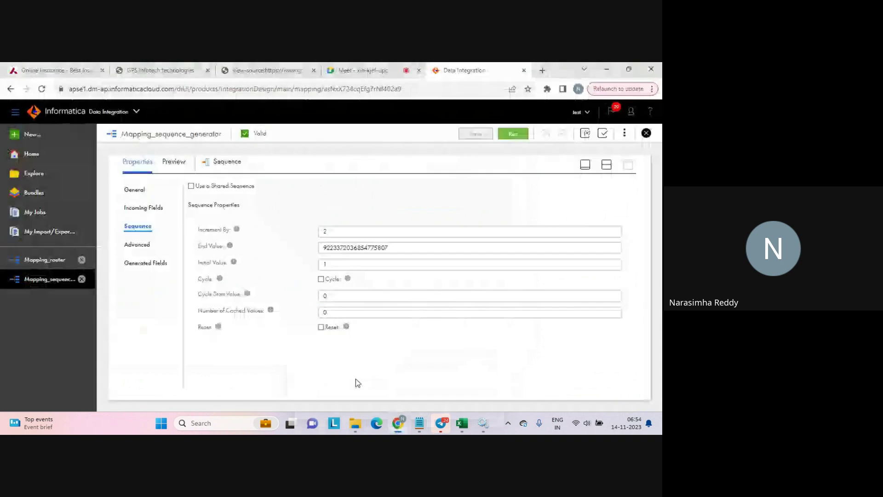
# - Select the Increment By value 2 in the Sequence settings, then show the tgt_batch2 folder
pyautogui.click(337, 236)
pyautogui.doubleClick(337, 236)
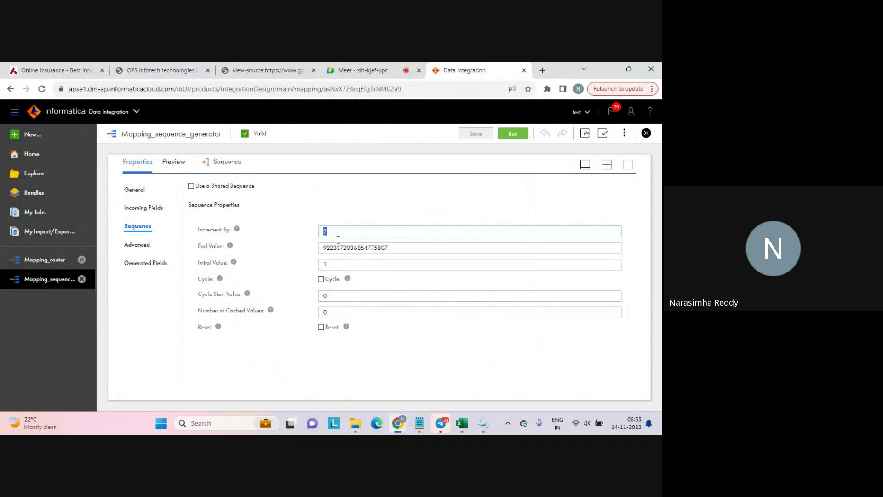
pyautogui.click(357, 425)
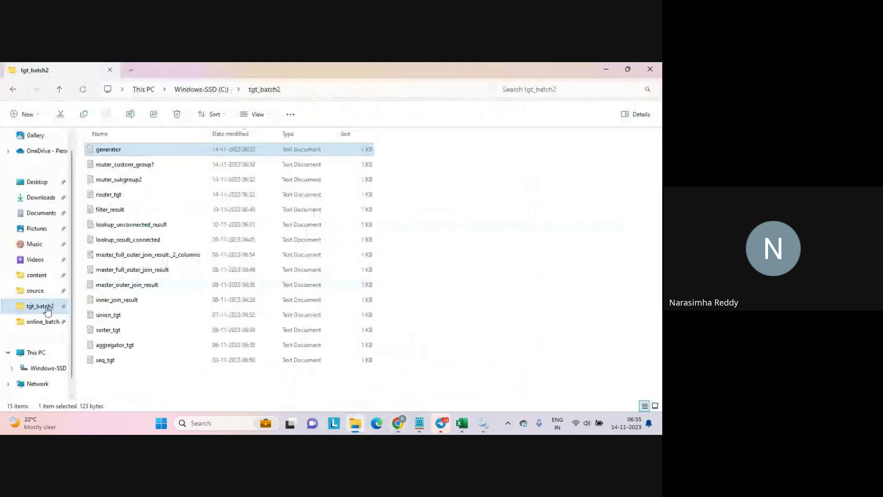
# - Open source > seq_1, append a copy of row 1,18,99 after the last row, and save
pyautogui.click(35, 291)
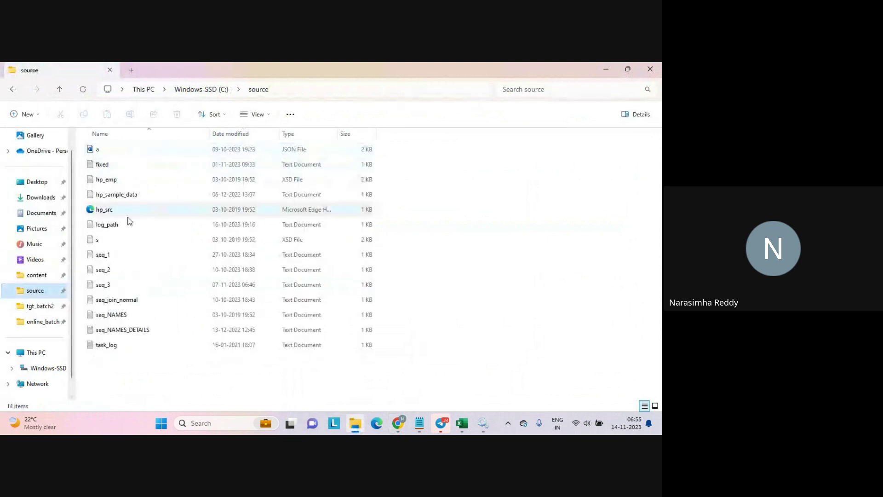
pyautogui.doubleClick(103, 255)
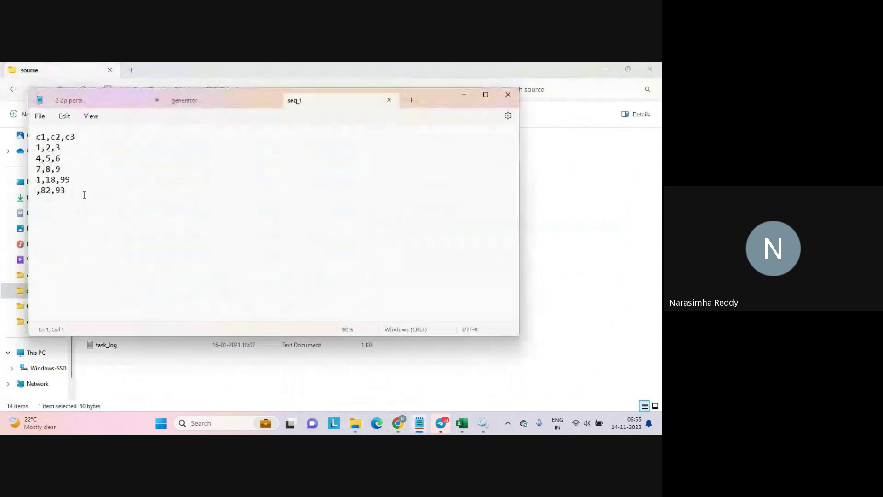
pyautogui.moveTo(79, 182); pyautogui.dragTo(31, 184)
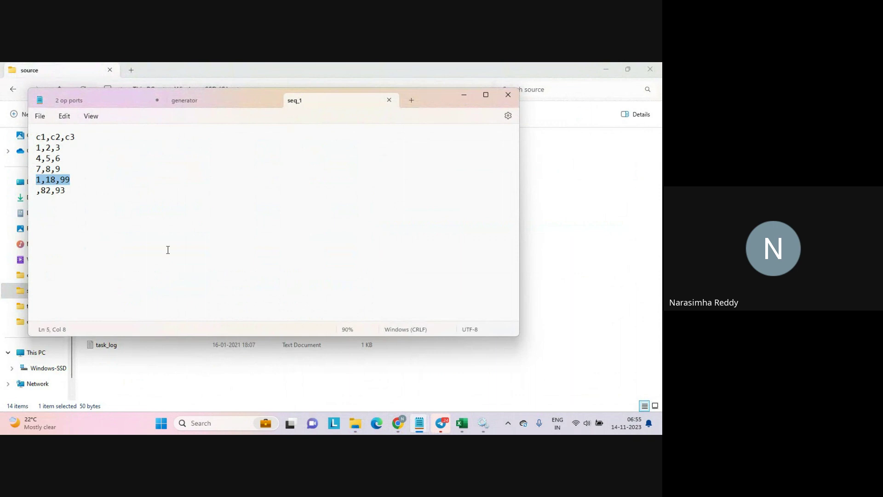
pyautogui.click(74, 203)
pyautogui.write('1,18,99')
pyautogui.hotkey('ctrl', 's')
pyautogui.press('Return')
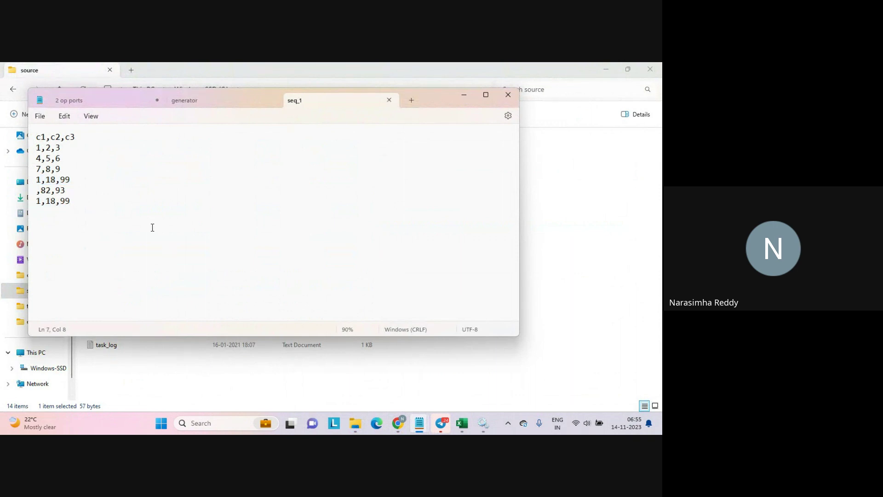
pyautogui.hotkey('ctrl', 's')
# - Close seq_1, recheck generator's final NEXTVAL 9, close it, and bring the source folder forward
pyautogui.click(389, 101)
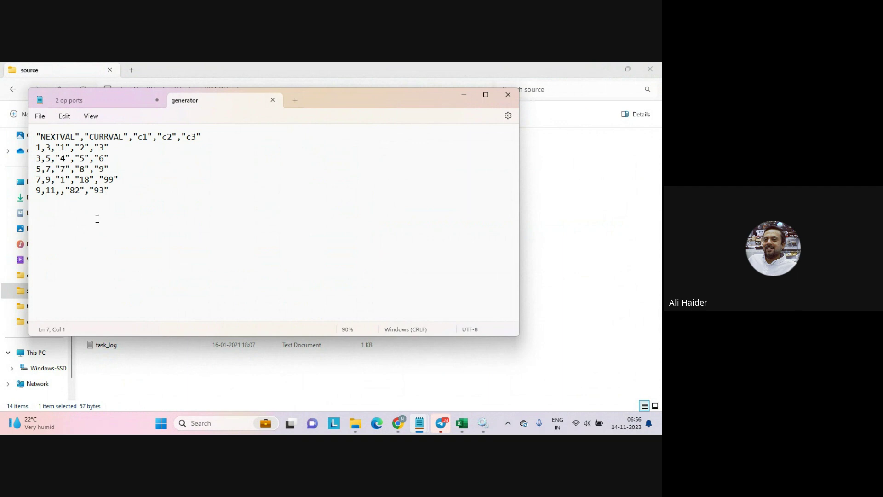
pyautogui.doubleClick(37, 191)
pyautogui.click(85, 205)
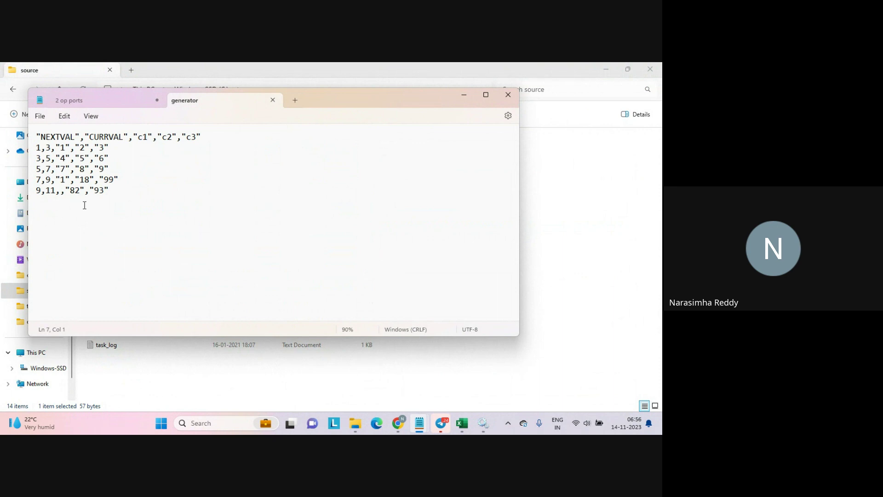
pyautogui.click(38, 190)
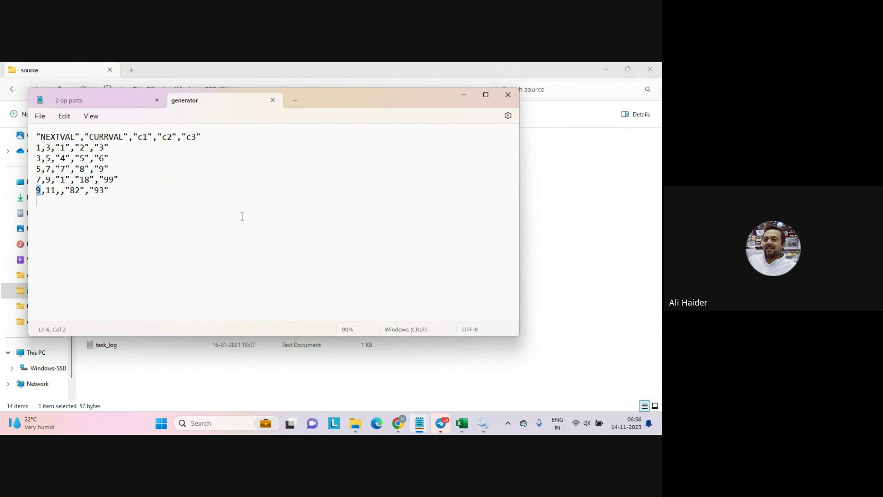
pyautogui.click(242, 217)
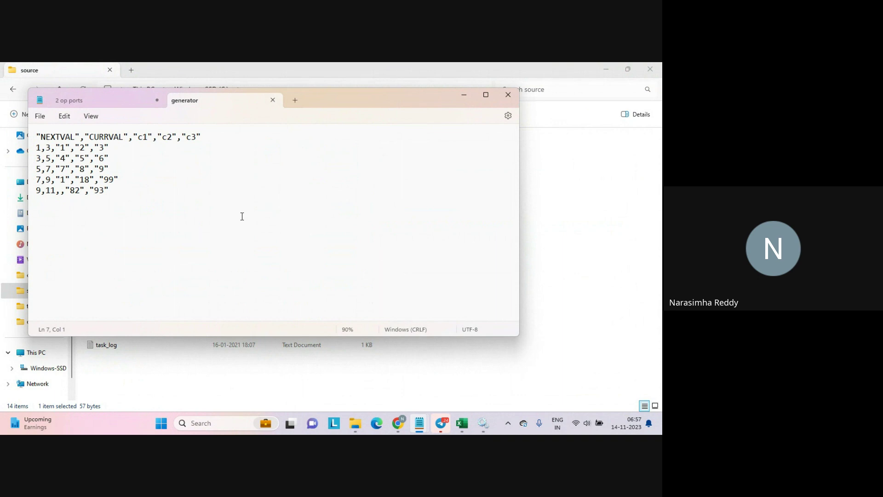
pyautogui.click(273, 100)
pyautogui.click(603, 249)
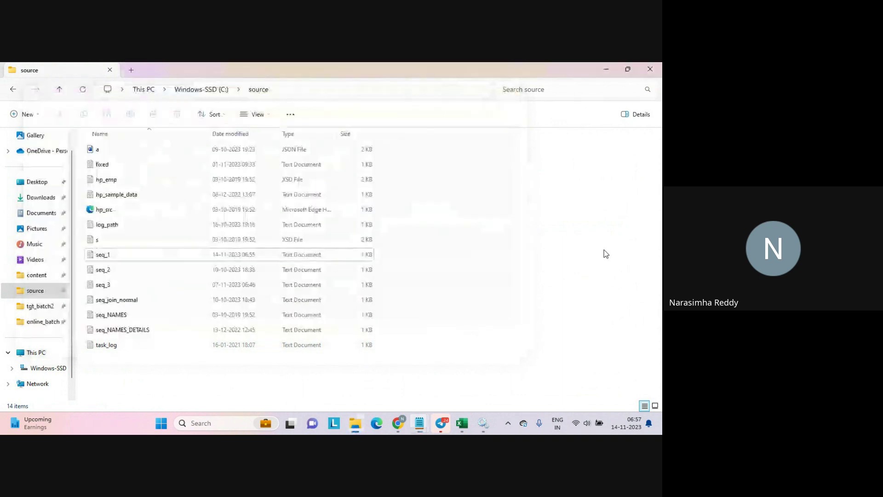
# - Enable Cycle, set the Sequence End Value to 6, and save Mapping_sequence_generator
pyautogui.click(398, 422)
pyautogui.click(366, 361)
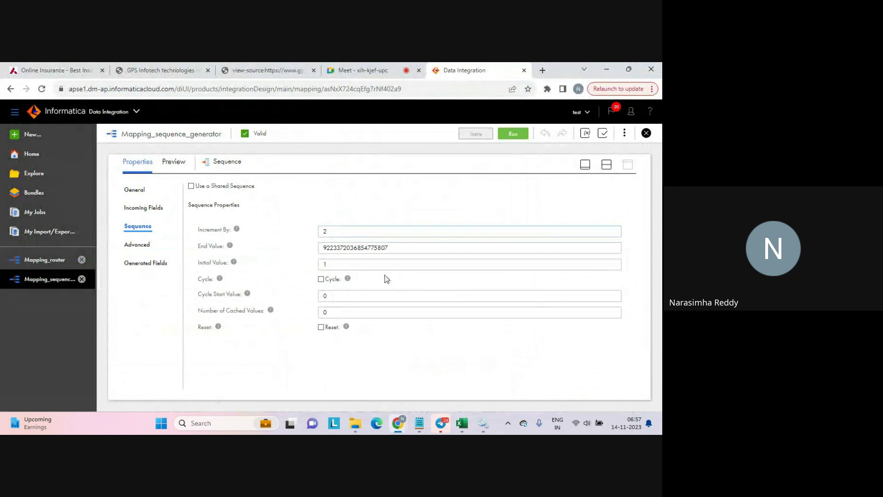
pyautogui.click(321, 279)
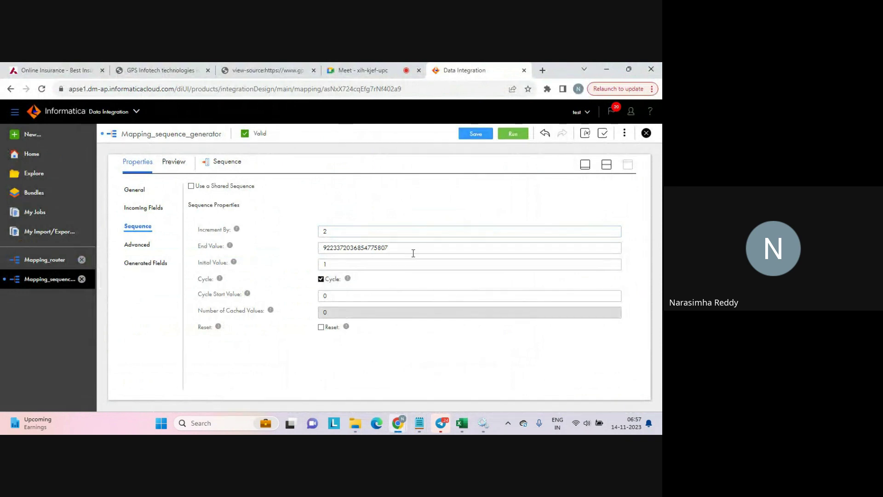
pyautogui.moveTo(406, 249); pyautogui.dragTo(309, 261)
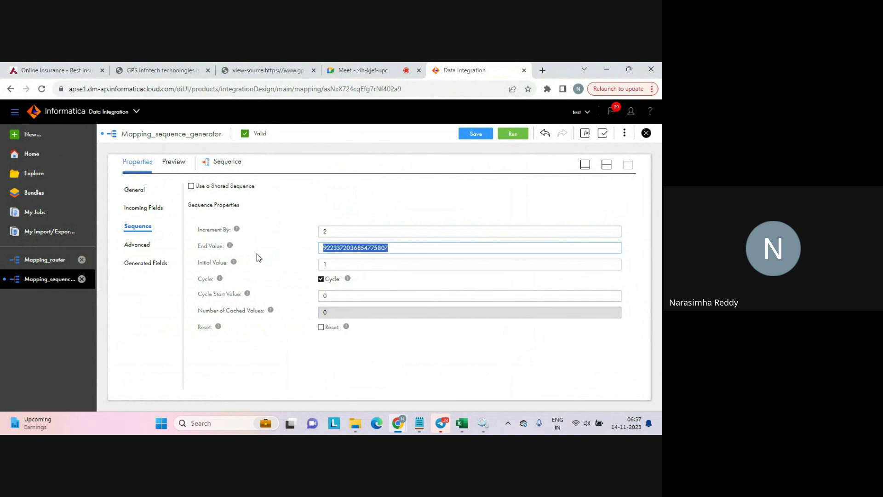
pyautogui.write('6')
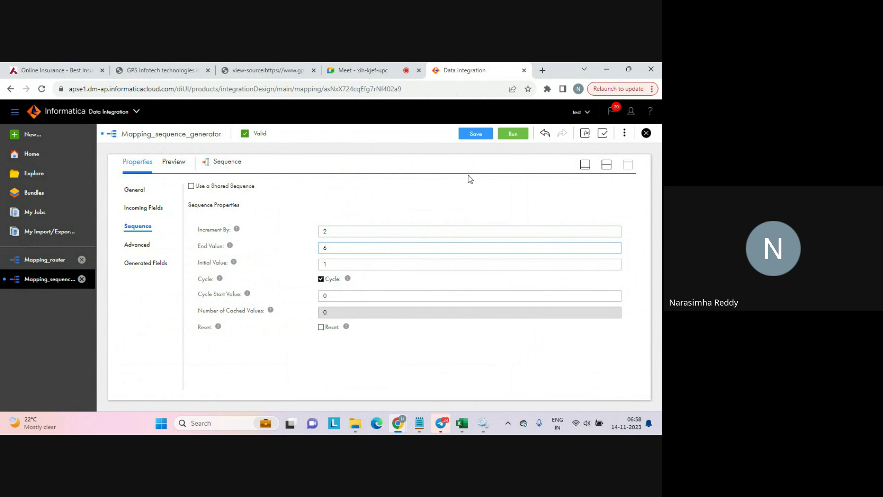
pyautogui.click(475, 133)
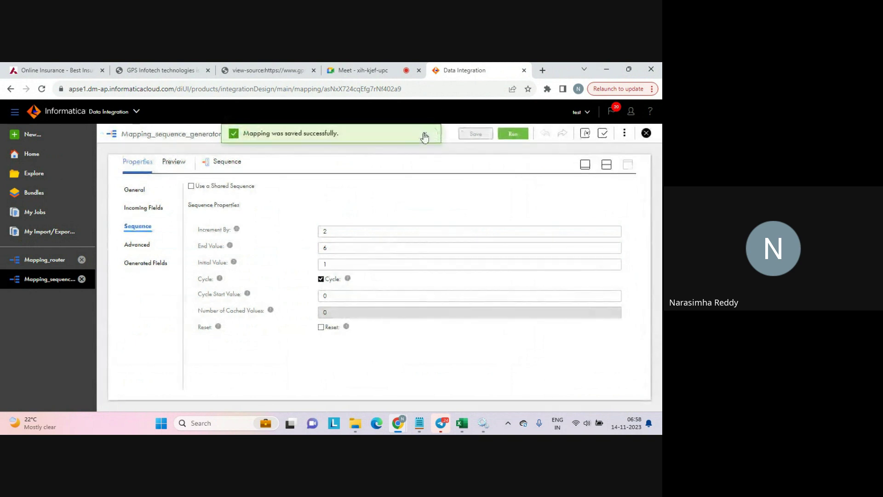
# - Run Mapping_sequence_generator and go to My Jobs to follow the new run
pyautogui.click(511, 133)
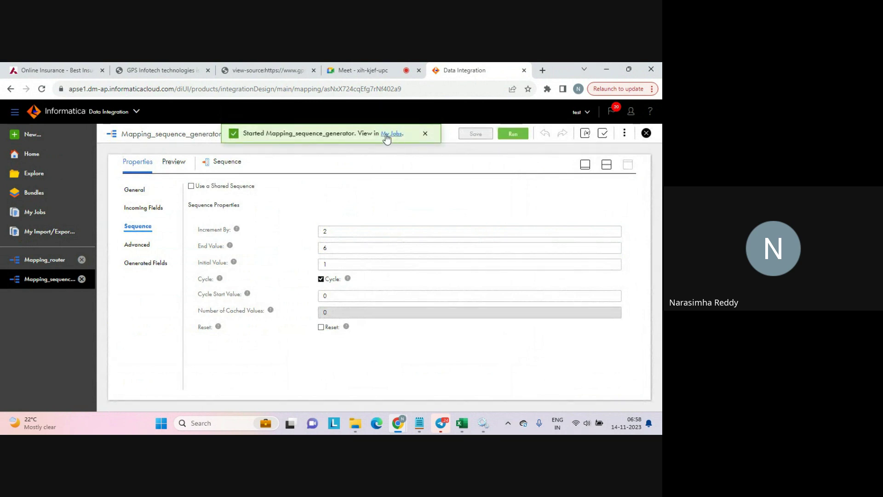
pyautogui.click(391, 134)
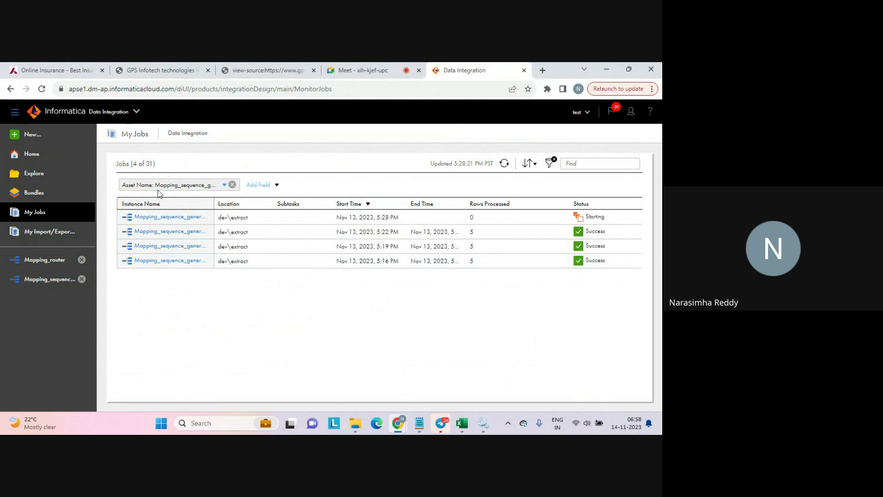
# - Review the earlier runs in the job list, including the earliest run's location
pyautogui.moveTo(125, 136); pyautogui.dragTo(240, 307)
pyautogui.click(239, 303)
pyautogui.moveTo(122, 134); pyautogui.dragTo(254, 291)
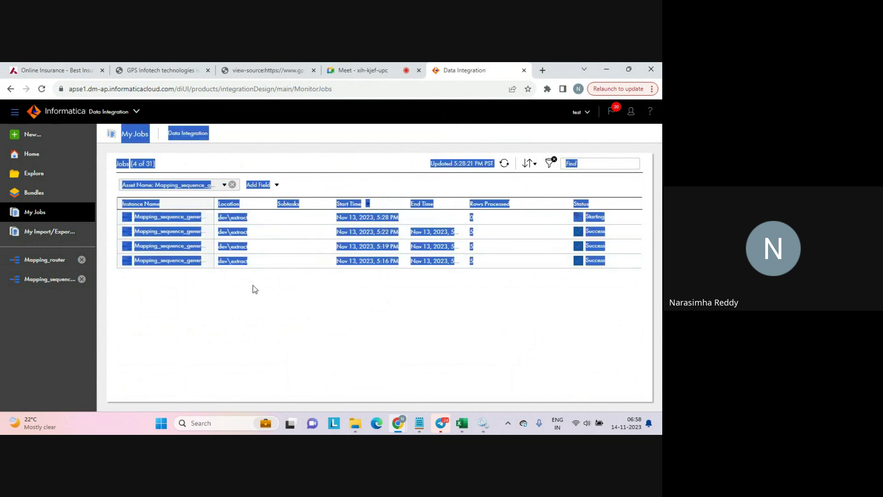
pyautogui.tripleClick(253, 266)
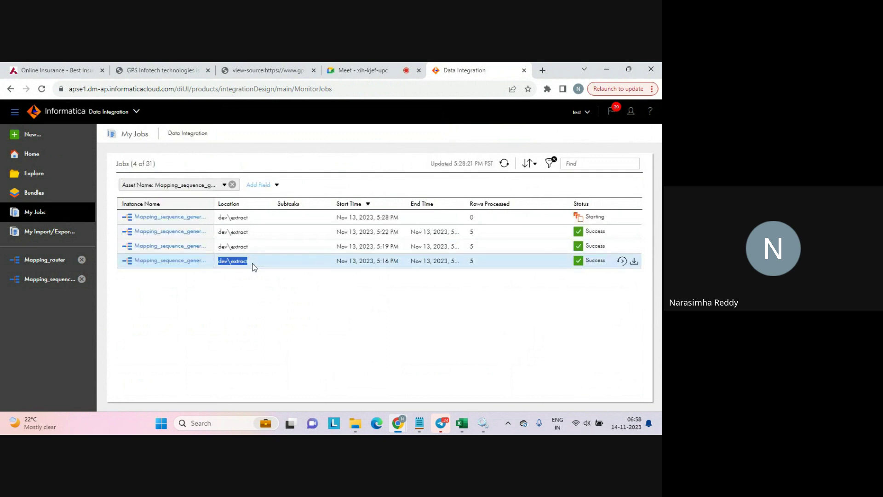
pyautogui.click(255, 267)
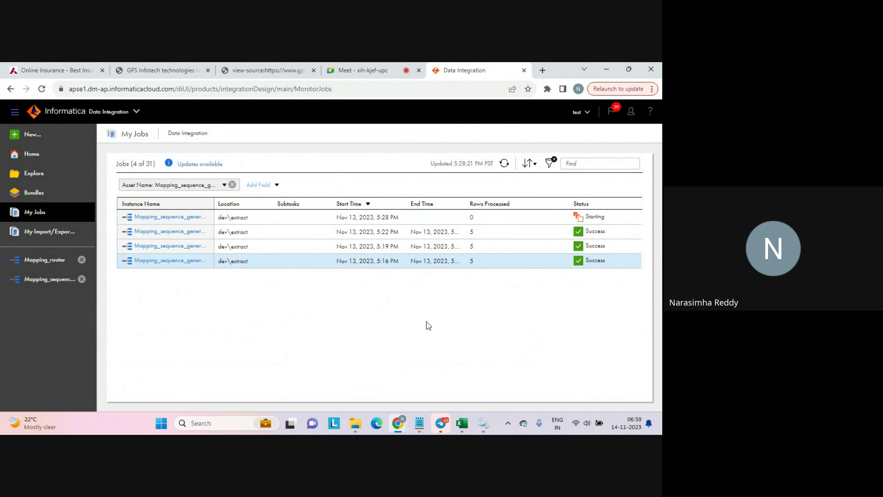
# - Refresh the job list until the 5:28 PM run shows Success with 6 rows
pyautogui.click(504, 163)
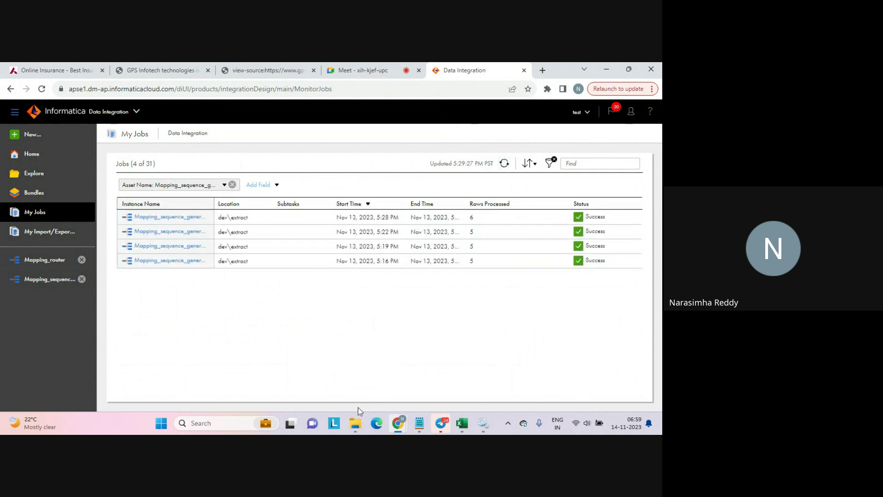
pyautogui.moveTo(357, 414)
pyautogui.click(335, 397)
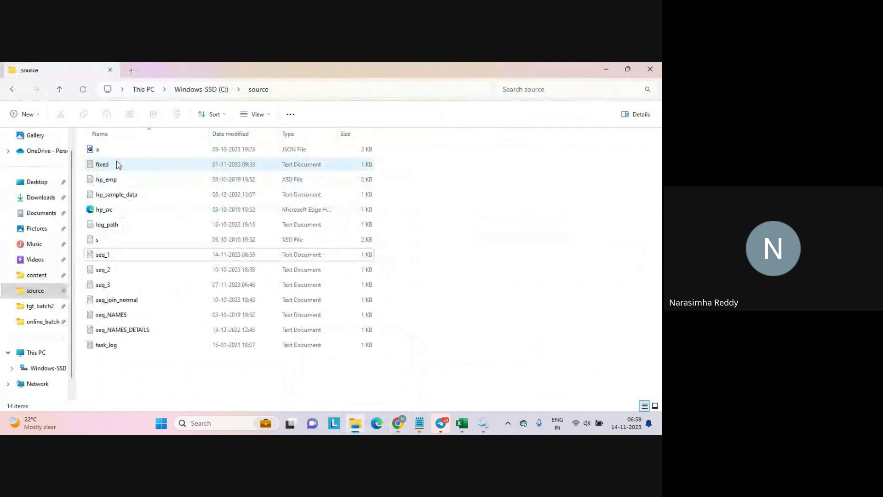
# - Open the generator file in tgt_batch2 and confirm NEXTVAL cycles 1, 3, 5, 0, 2, 4
pyautogui.click(37, 306)
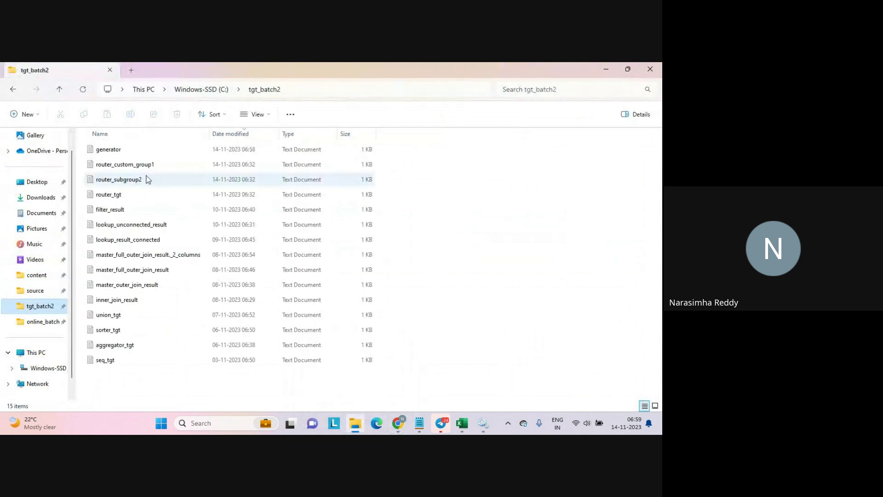
pyautogui.doubleClick(103, 148)
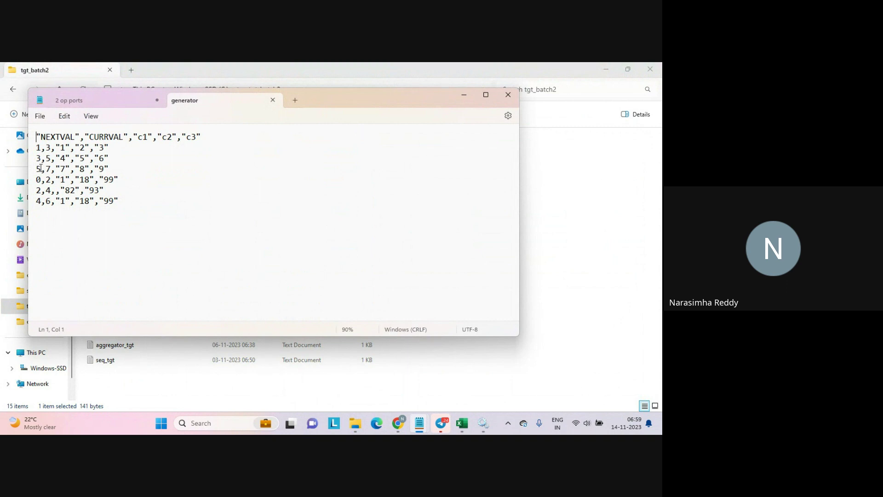
pyautogui.click(41, 179)
pyautogui.doubleClick(41, 180)
pyautogui.moveTo(398, 422)
pyautogui.click(353, 389)
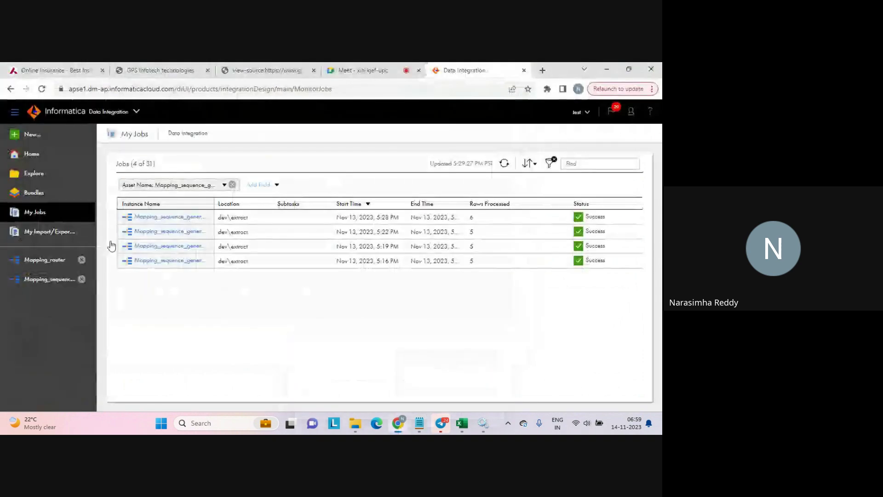
# - Compare the Sequence's Cycle Start Value of 0 with the generator output file
pyautogui.click(46, 278)
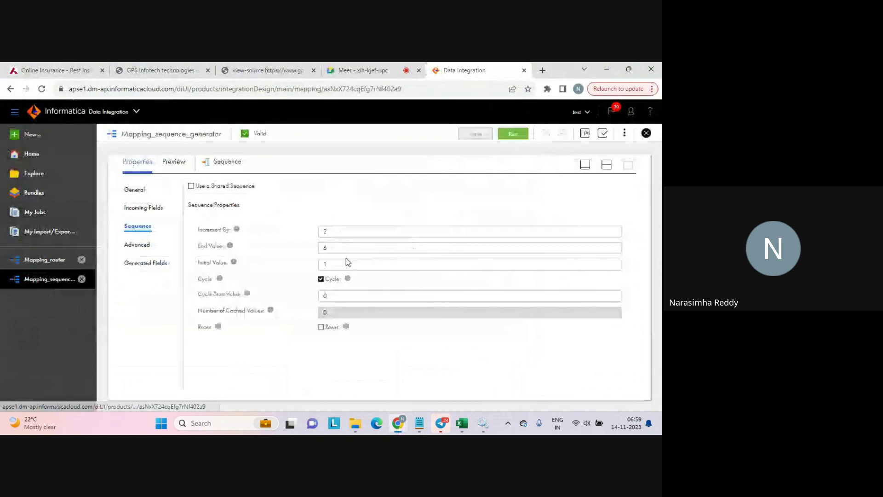
pyautogui.doubleClick(347, 295)
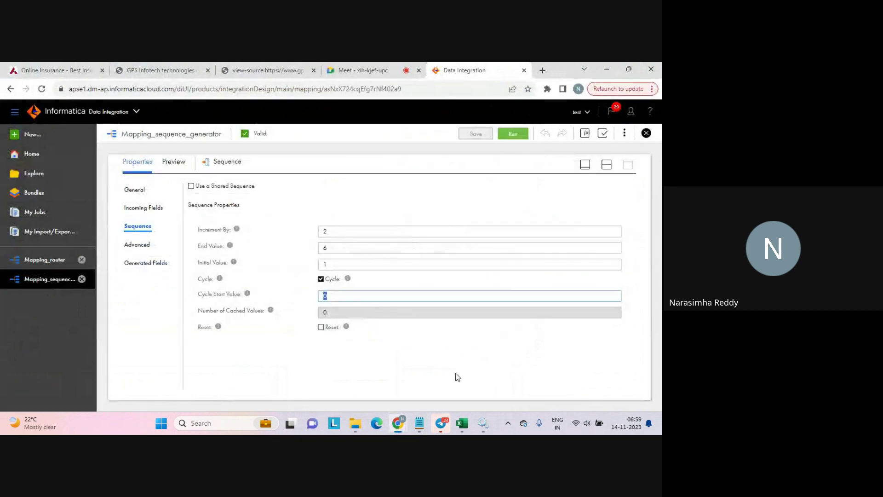
pyautogui.moveTo(398, 428)
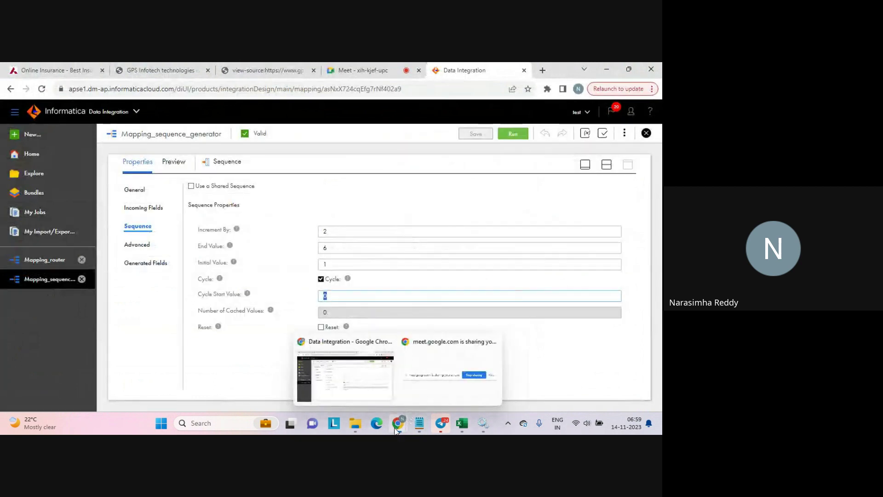
pyautogui.click(450, 374)
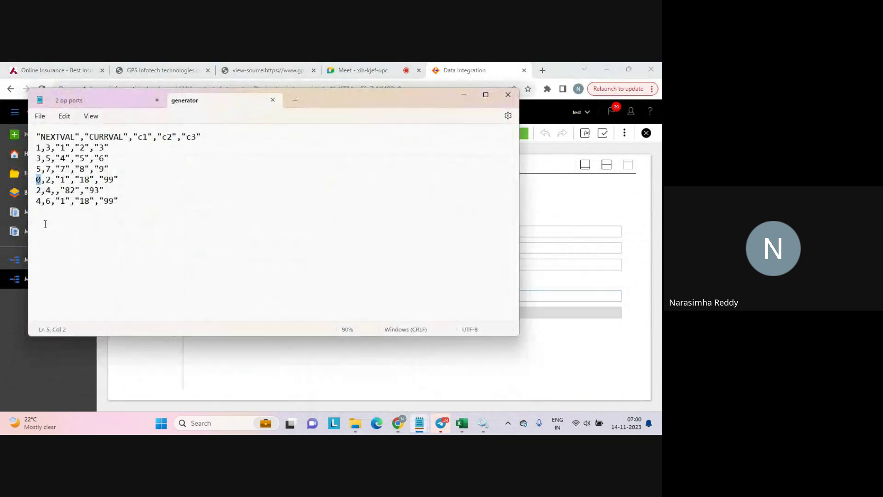
# - Close the output file, enable Reset on the Sequence, and save the mapping
pyautogui.click(122, 242)
pyautogui.click(273, 100)
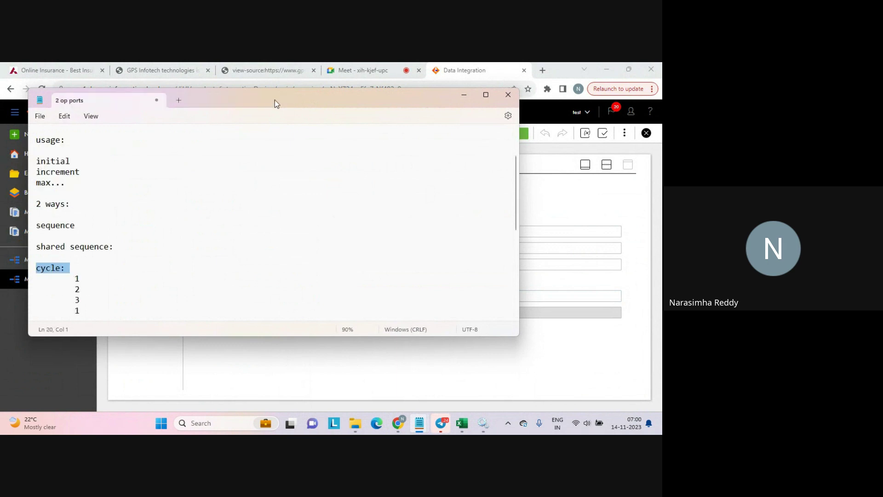
pyautogui.click(552, 197)
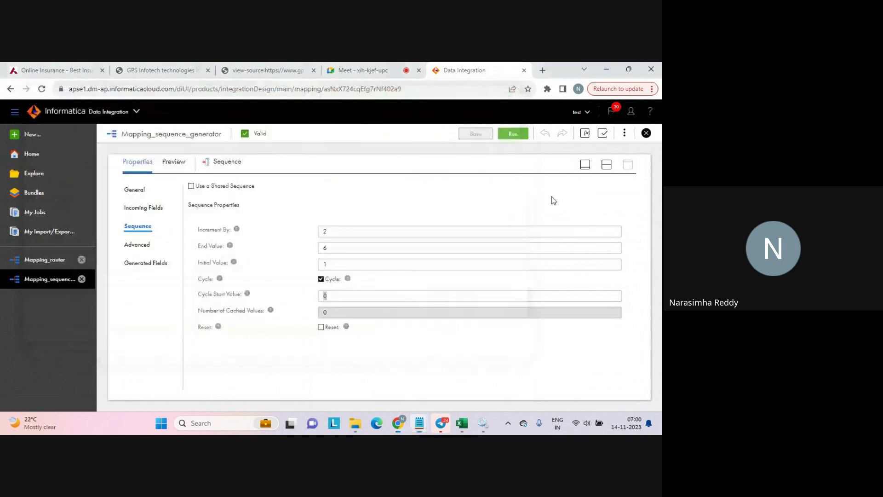
pyautogui.click(321, 326)
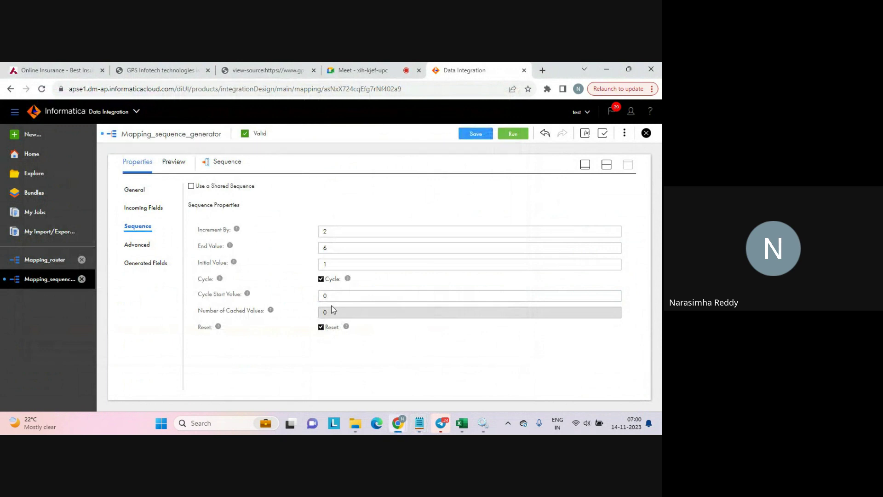
pyautogui.click(477, 138)
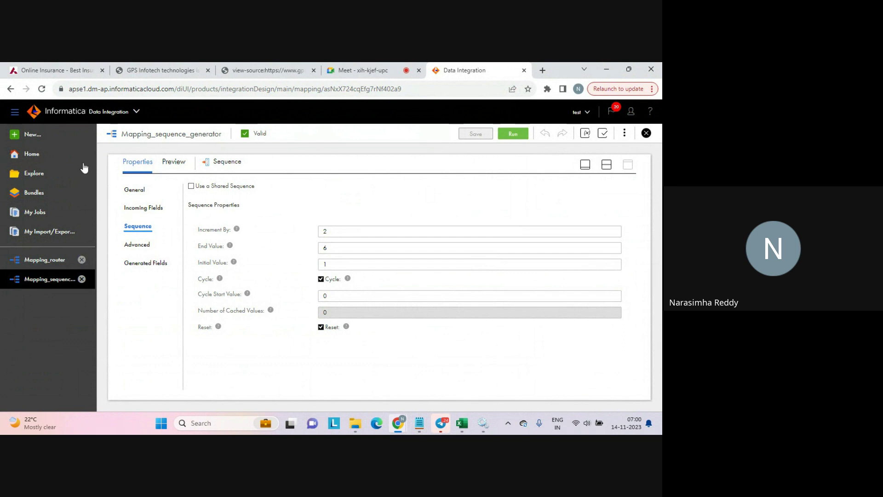
pyautogui.click(31, 136)
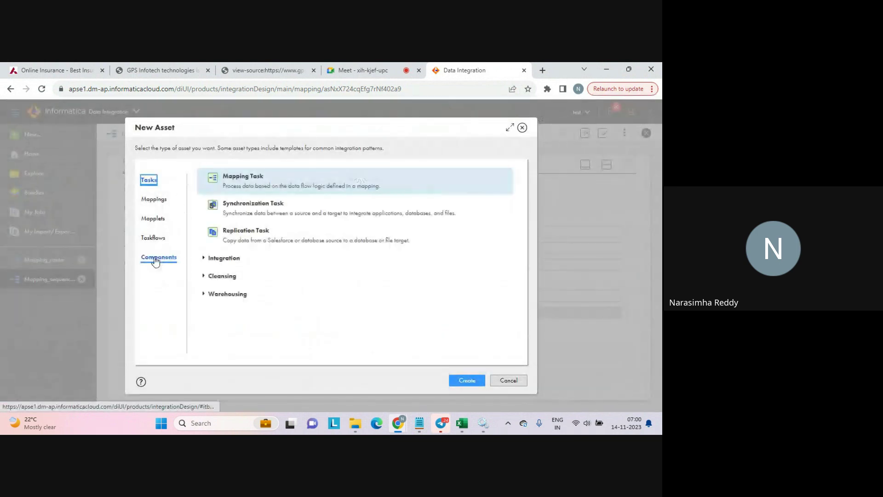
pyautogui.click(157, 257)
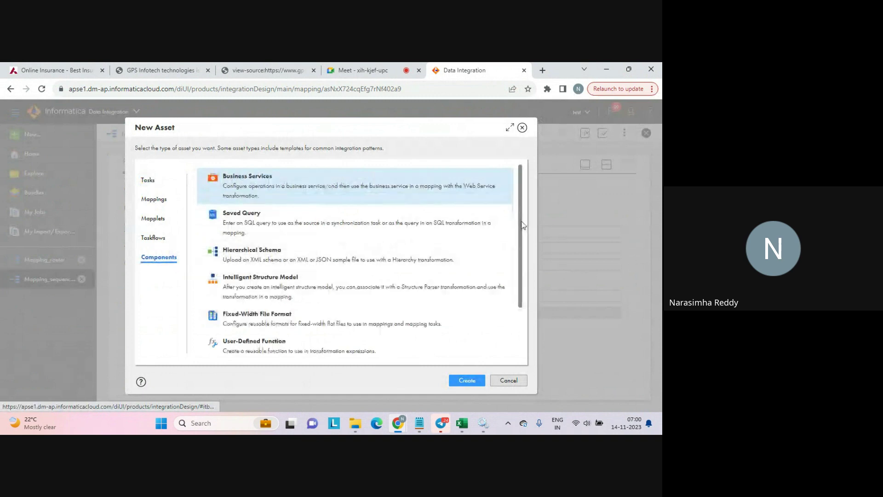
pyautogui.scroll(-2, 523, 225)
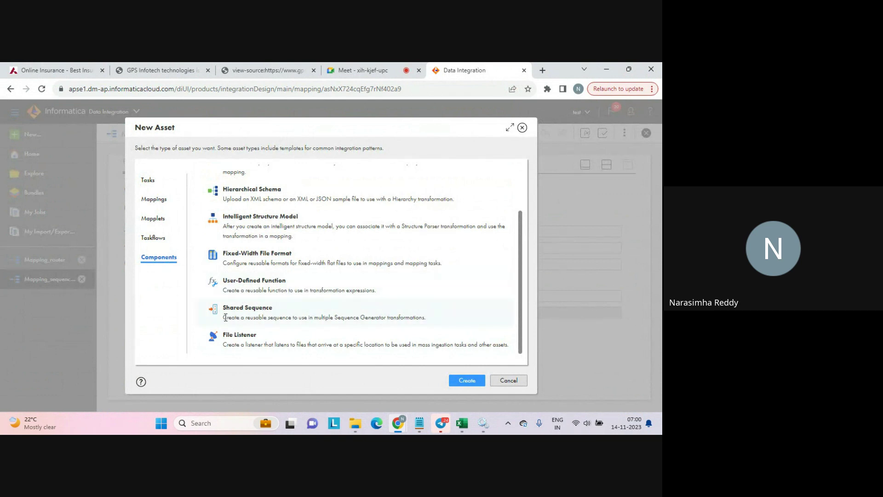
pyautogui.moveTo(225, 317); pyautogui.dragTo(292, 321)
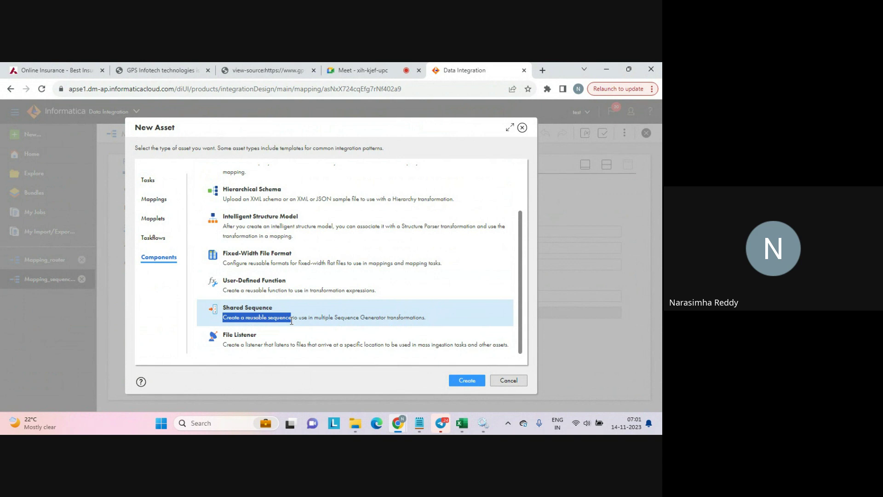
pyautogui.click(291, 321)
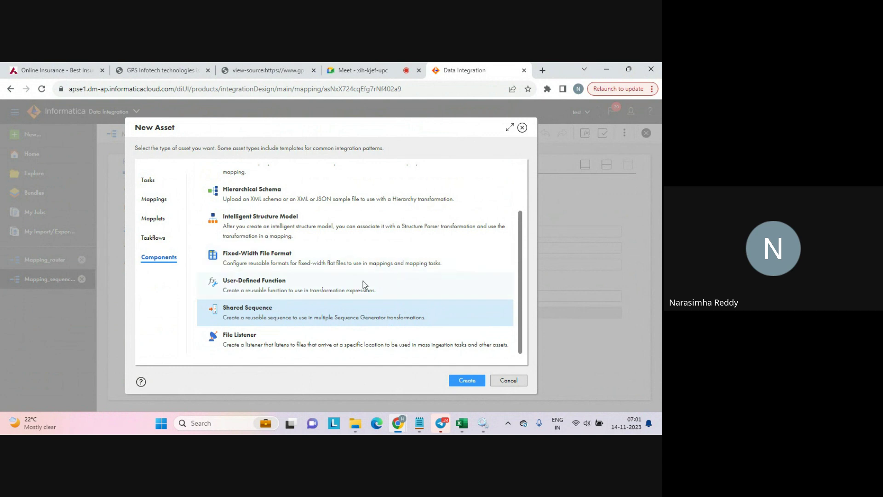
pyautogui.click(509, 381)
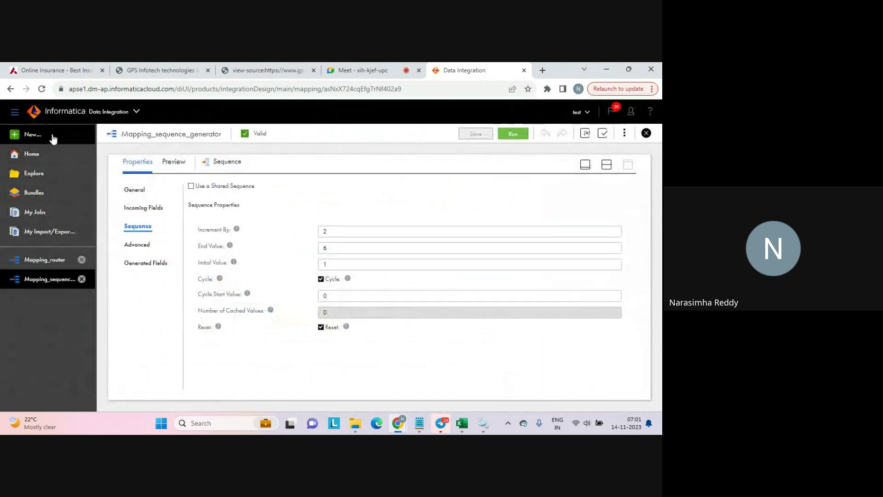
# - Show the Source–Sequence–Target design canvas with the mapping's properties
pyautogui.click(606, 165)
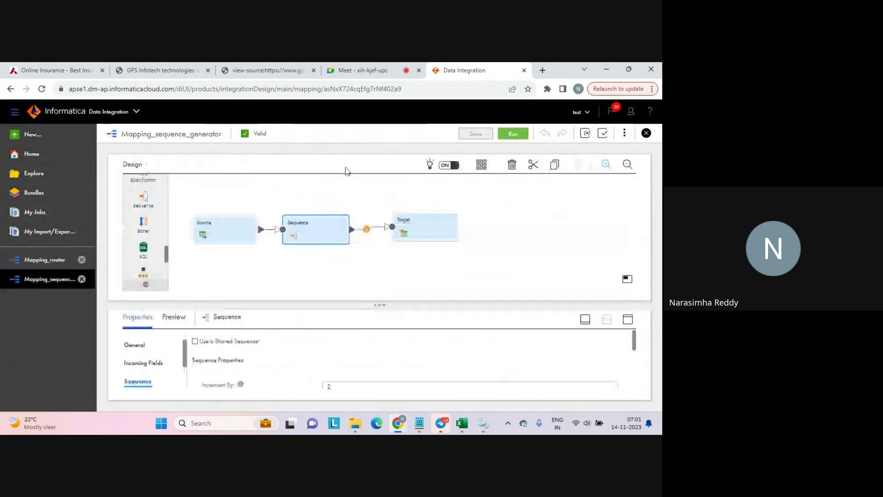
pyautogui.moveTo(168, 252); pyautogui.dragTo(164, 178)
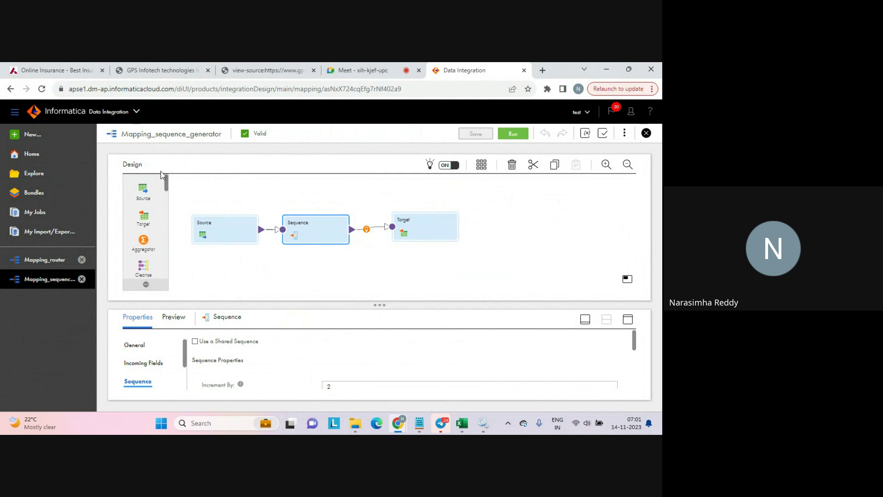
pyautogui.click(207, 190)
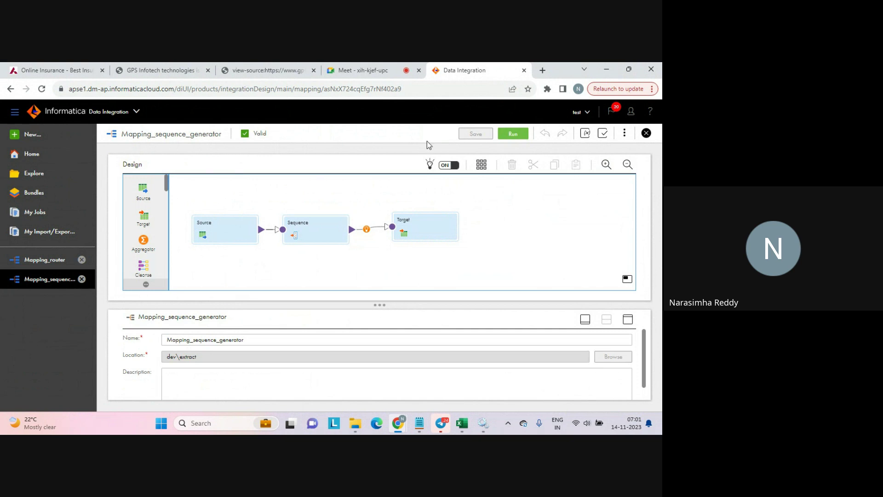
# - Stop presenting the screen in the Google Meet call
pyautogui.click(370, 70)
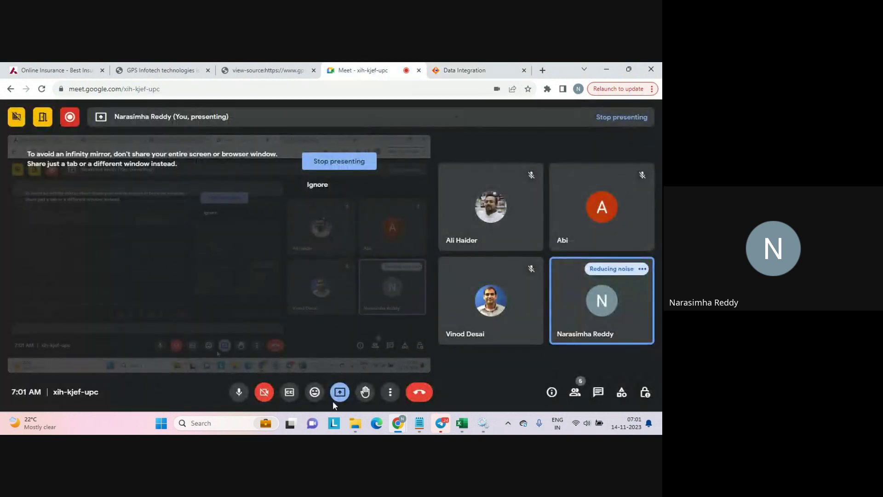
pyautogui.click(341, 392)
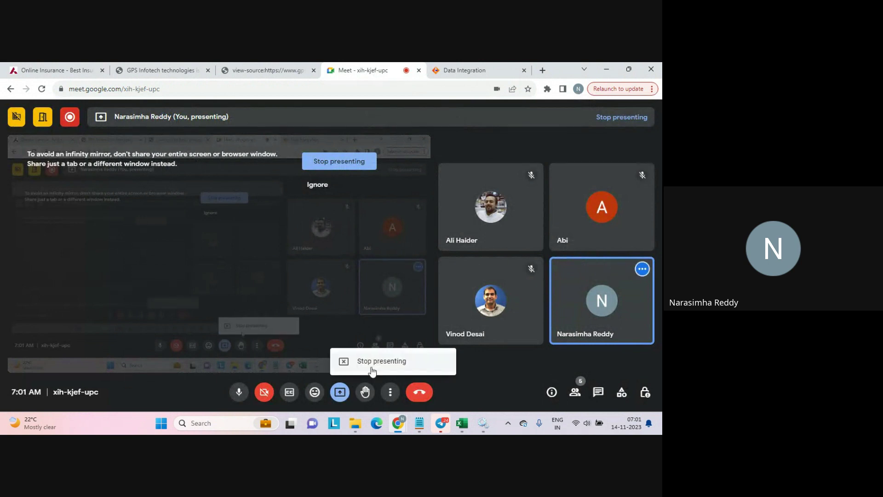
pyautogui.click(368, 363)
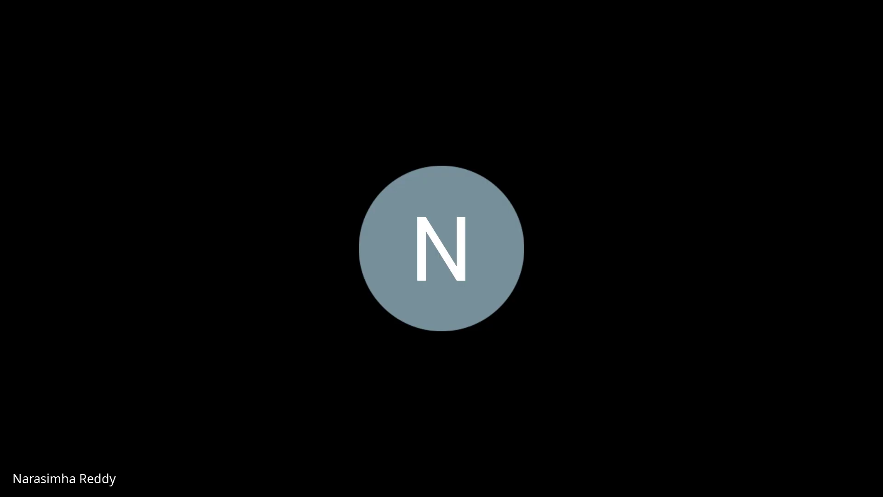